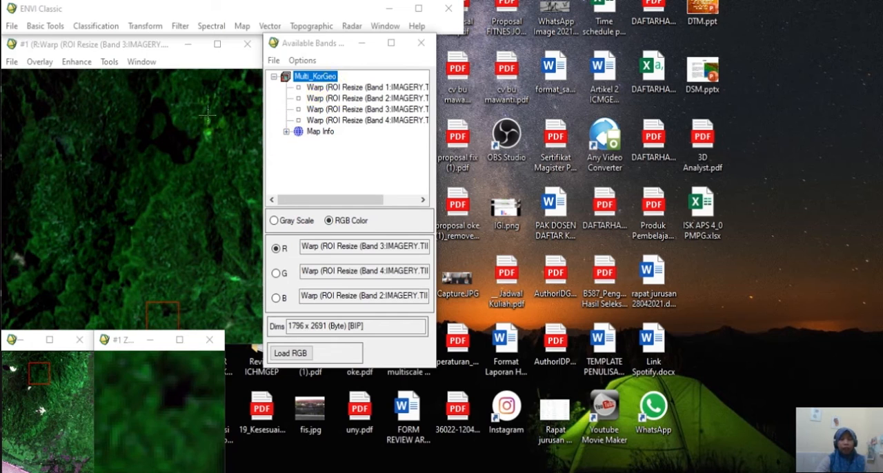
click(11, 26)
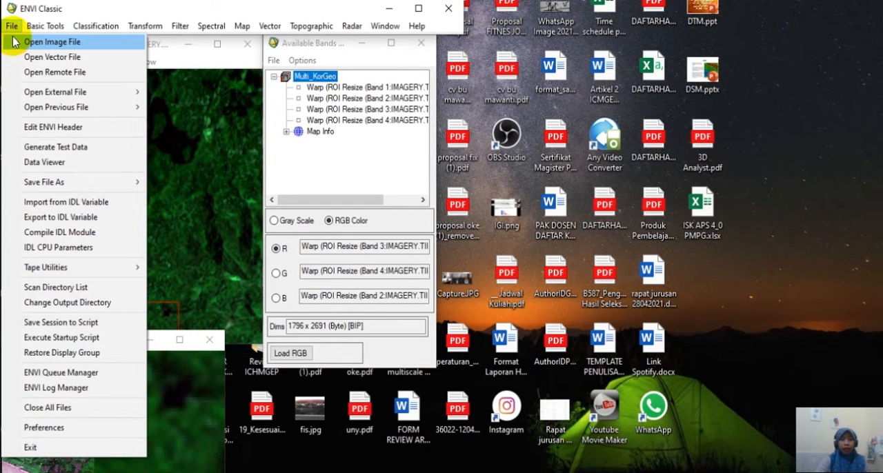
click(50, 43)
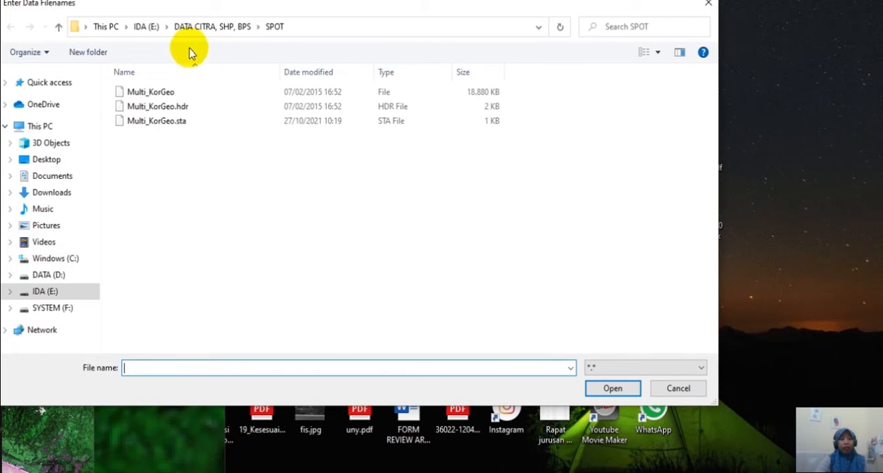
click(666, 385)
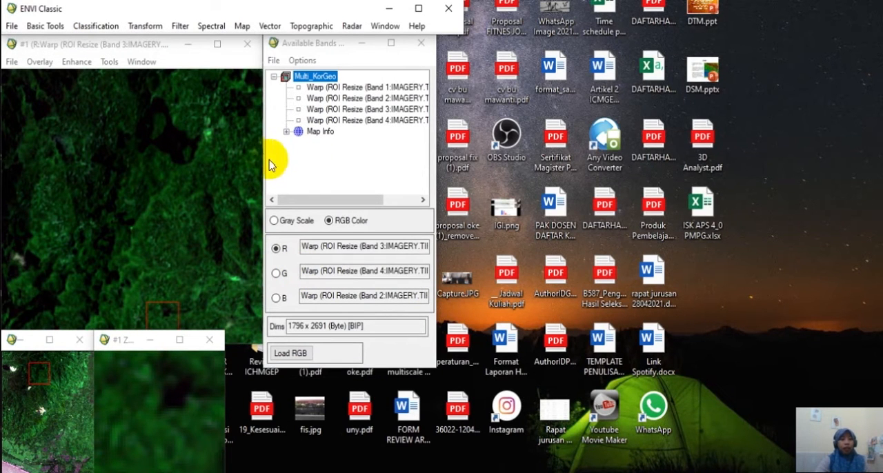
Fit the multispectral image window to its image and place the available bands list directly beside it.
drag(264, 158, 461, 173)
drag(263, 144, 527, 160)
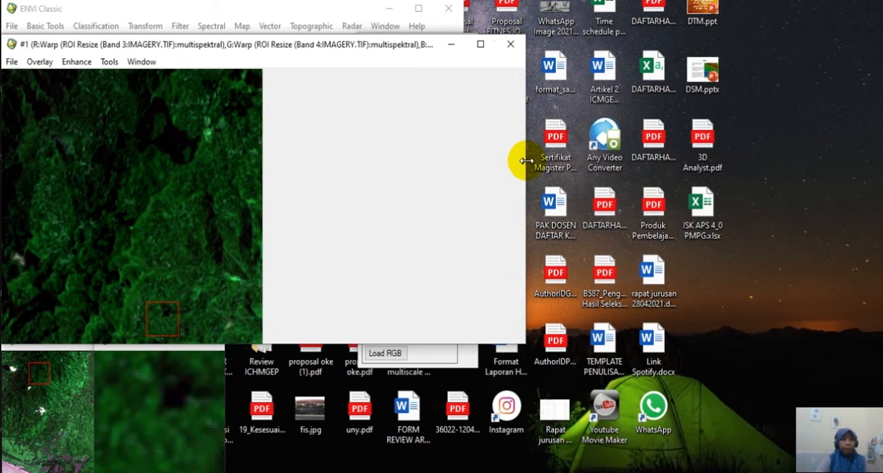
drag(526, 161, 666, 167)
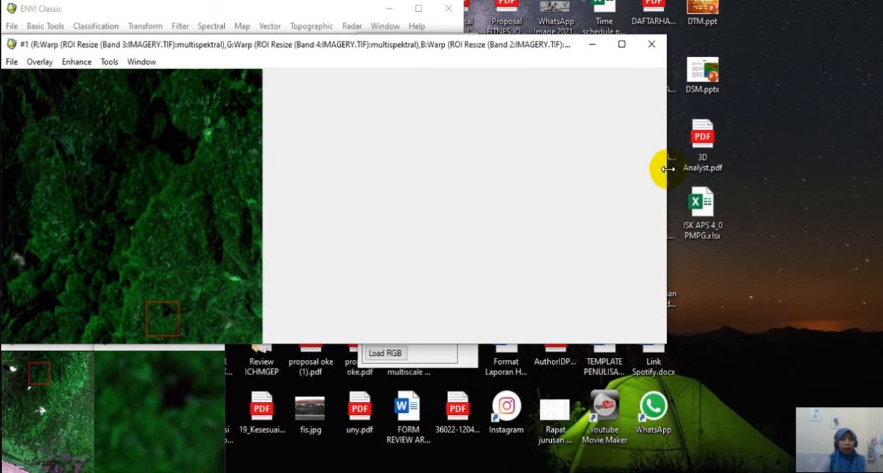
drag(481, 186, 266, 207)
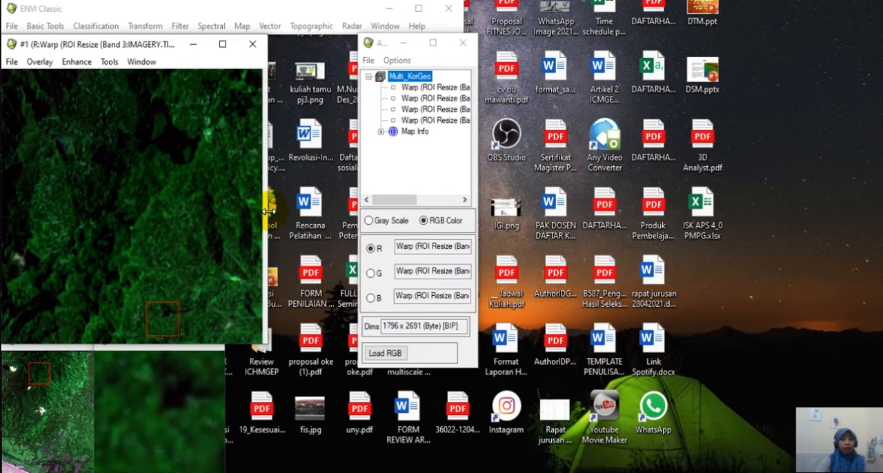
drag(388, 42, 293, 47)
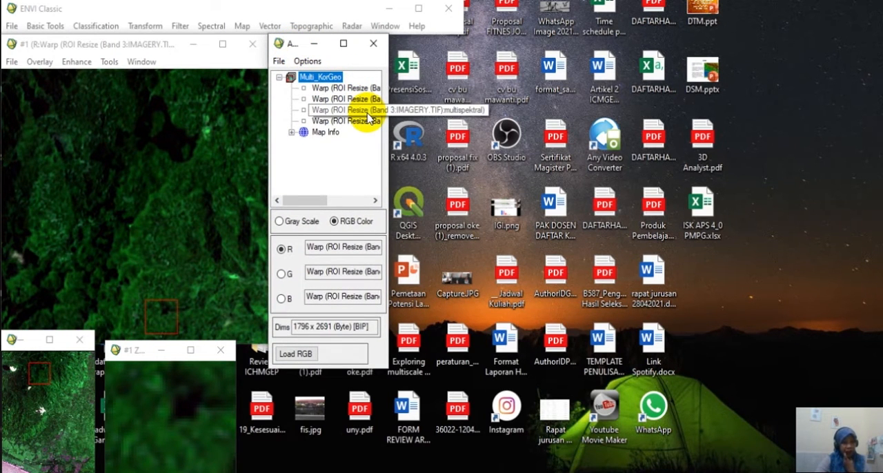
Start an unsupervised IsoData classification with Multi_KorGeo as the input file, using the full scene and all four bands.
click(95, 29)
mouse_move(196, 66)
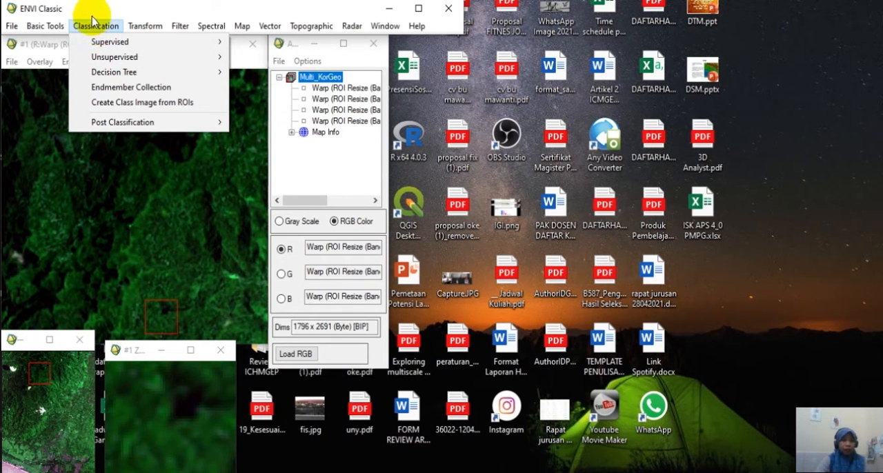
click(97, 23)
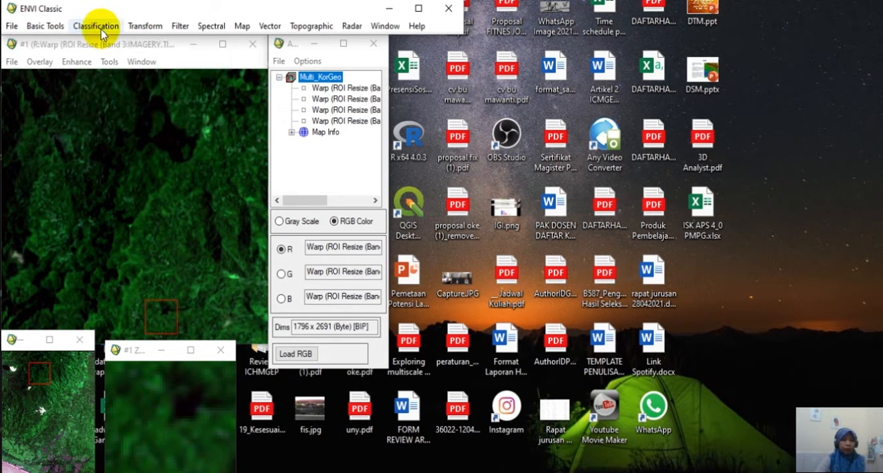
click(100, 26)
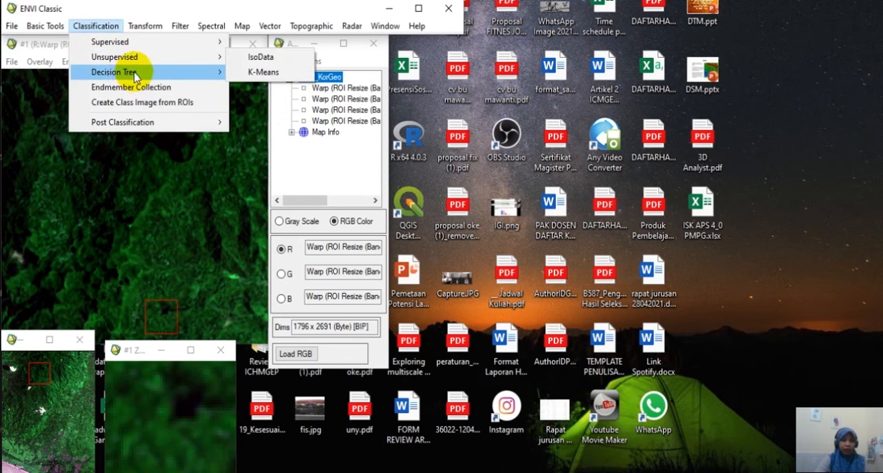
mouse_move(230, 61)
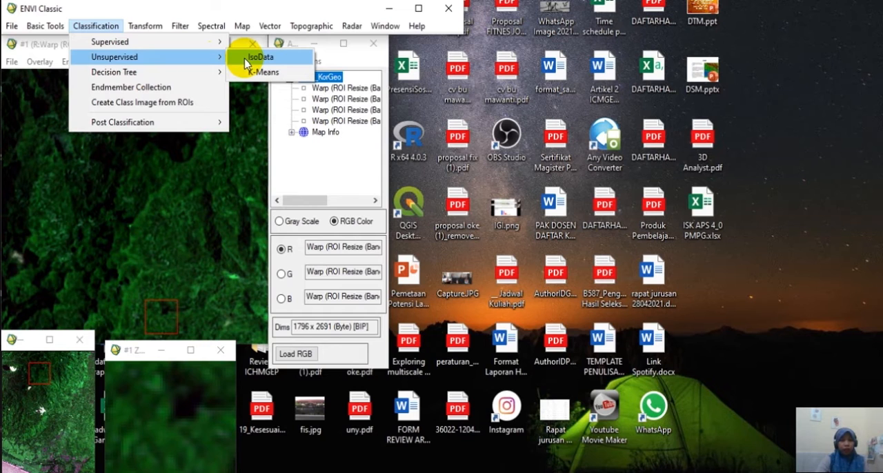
click(246, 58)
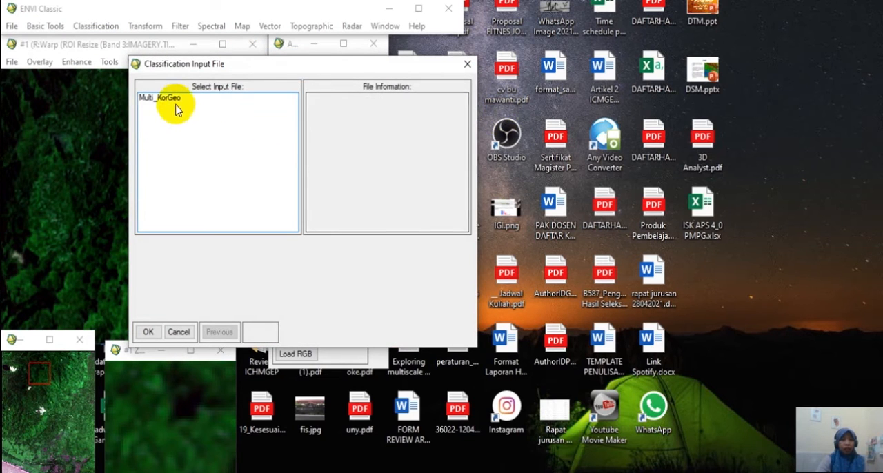
click(174, 100)
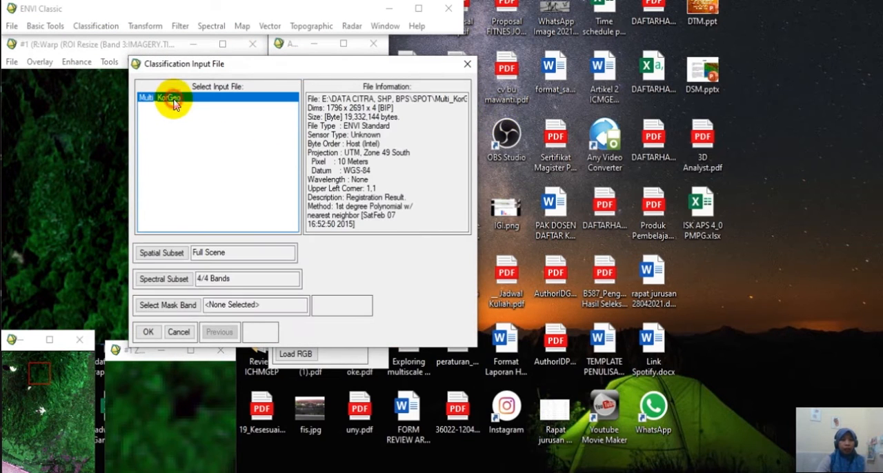
click(148, 332)
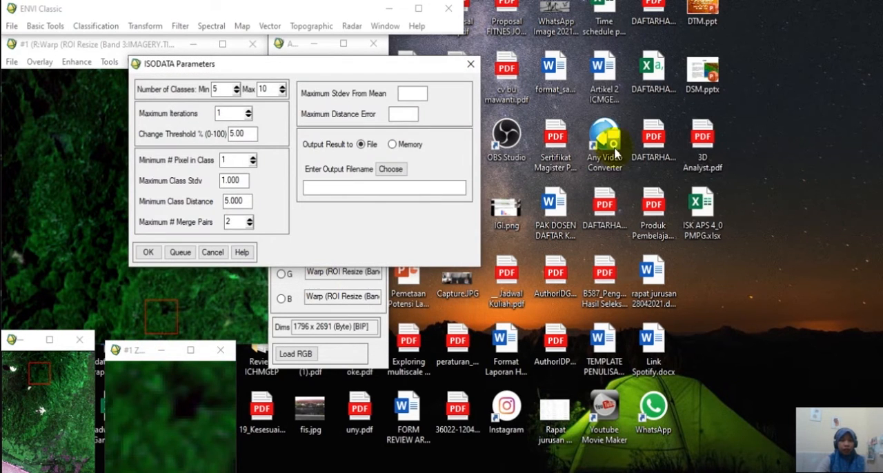
Set the maximum number of ISODATA classes to 8.
drag(304, 64, 427, 55)
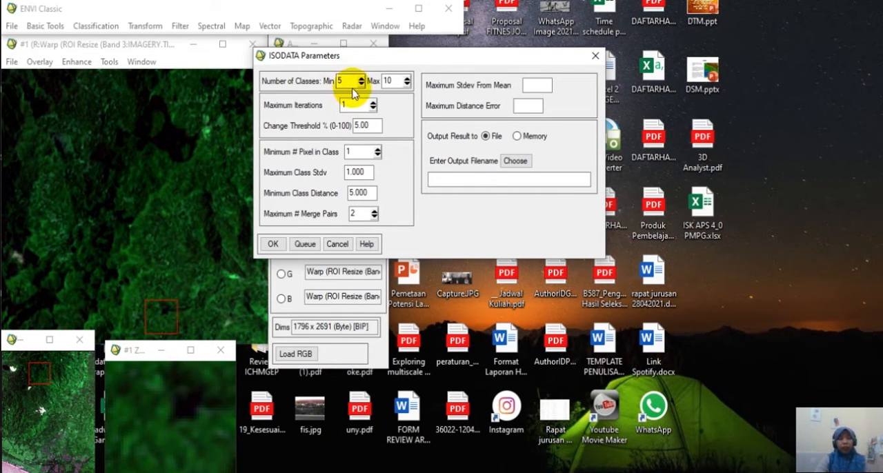
drag(352, 87, 331, 89)
text(3)
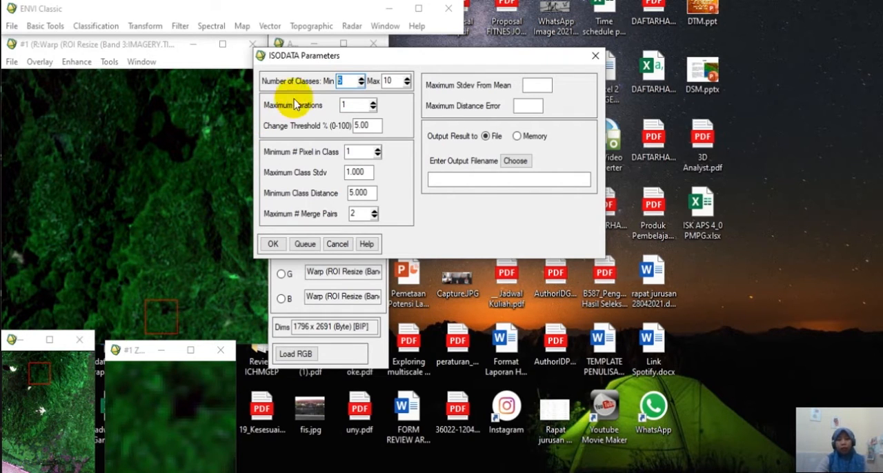
drag(398, 82, 374, 84)
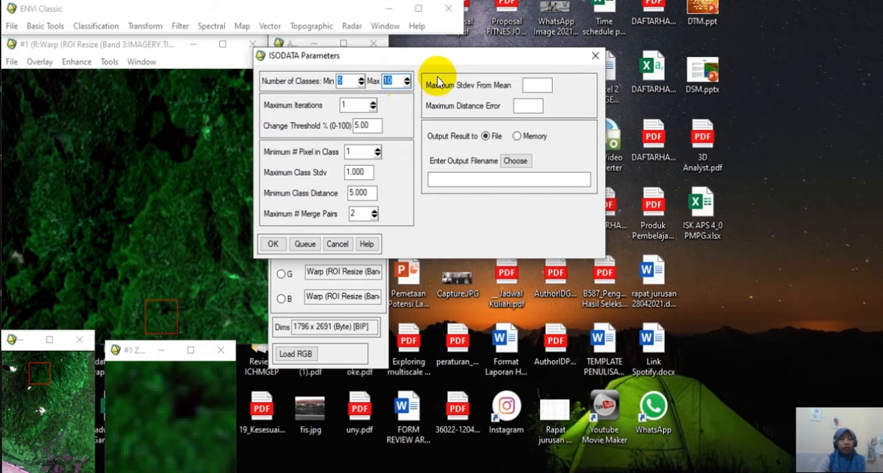
text(8)
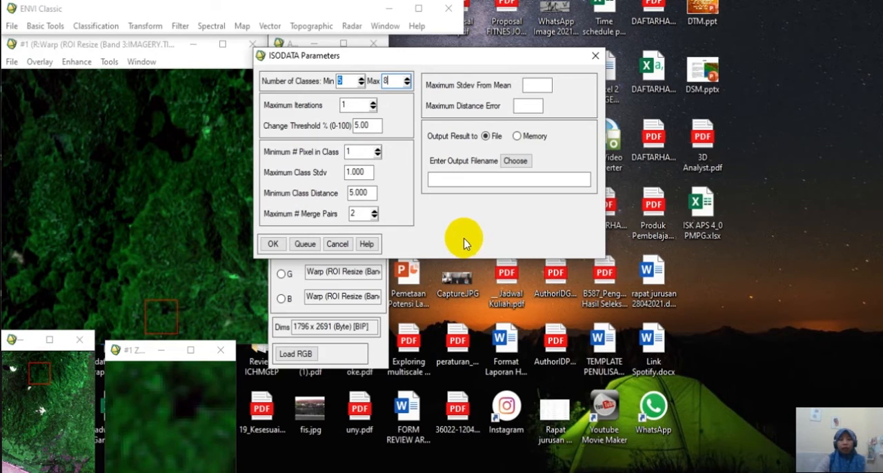
Create a folder named PRAK KPJ inside D:\KULIAH for the classification output and open it.
click(514, 162)
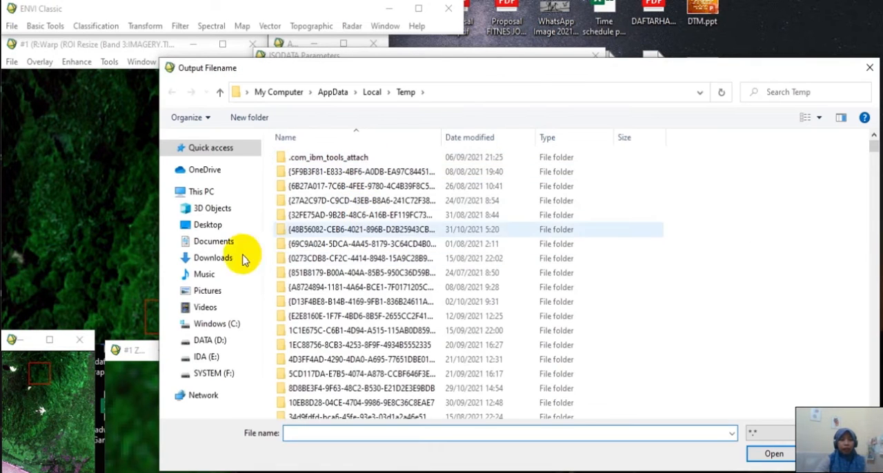
click(205, 345)
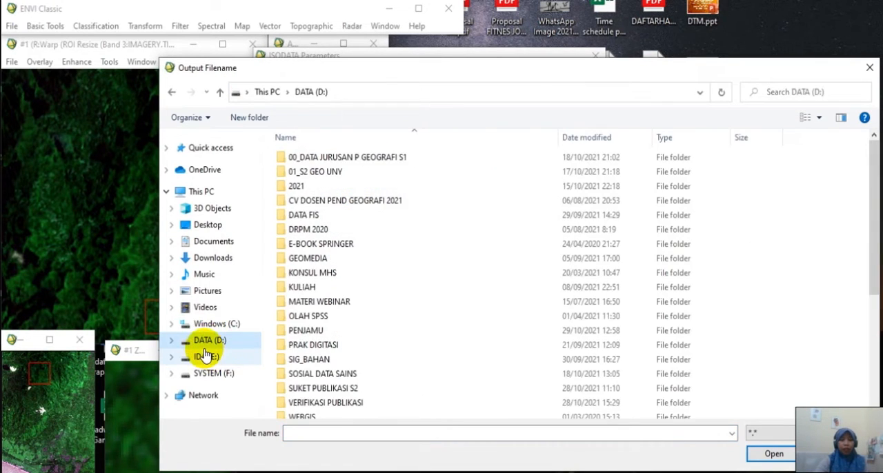
double_click(307, 289)
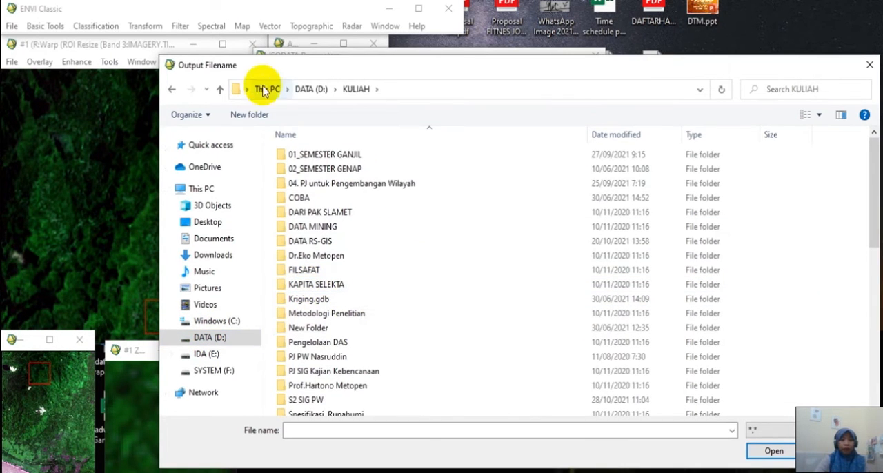
drag(315, 66, 276, 46)
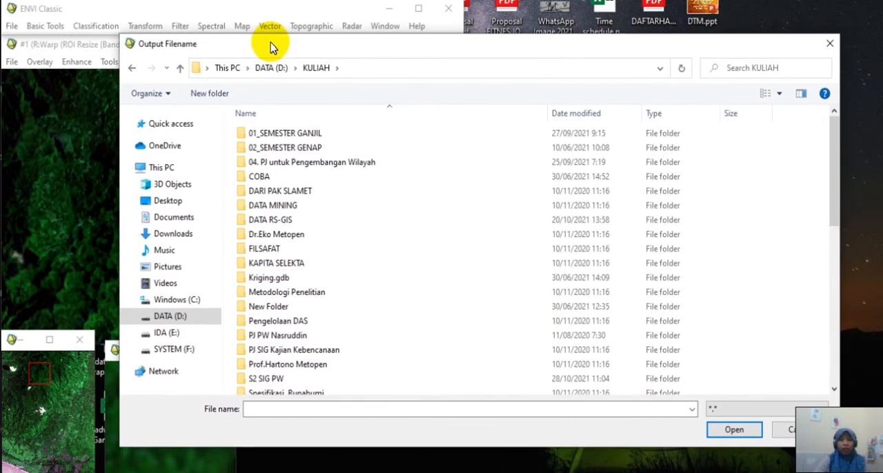
click(207, 94)
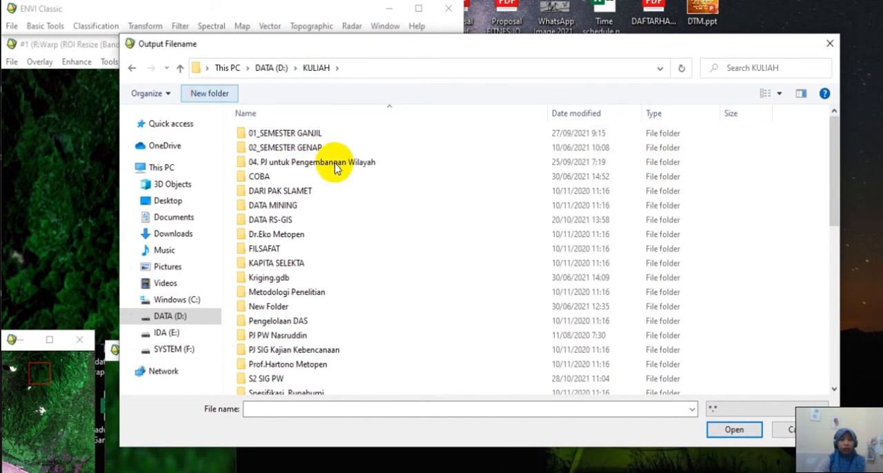
text(PRAK KPJ)
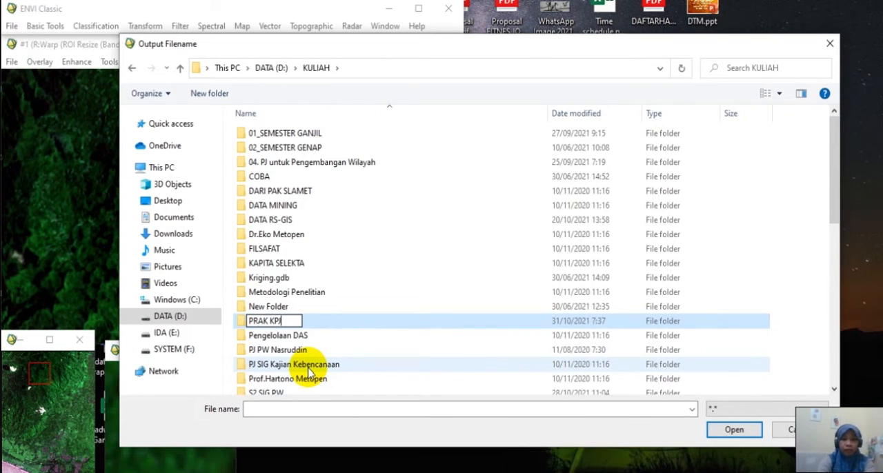
key(Return)
double_click(308, 369)
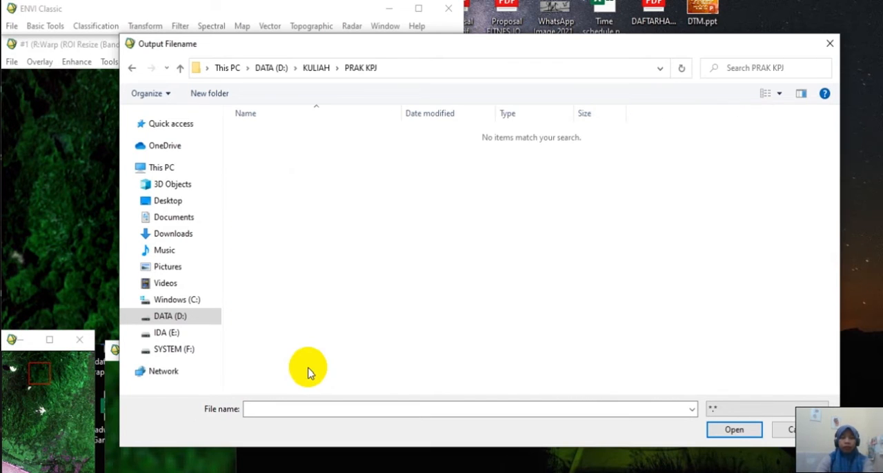
Name the output file klasifikasi_IsoData and run the ISODATA classification.
click(357, 408)
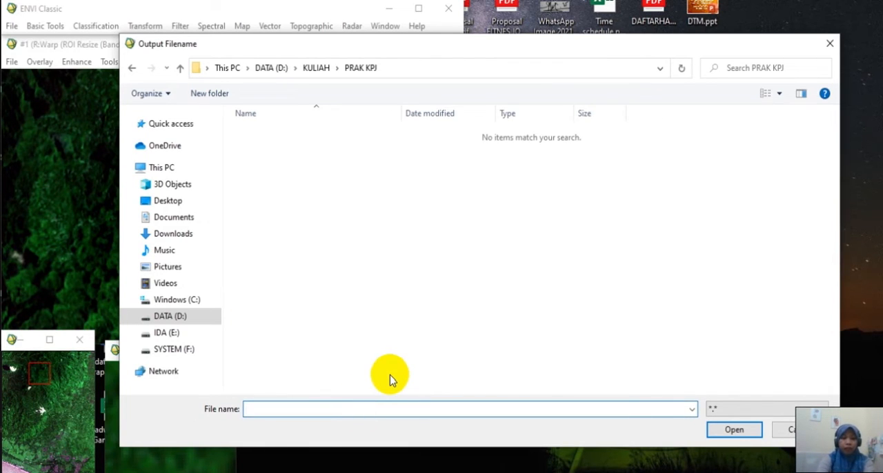
text(klasifikasi_IsoData)
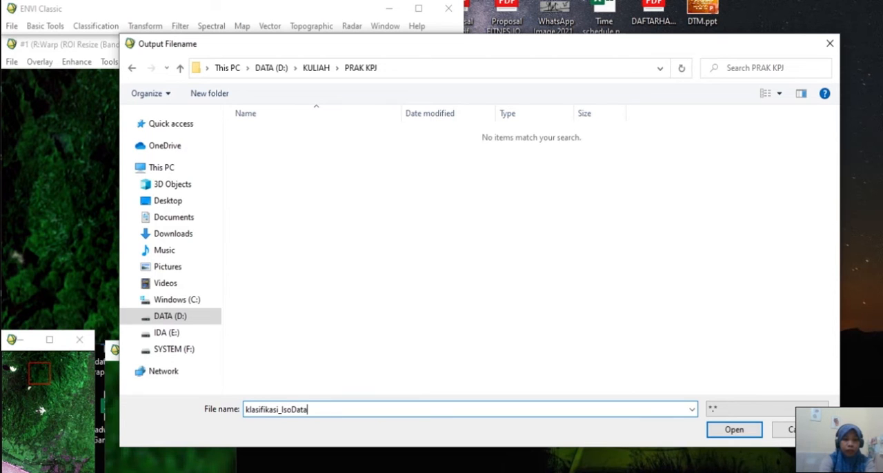
click(736, 432)
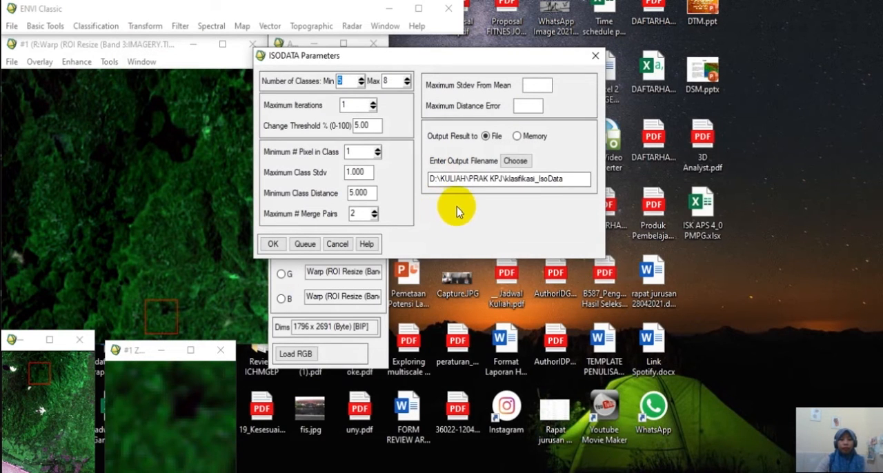
click(273, 246)
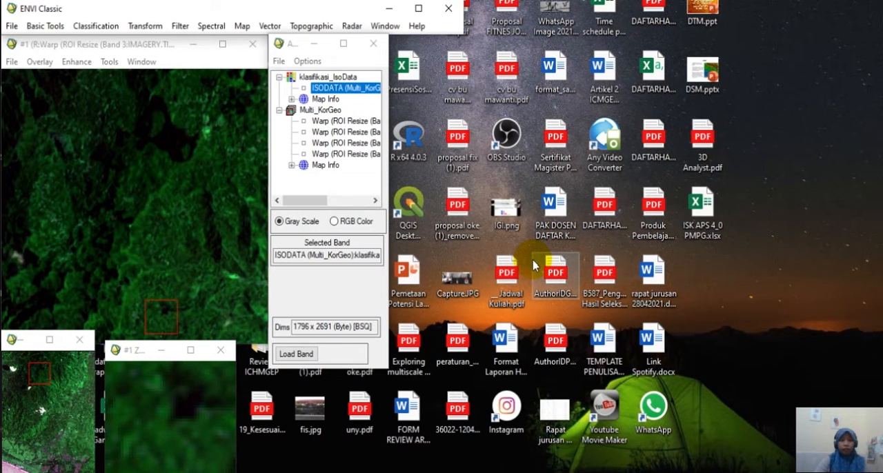
Load the ISODATA classification band into a new display.
click(347, 358)
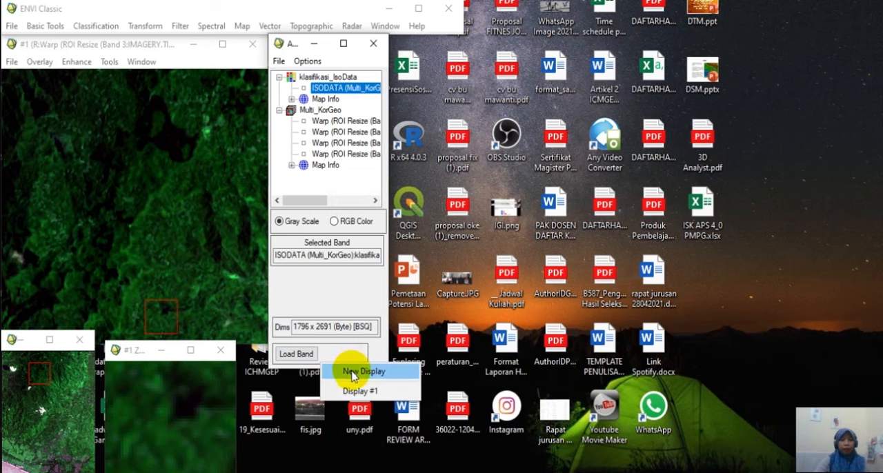
click(354, 372)
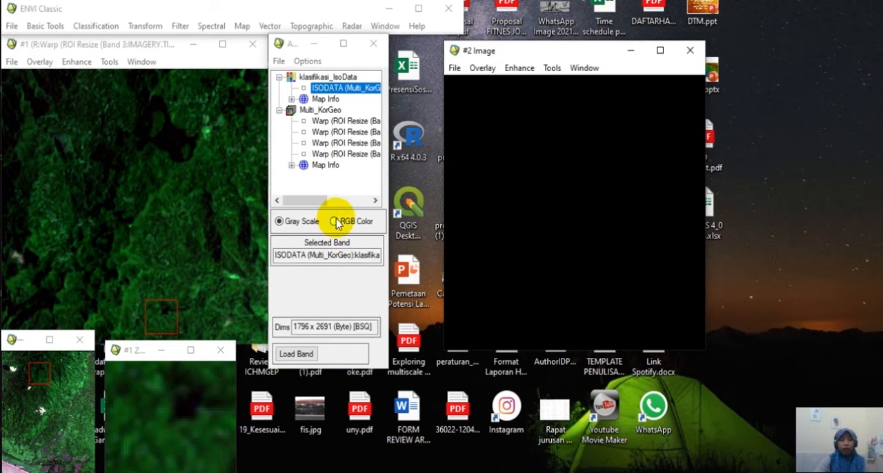
click(289, 352)
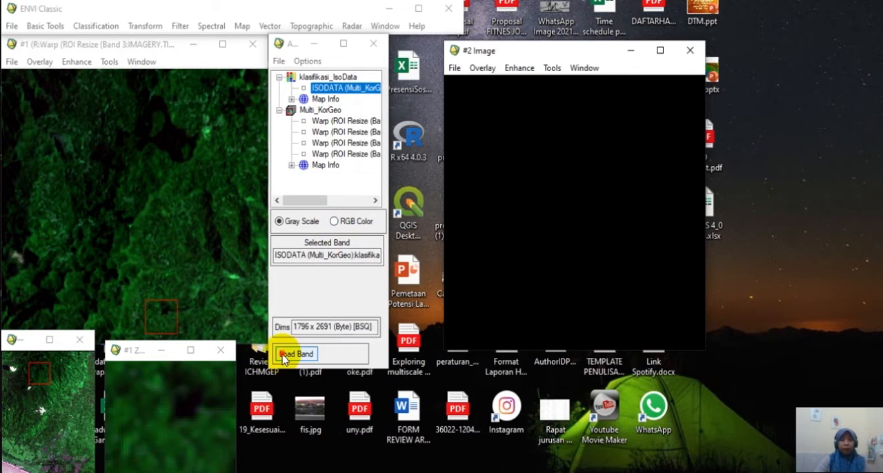
Place the ISODATA classification image window directly beside the original multispectral image for comparison.
drag(548, 52, 374, 52)
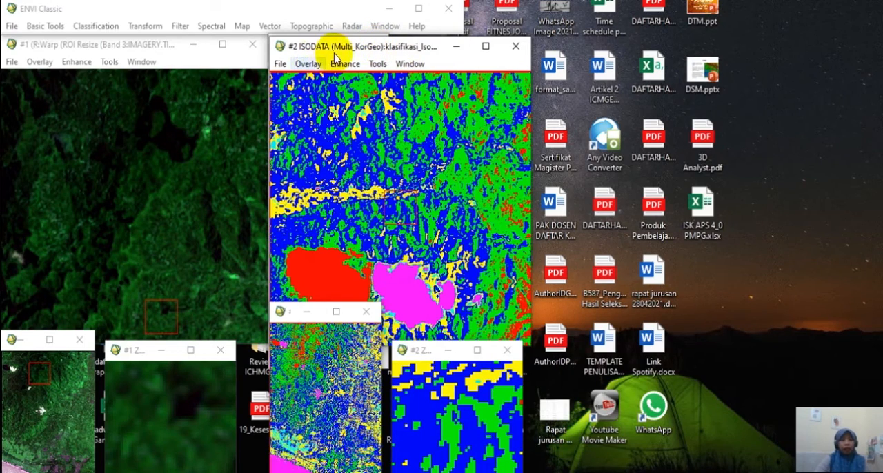
drag(339, 47, 345, 49)
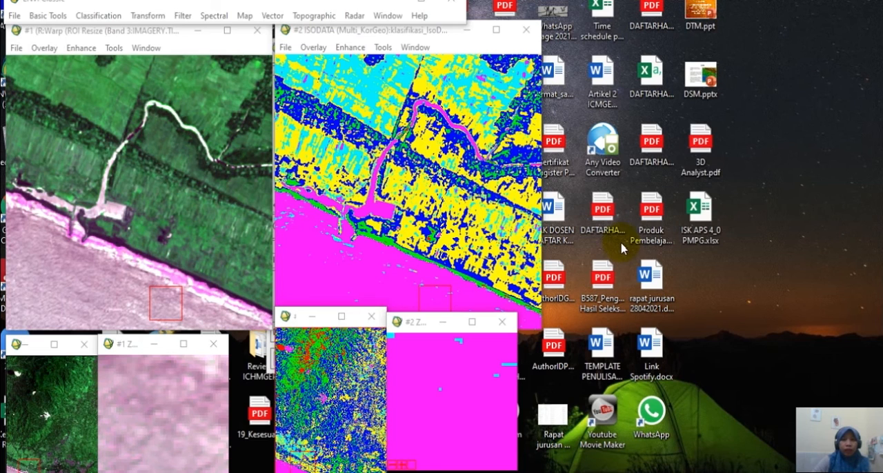
click(344, 32)
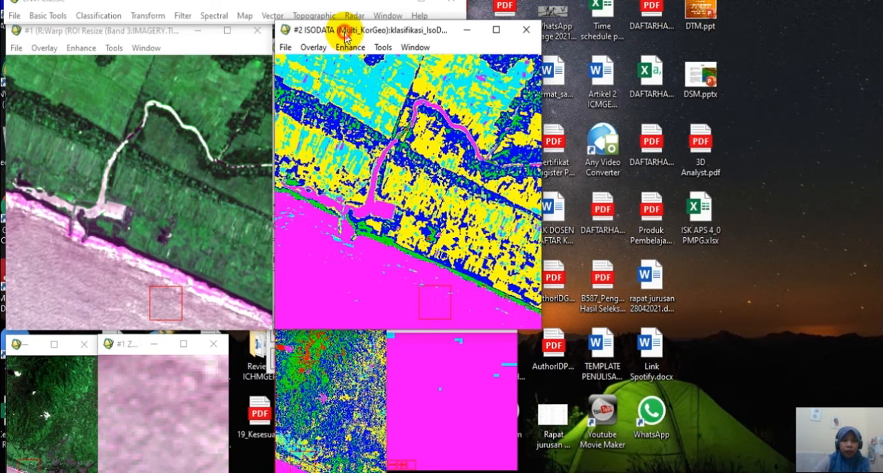
Start a Map Key annotation on the ISODATA classification display and open its key items for editing.
click(314, 49)
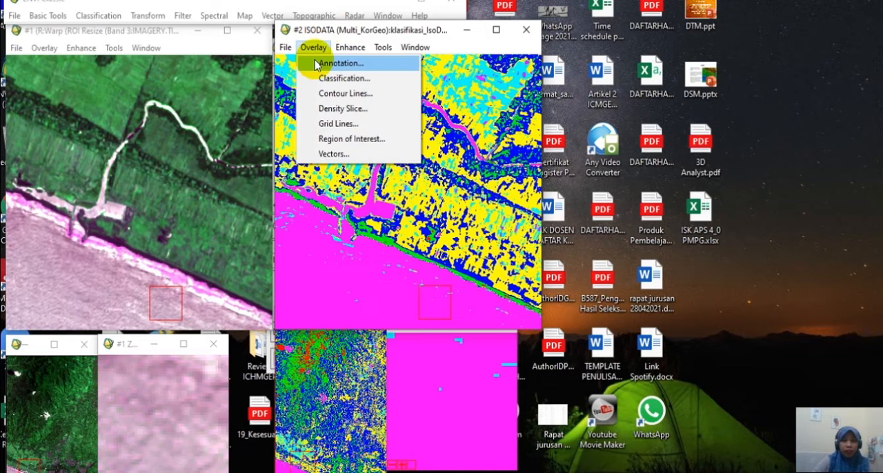
click(317, 63)
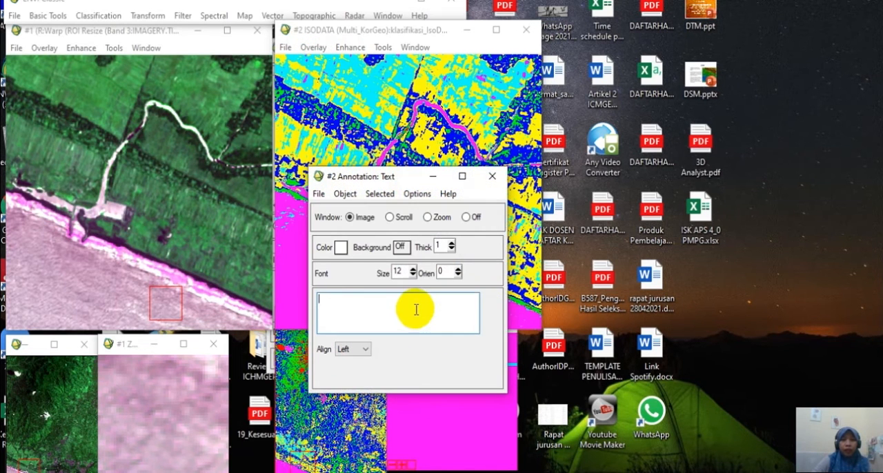
click(319, 195)
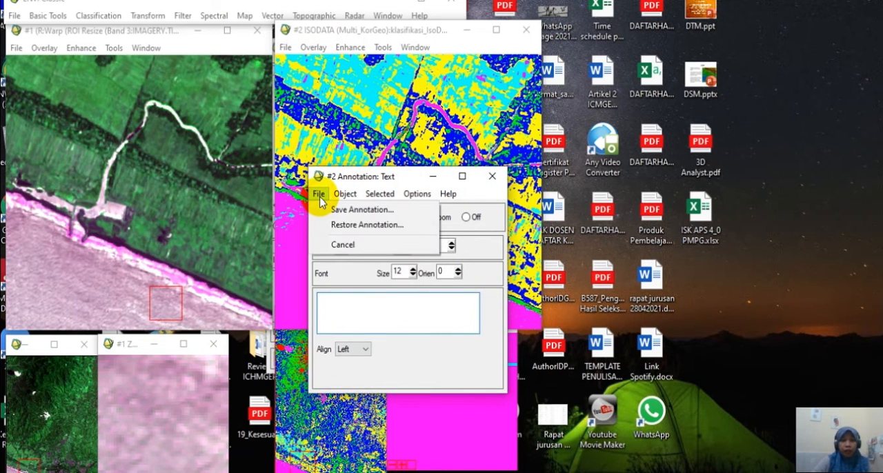
mouse_move(349, 195)
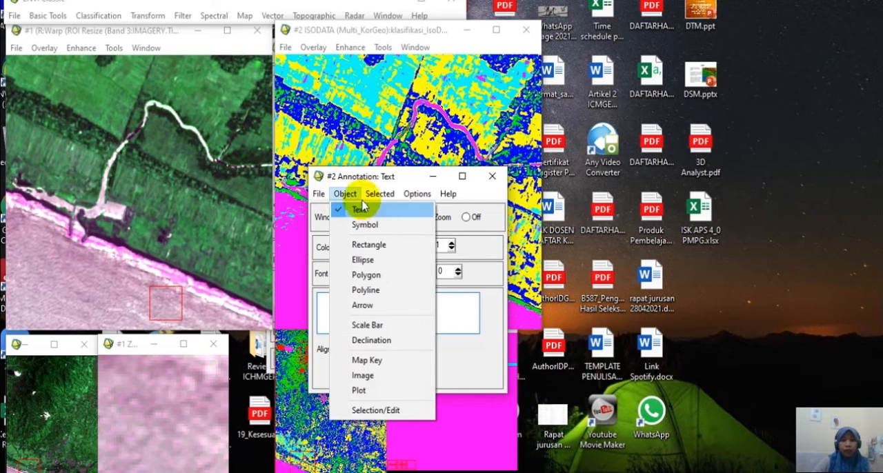
click(366, 360)
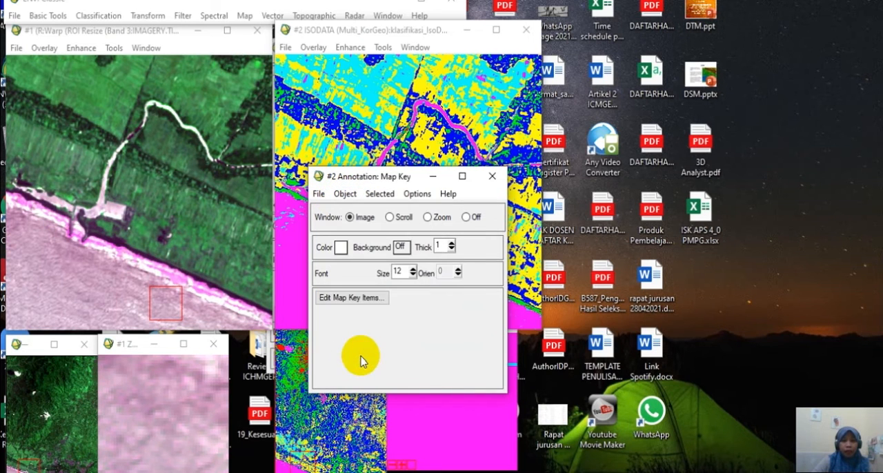
click(365, 298)
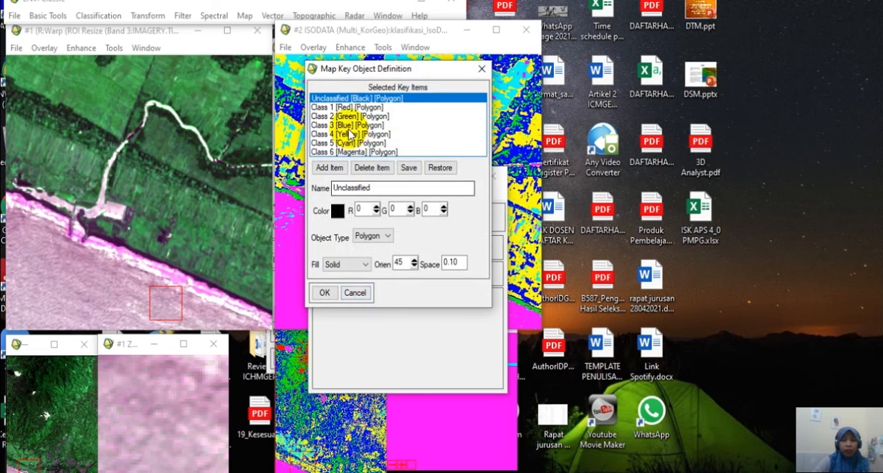
Examine the colours assigned to the map key classes against the classified image, moving the key definition dialog clear of it.
drag(346, 73, 234, 69)
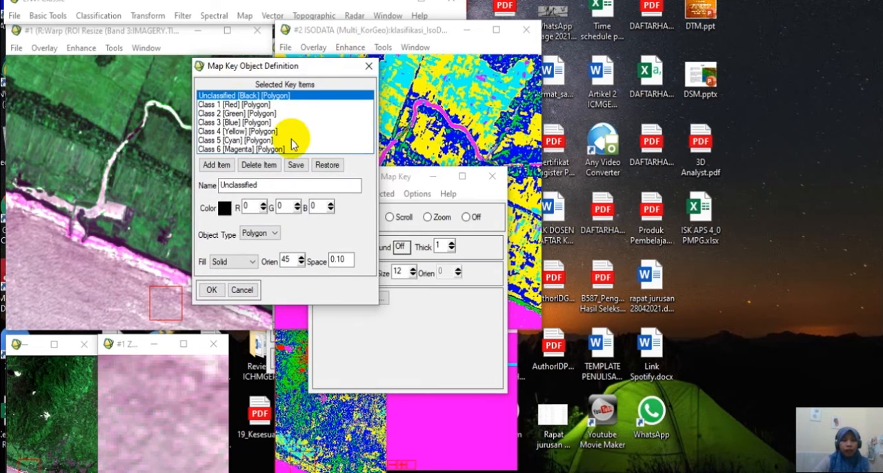
click(229, 149)
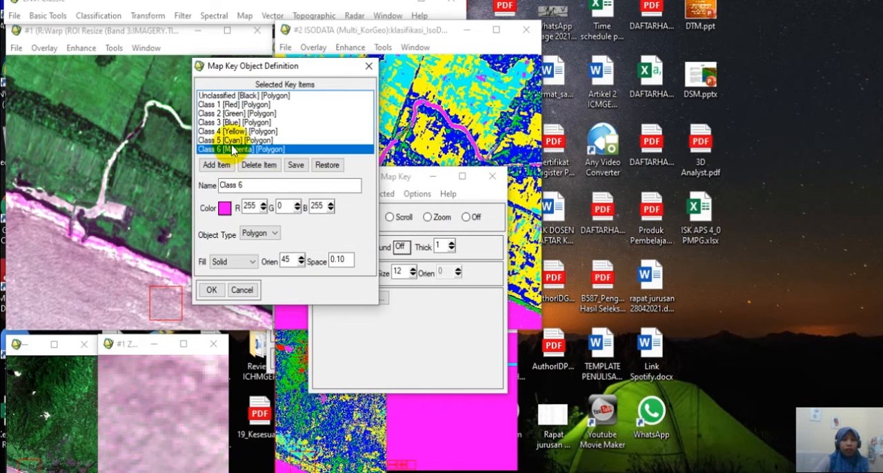
click(232, 140)
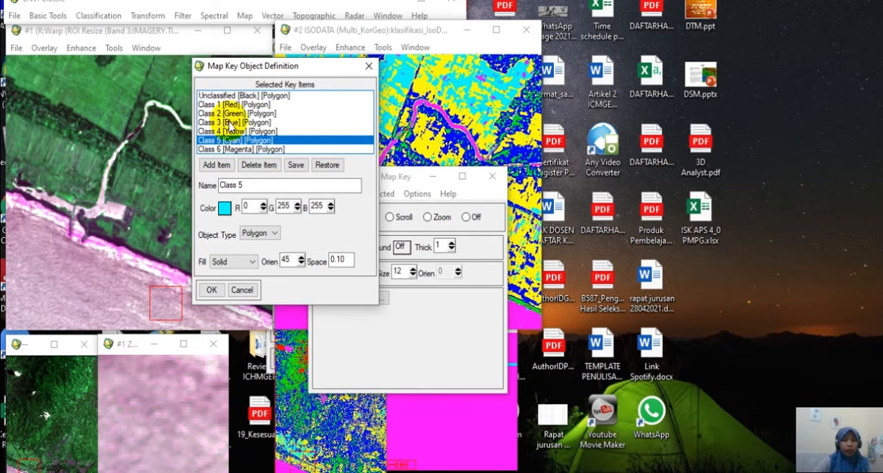
click(237, 131)
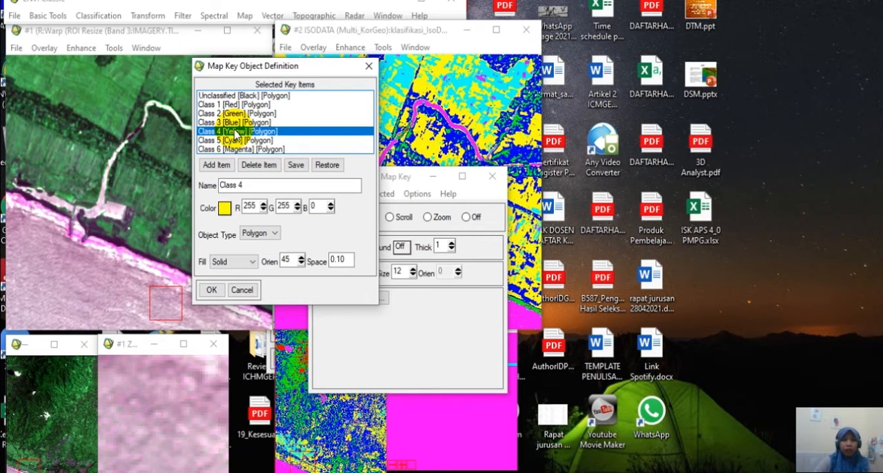
click(239, 104)
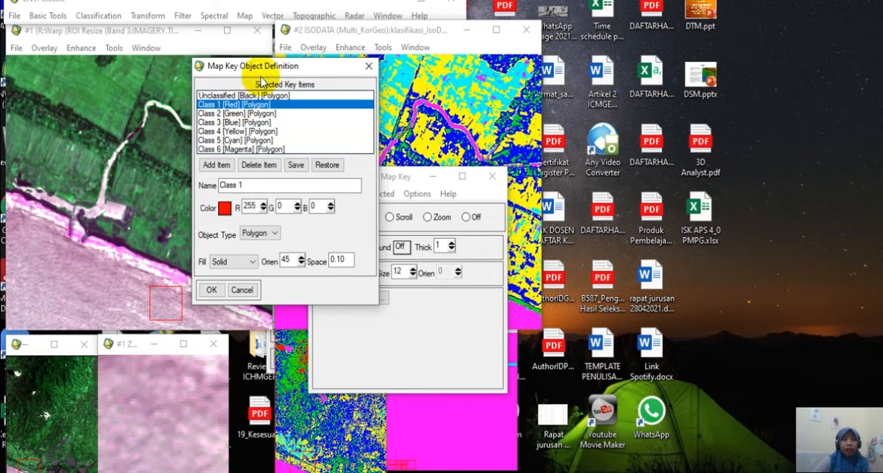
drag(261, 71, 169, 55)
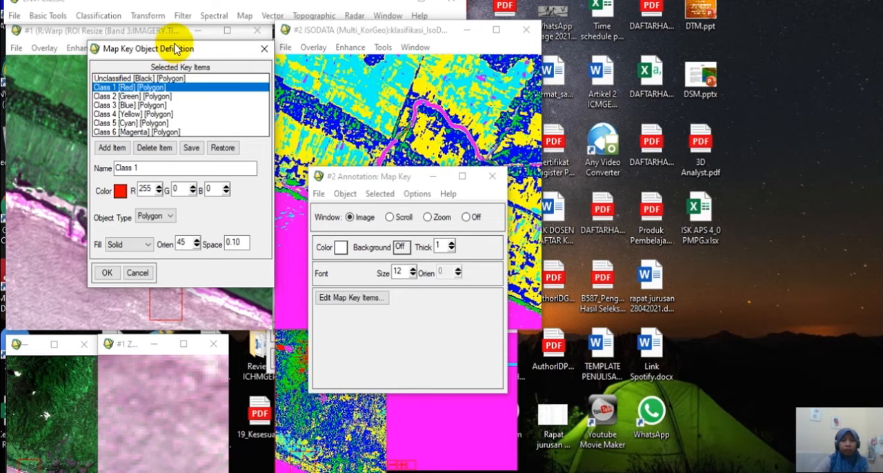
drag(171, 54, 178, 33)
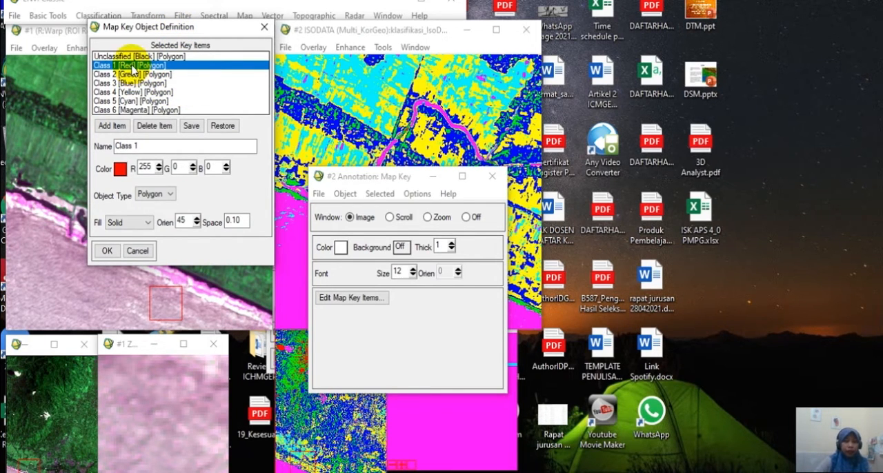
Rename the magenta Class 6 key item as tubuh_air and add a new key item.
click(159, 148)
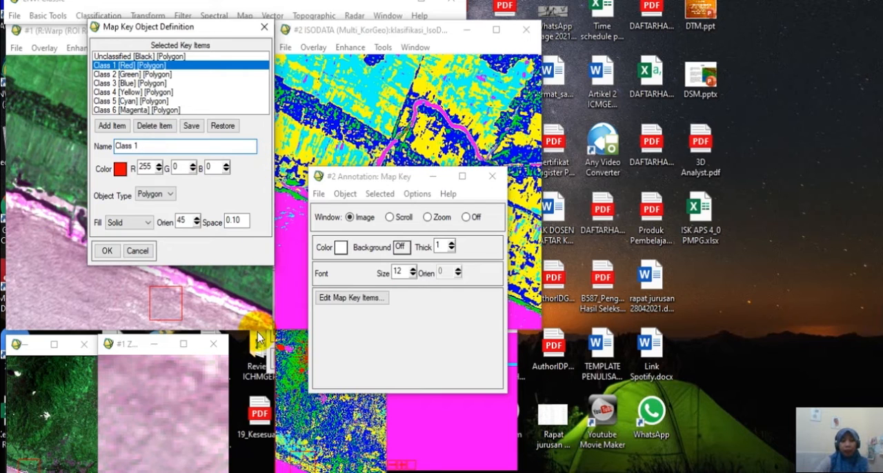
click(136, 110)
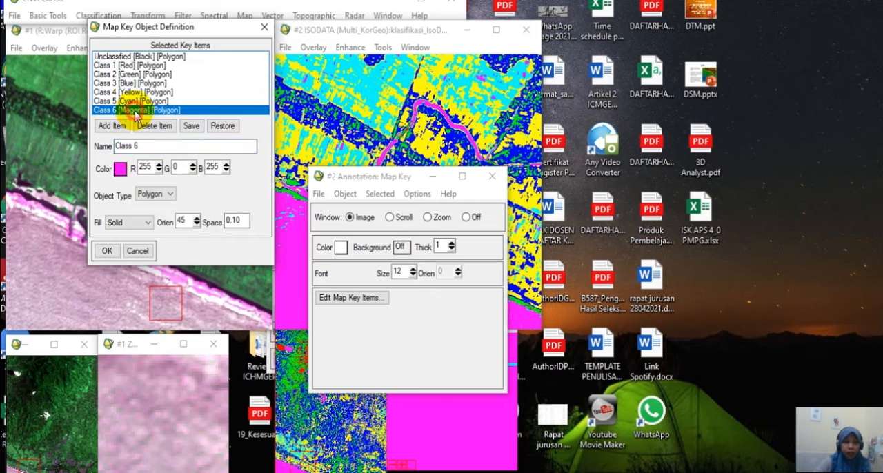
double_click(156, 145)
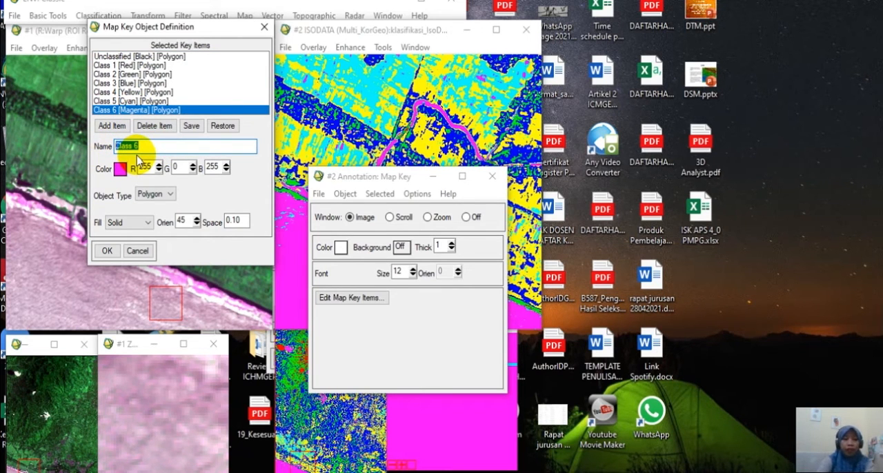
text(tubuh_air)
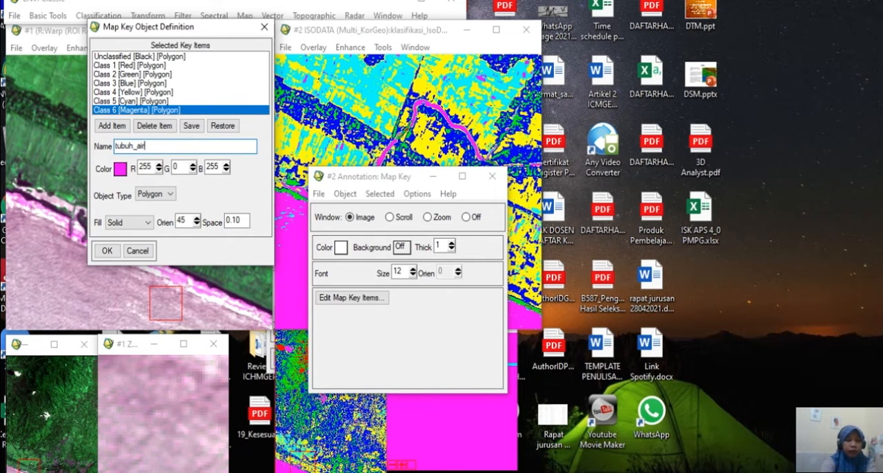
click(105, 130)
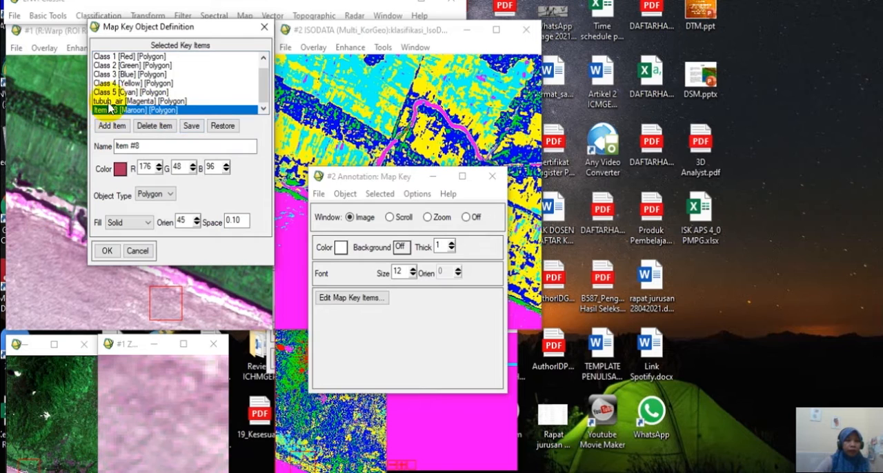
Rename the red Class 1 key item as vegetasi and add another key item.
scroll(118, 95, up, 2)
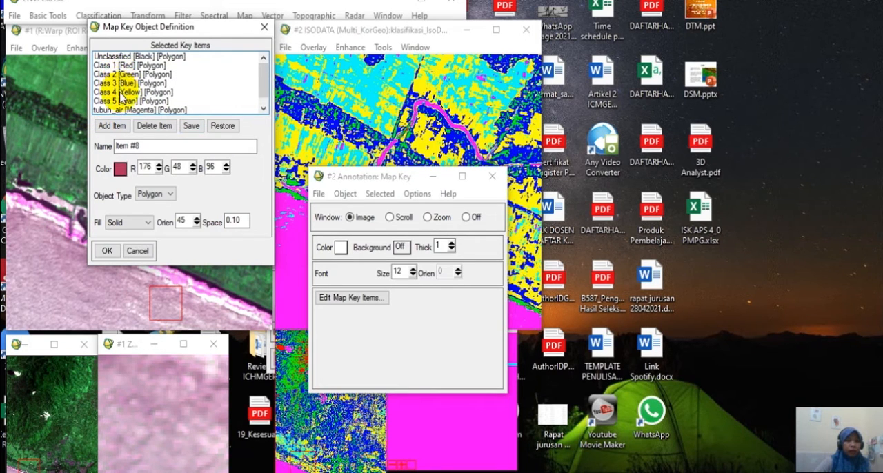
click(116, 65)
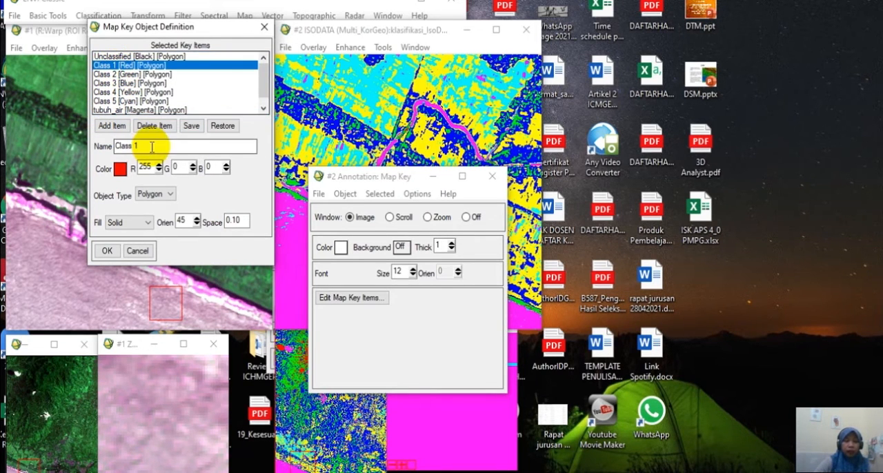
drag(155, 146, 99, 151)
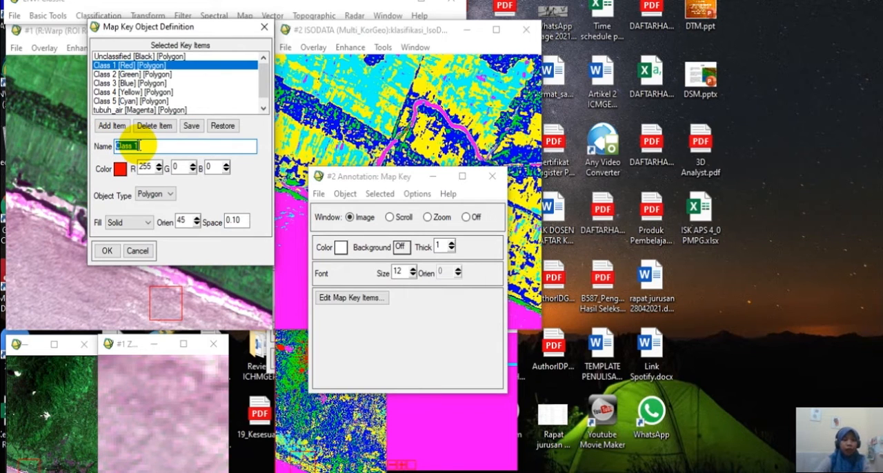
text(vegetasi)
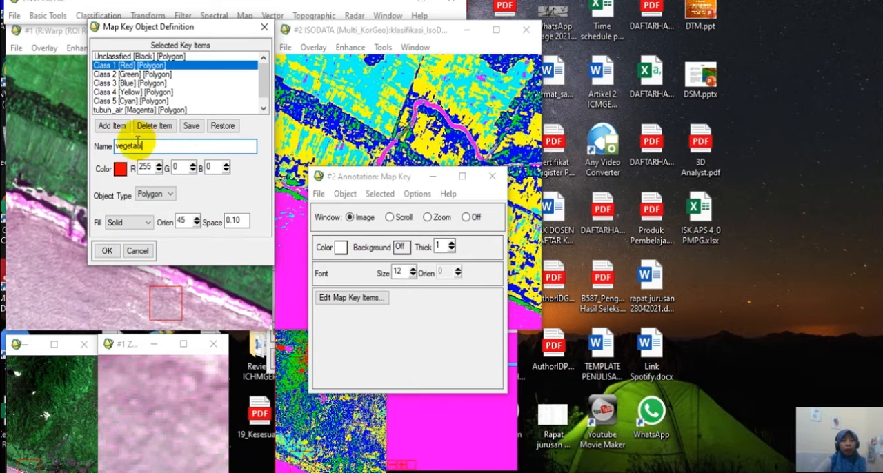
click(111, 127)
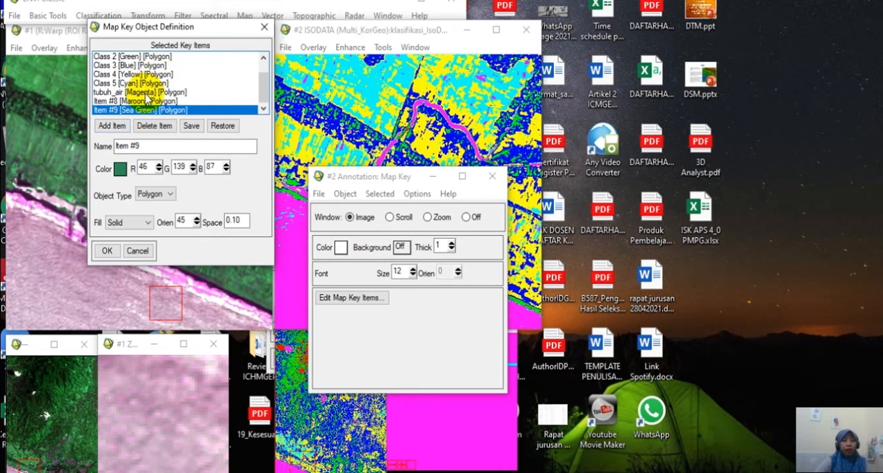
Delete the two surplus key items, Item #9 and Item #8, from the map key.
scroll(149, 84, up, 1)
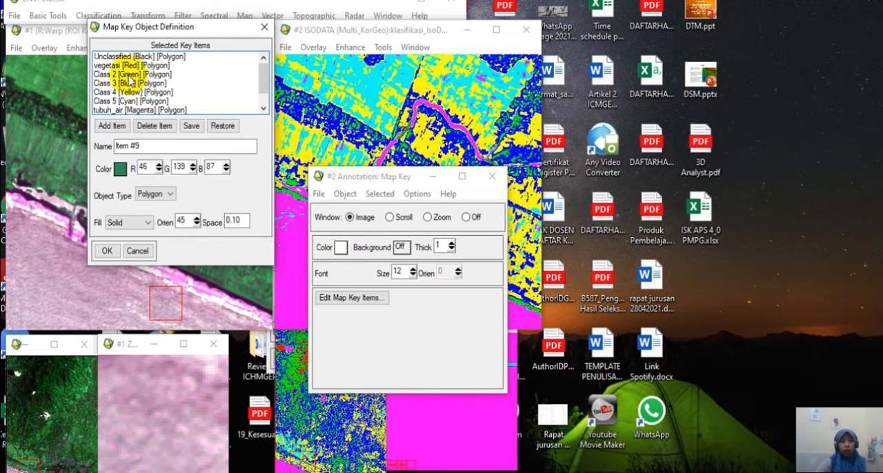
scroll(118, 83, down, 2)
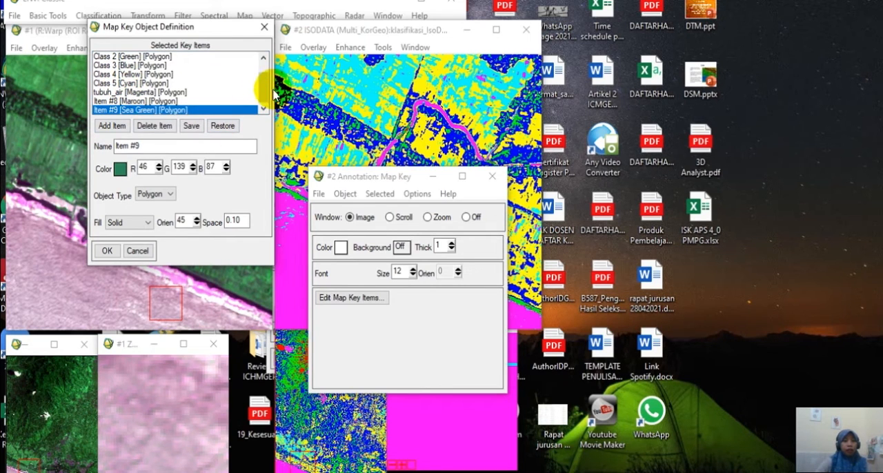
drag(265, 81, 267, 105)
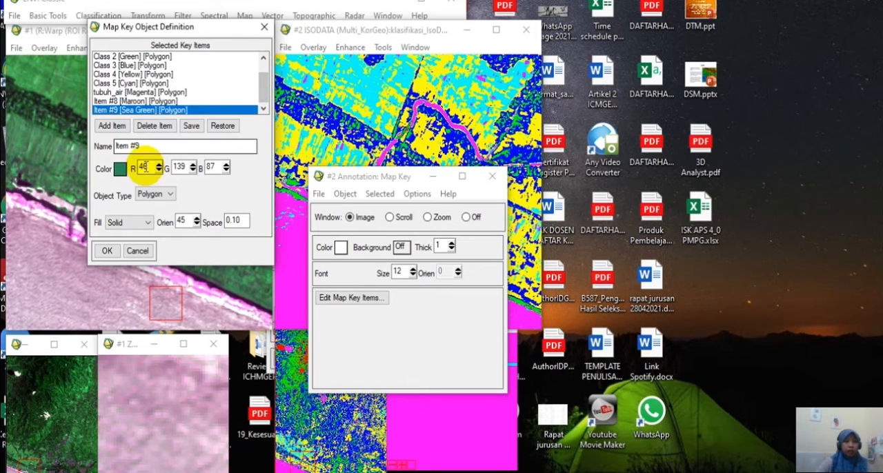
click(151, 124)
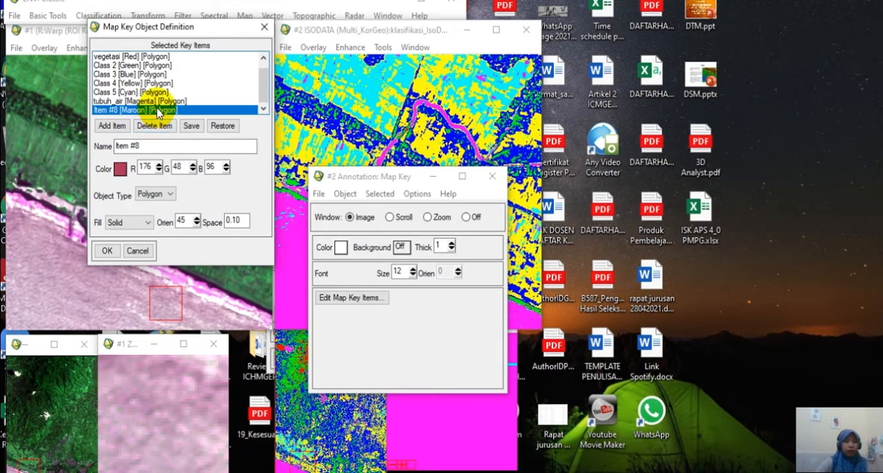
click(150, 124)
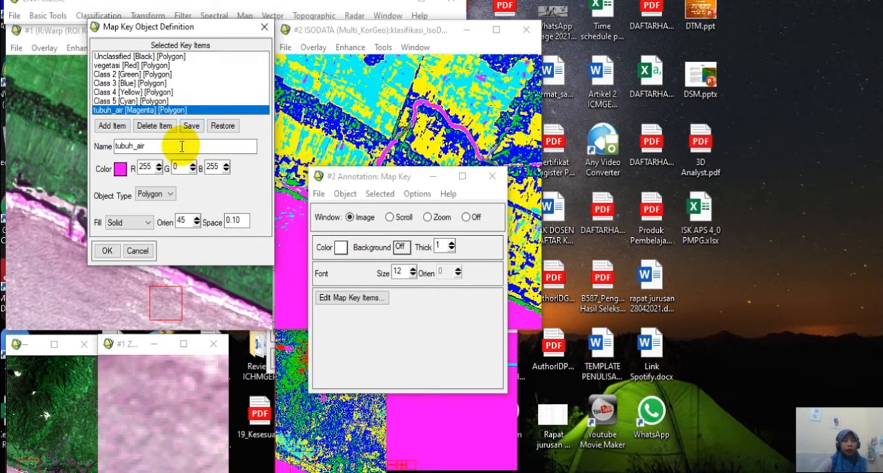
Save the map key as isodata_map.key in D:\KULIAH\PRAK KPJ.
click(118, 91)
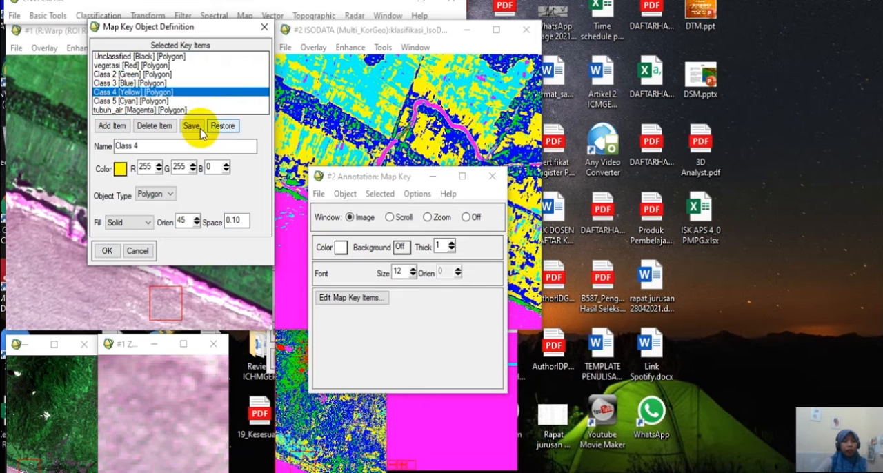
click(121, 83)
click(193, 128)
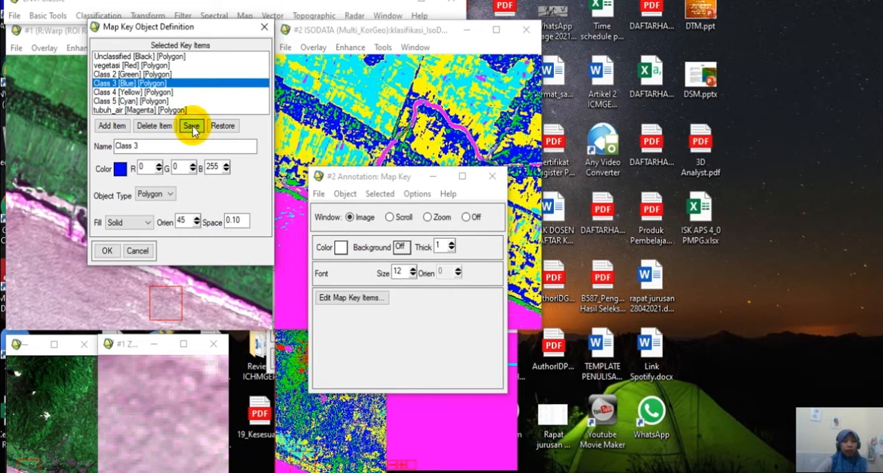
click(359, 241)
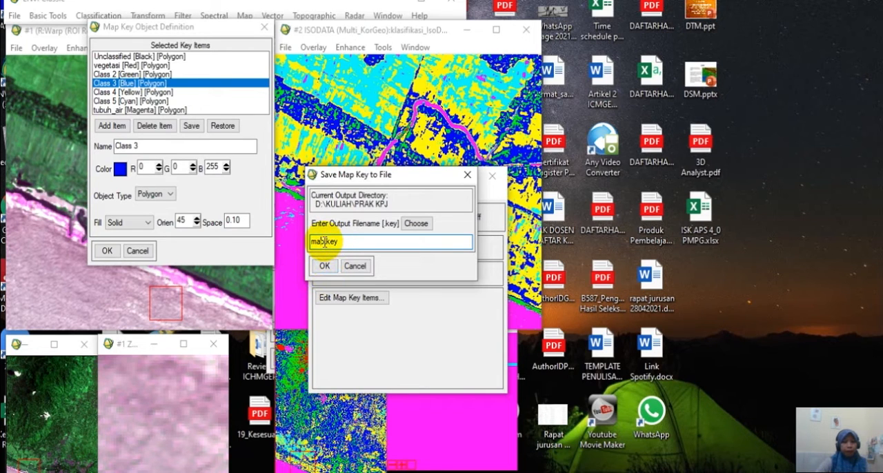
drag(325, 241, 301, 242)
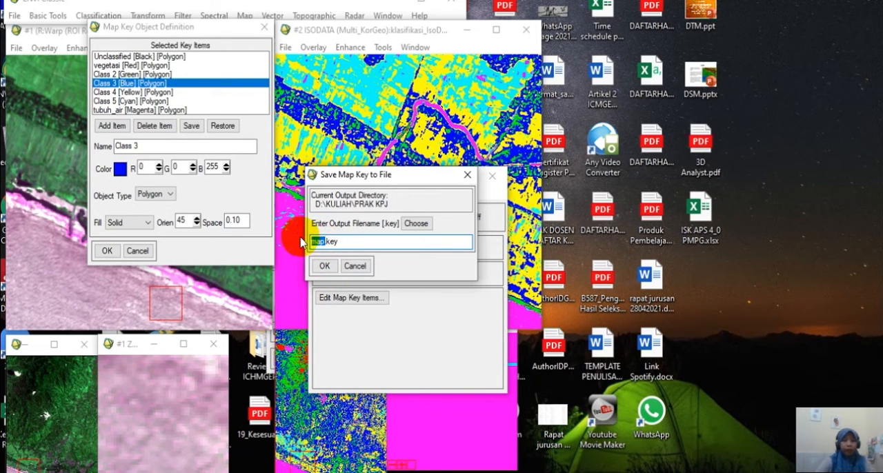
text(isodata)
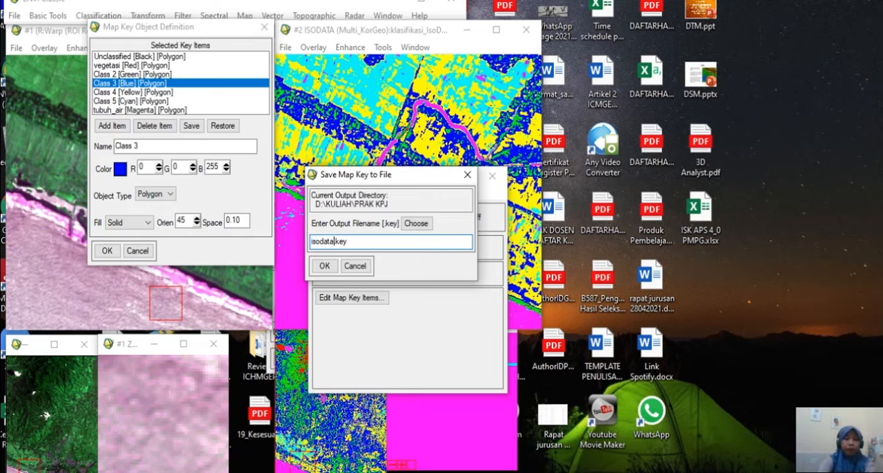
text(_map)
click(323, 266)
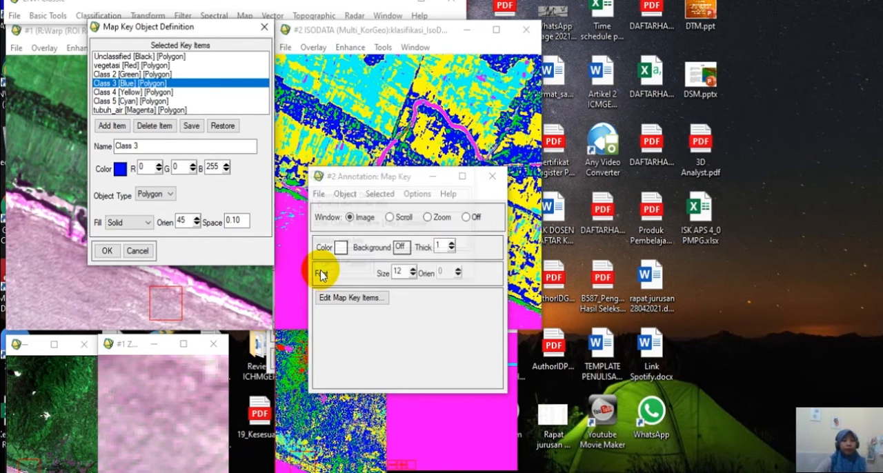
click(491, 178)
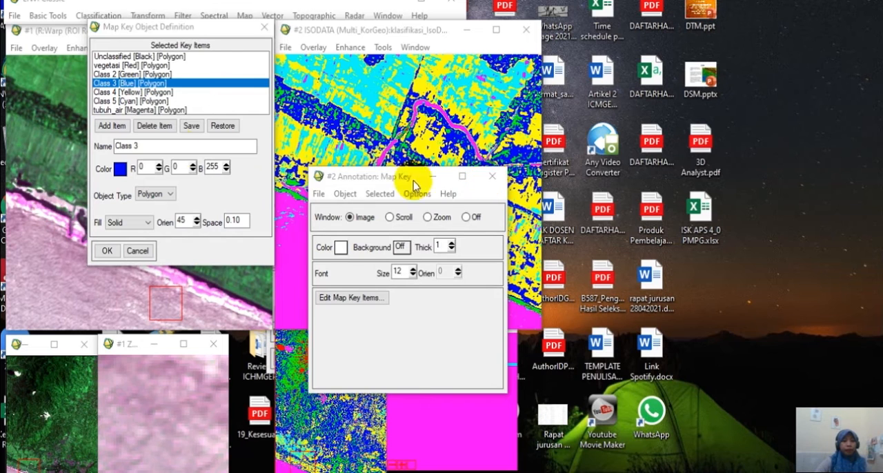
Accept the edited map key items and close the annotation window of the IsoData display.
click(106, 250)
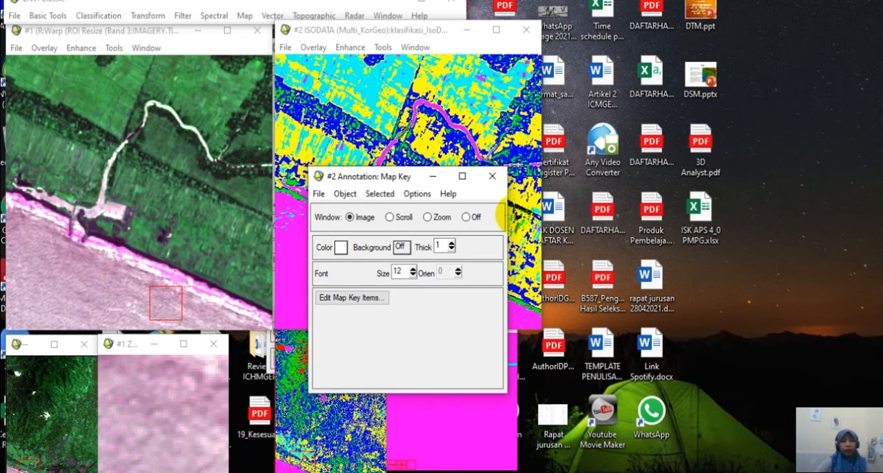
click(492, 177)
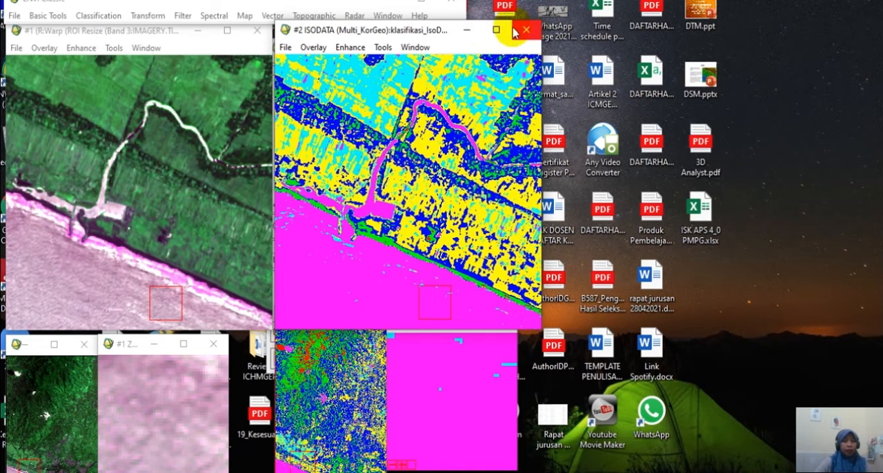
Start an unsupervised K-Means classification with Multi_KorGeo as the input file, using the full scene and all four bands.
click(89, 16)
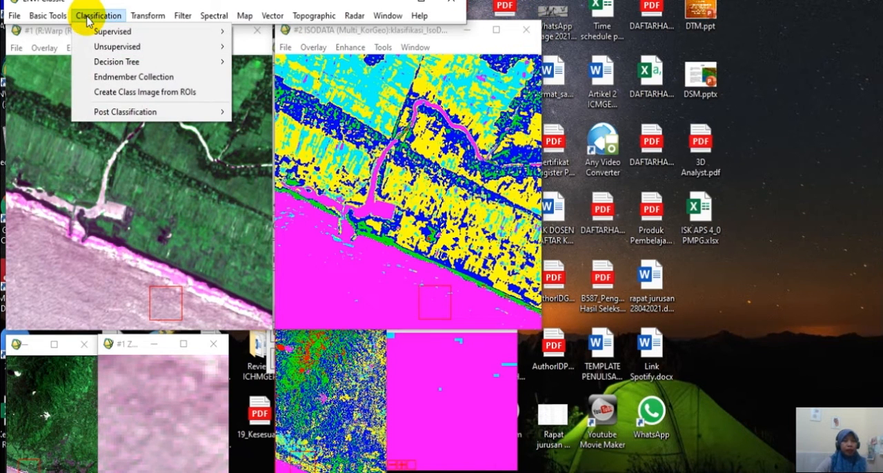
mouse_move(207, 46)
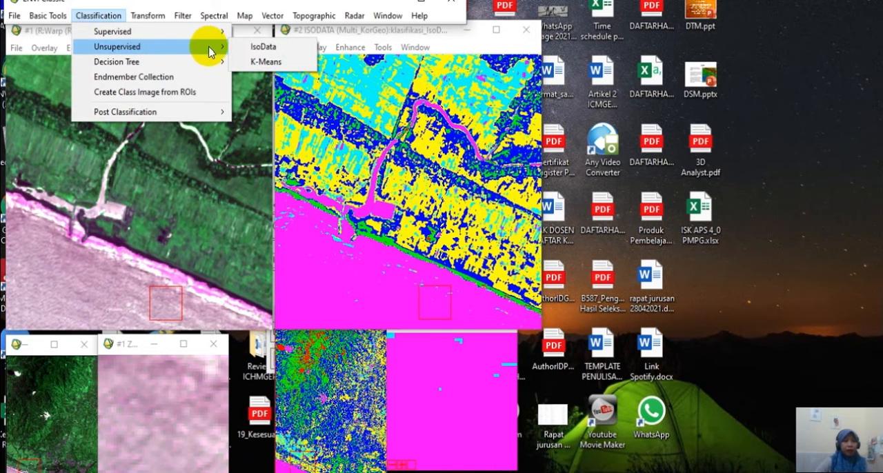
click(247, 60)
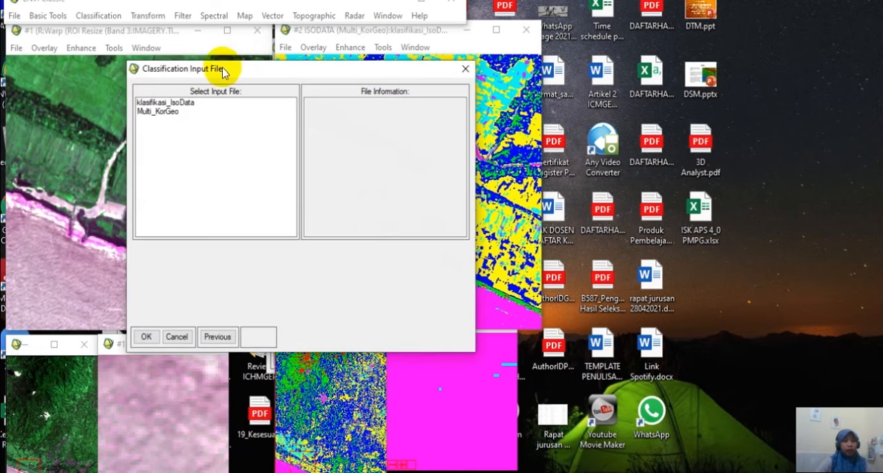
click(167, 111)
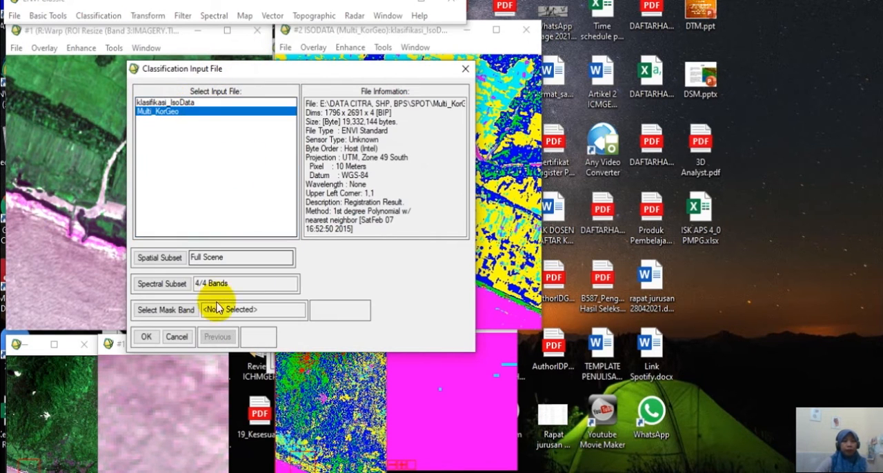
click(147, 337)
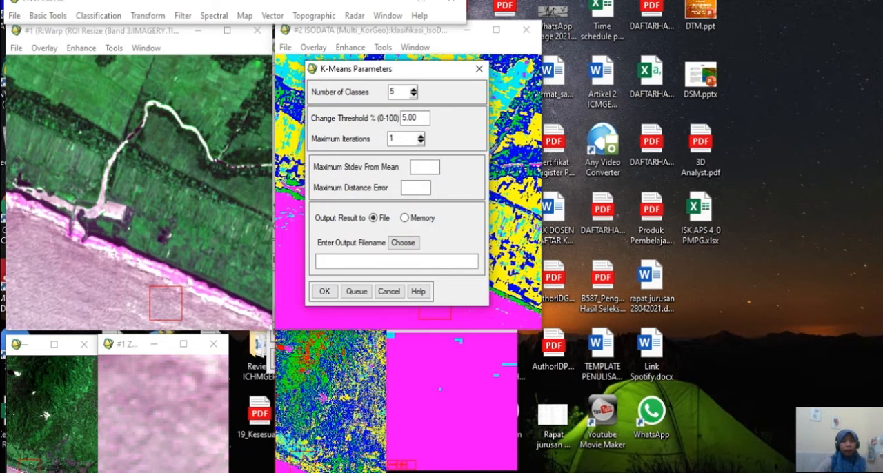
Run the K-Means classification with 4 classes, saving the output as klasifikasi_Kmeans in D:\KULIAH\PRAK KPJ.
click(405, 243)
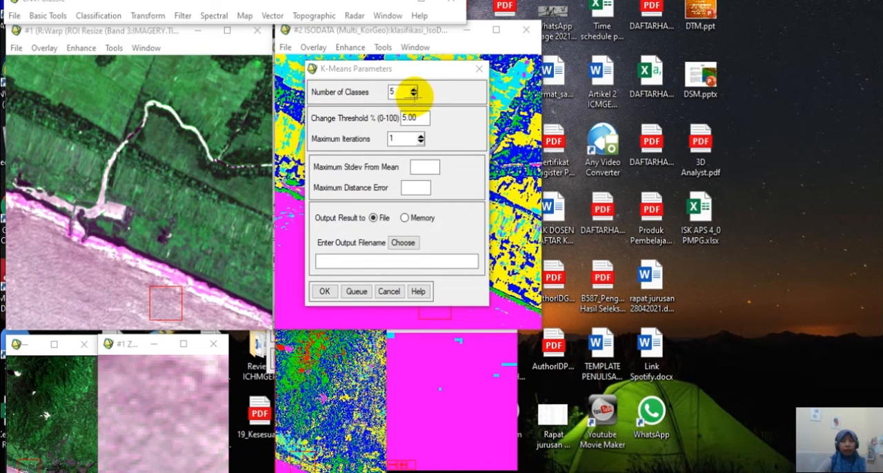
click(413, 95)
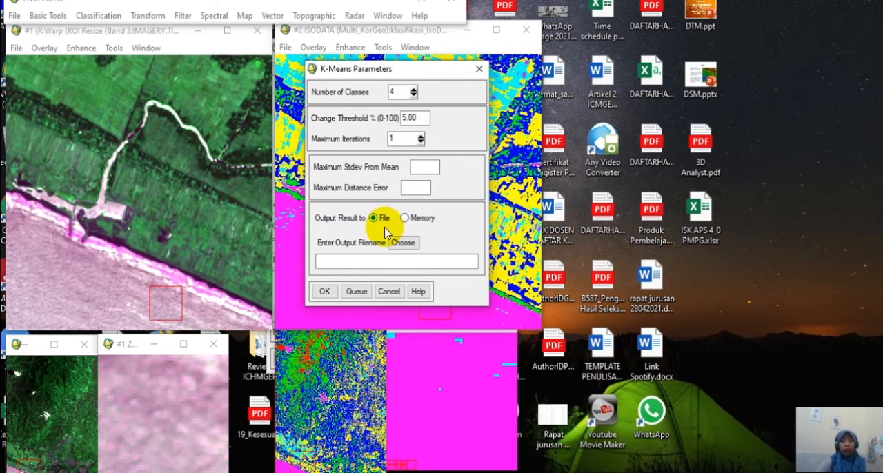
click(406, 243)
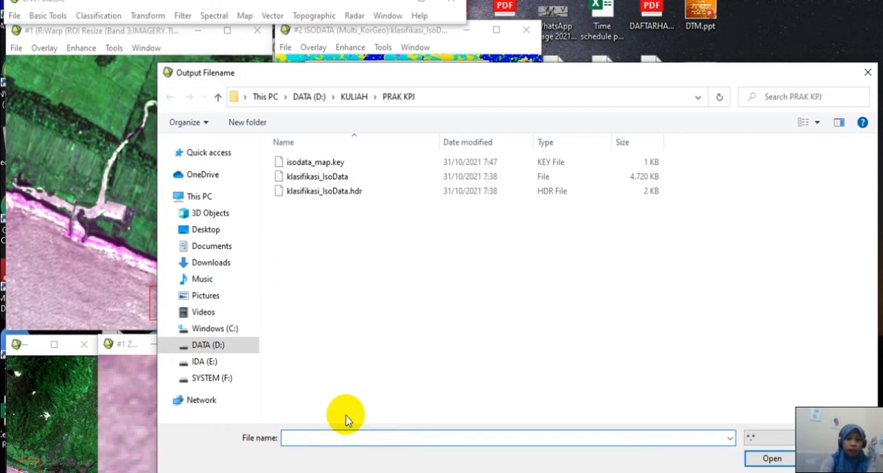
text(klasifikasi)
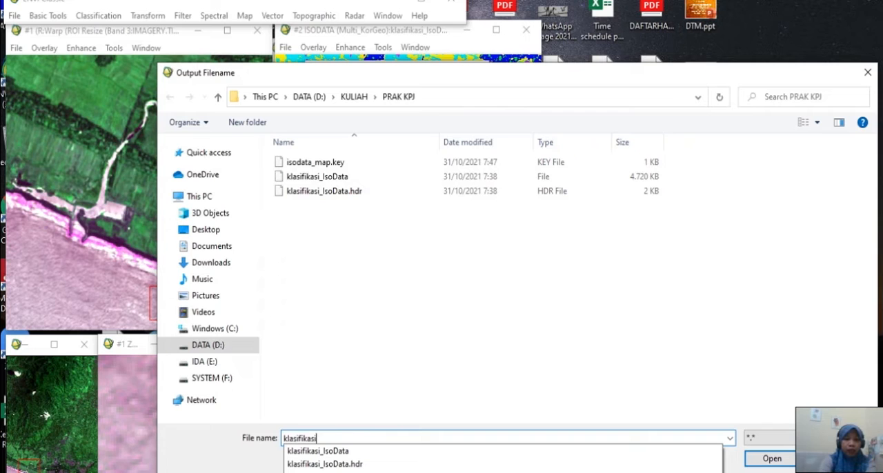
text(k)
key(BackSpace)
text(Kmeans)
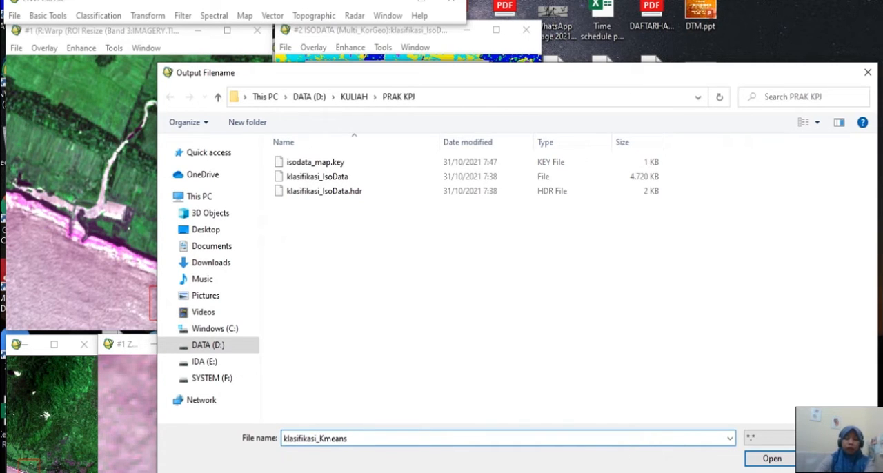
click(759, 458)
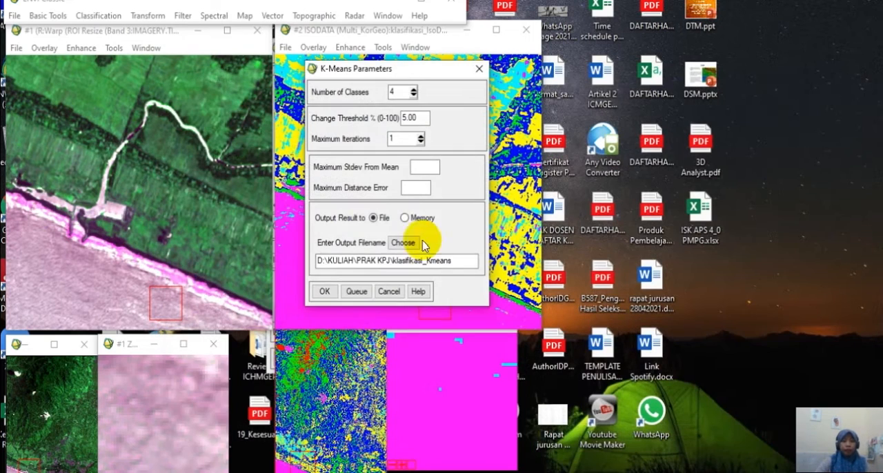
click(324, 291)
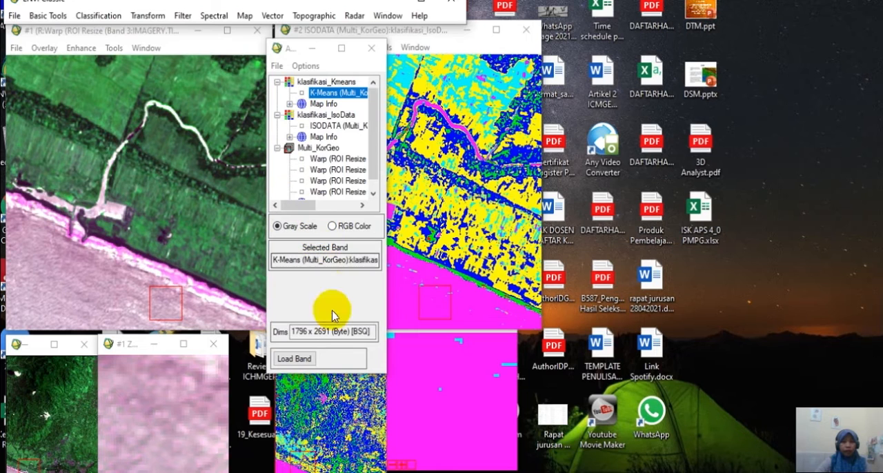
Load the K-Means result into a new display and place it beside the IsoData display.
click(334, 356)
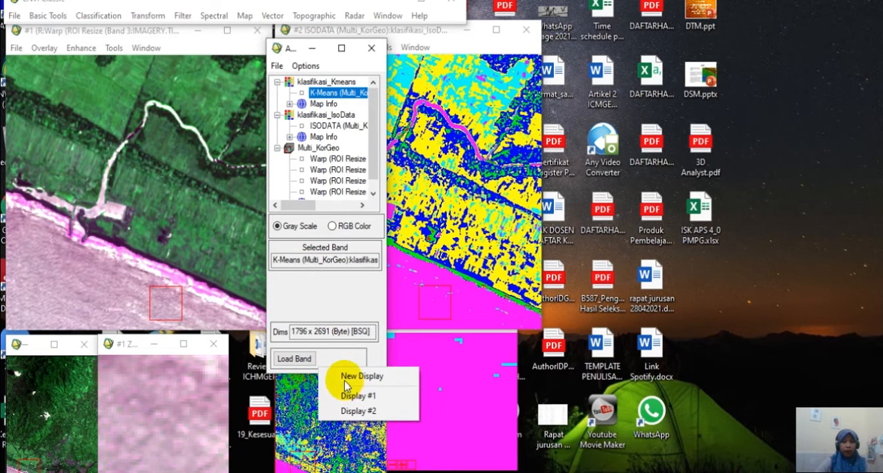
click(340, 376)
click(287, 361)
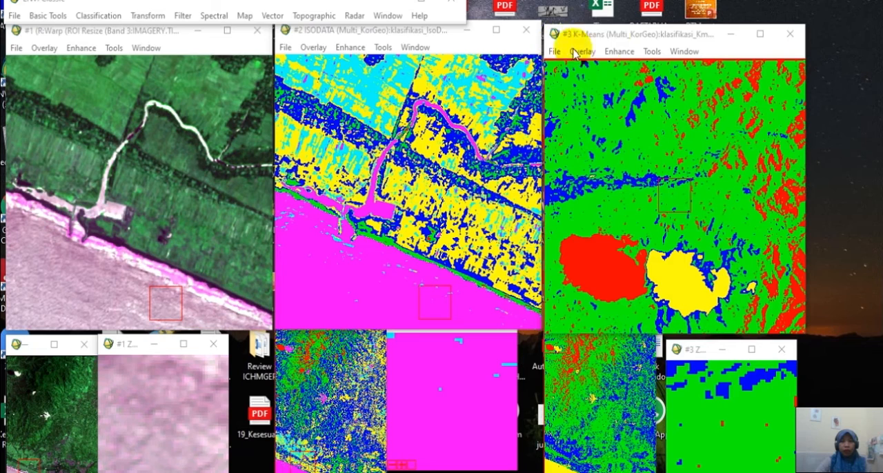
drag(611, 36, 606, 33)
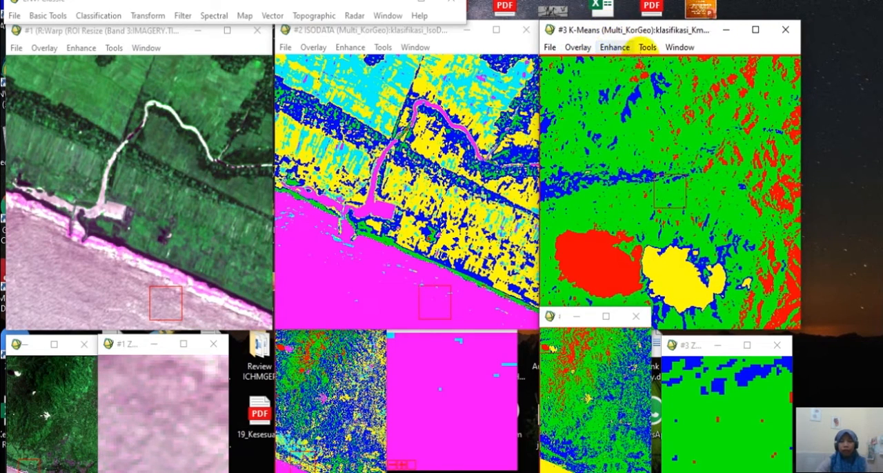
Examine the map key items of the K-Means display, including the red Class 1, and close the annotation without changes.
click(579, 47)
click(605, 63)
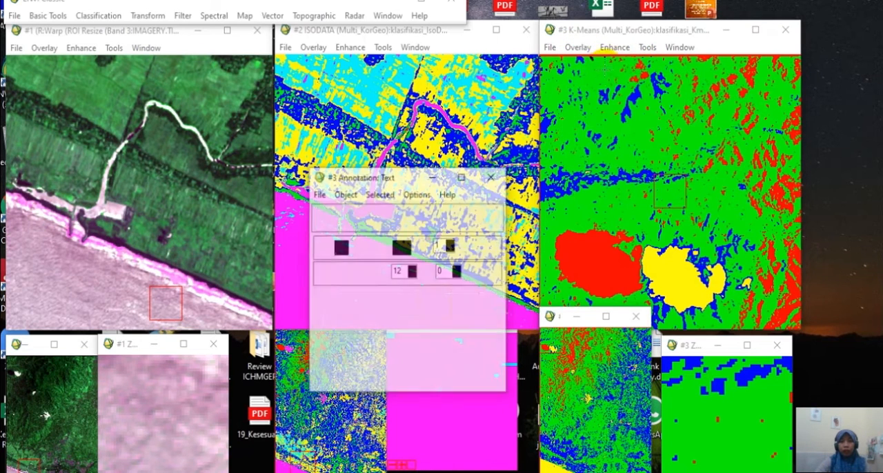
click(345, 195)
click(373, 359)
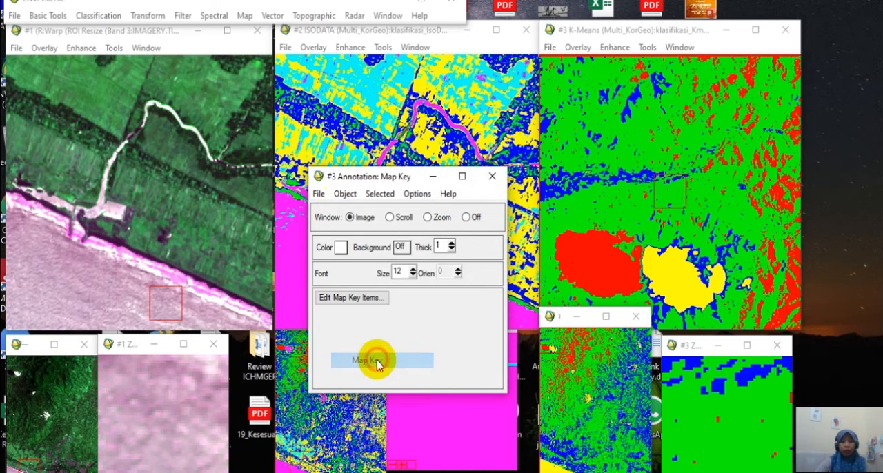
click(366, 299)
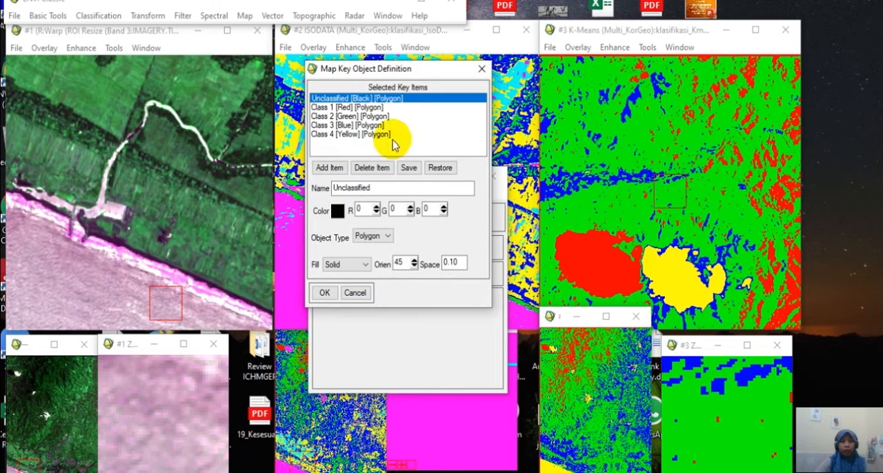
click(345, 108)
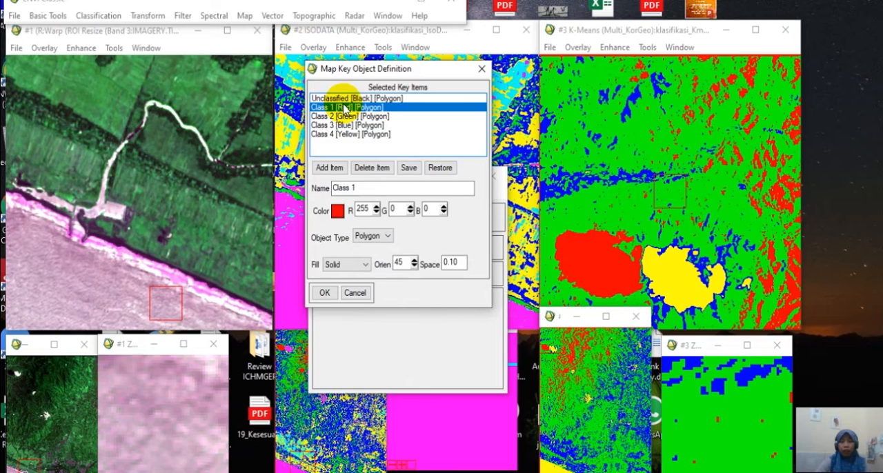
drag(374, 188, 312, 195)
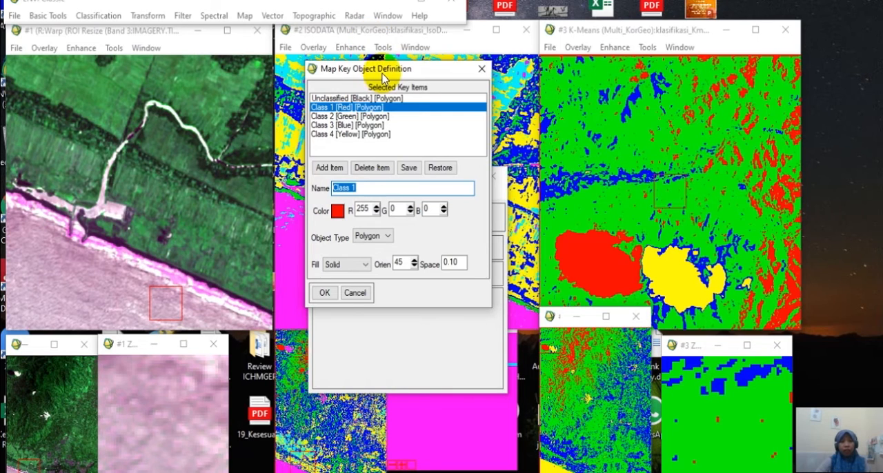
drag(382, 74, 371, 84)
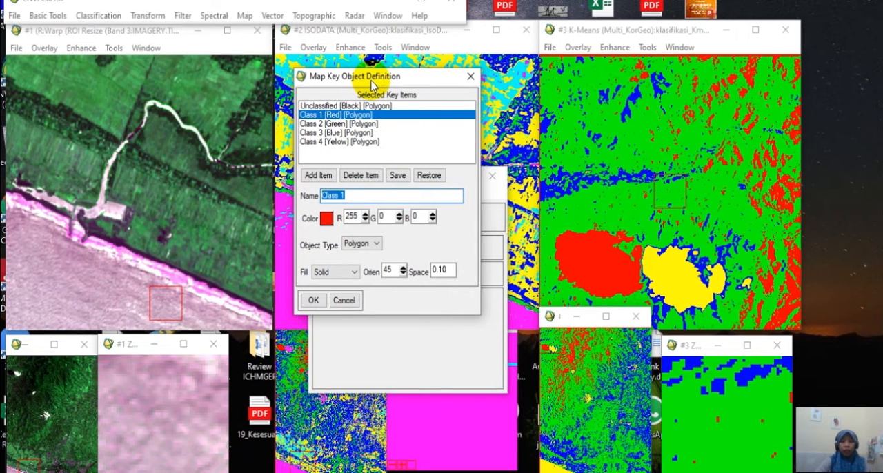
click(345, 300)
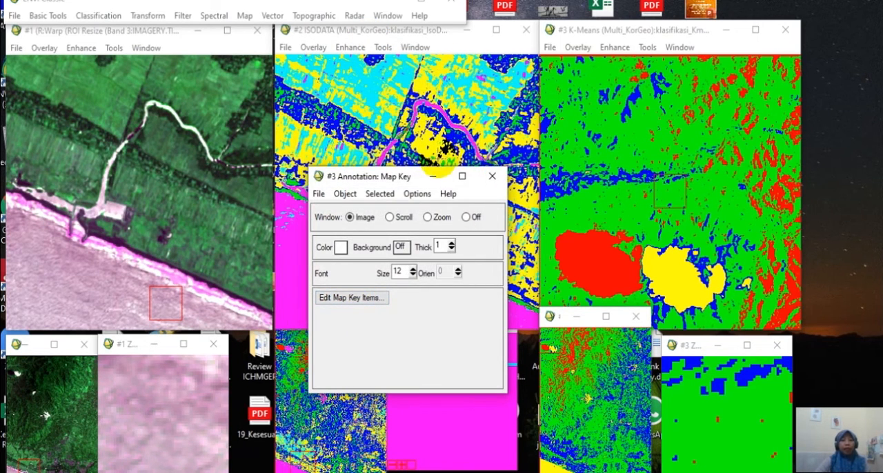
click(492, 176)
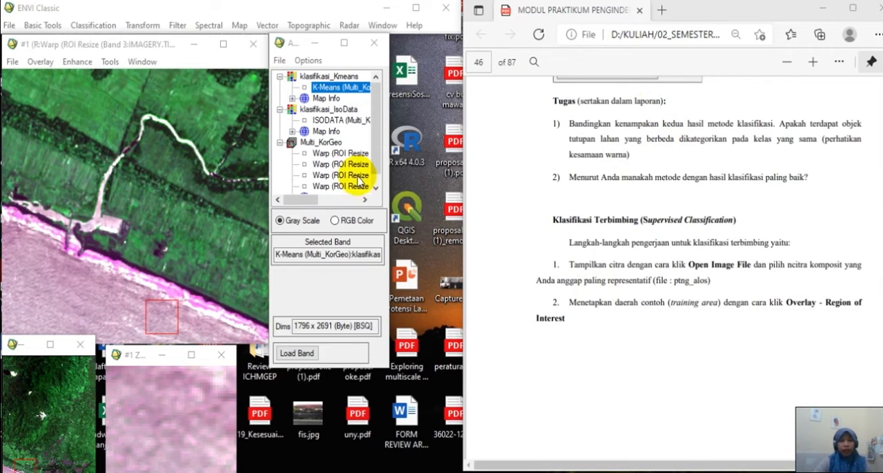
Widen the available bands list and read the module's supervised classification instructions on pages 46 and 47.
drag(389, 138, 421, 145)
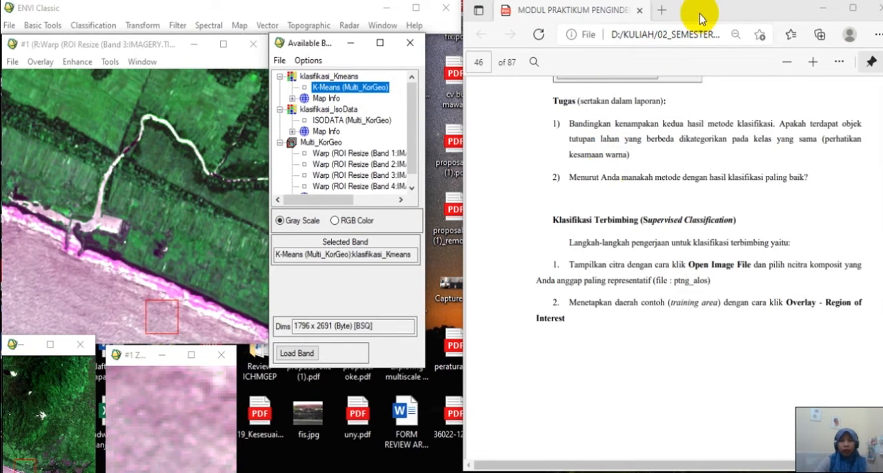
drag(698, 13, 673, 17)
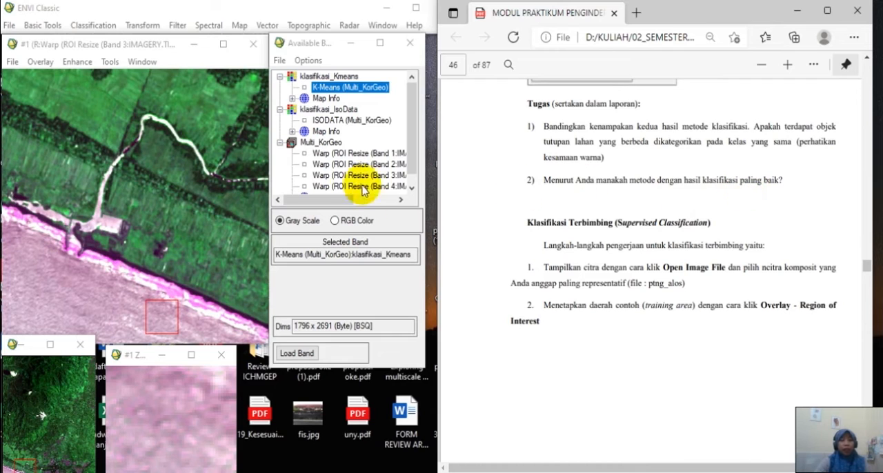
scroll(678, 216, down, 5)
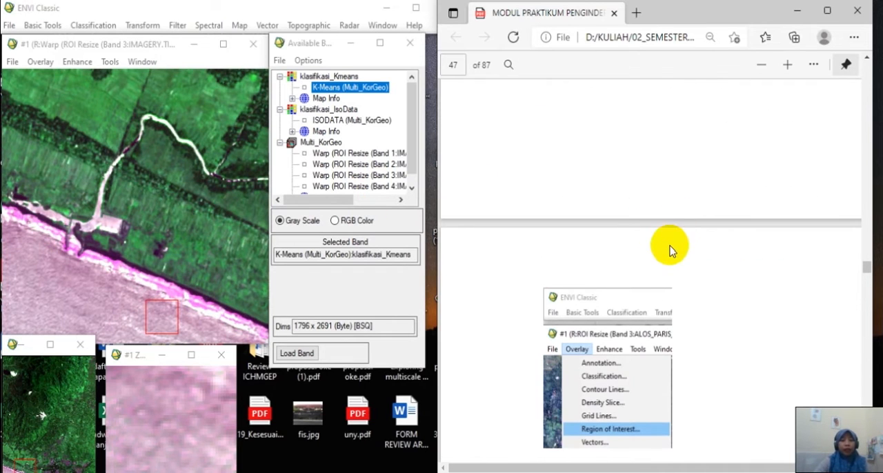
scroll(669, 250, up, 4)
scroll(592, 332, down, 1)
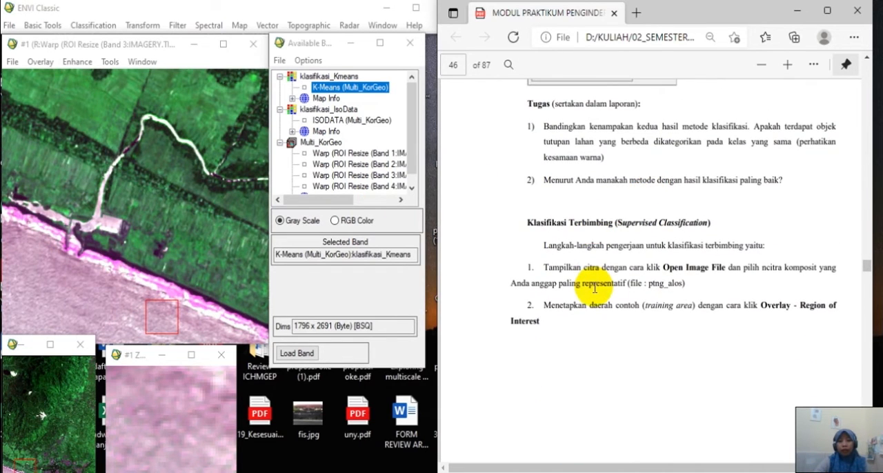
scroll(576, 293, down, 10)
scroll(580, 299, up, 4)
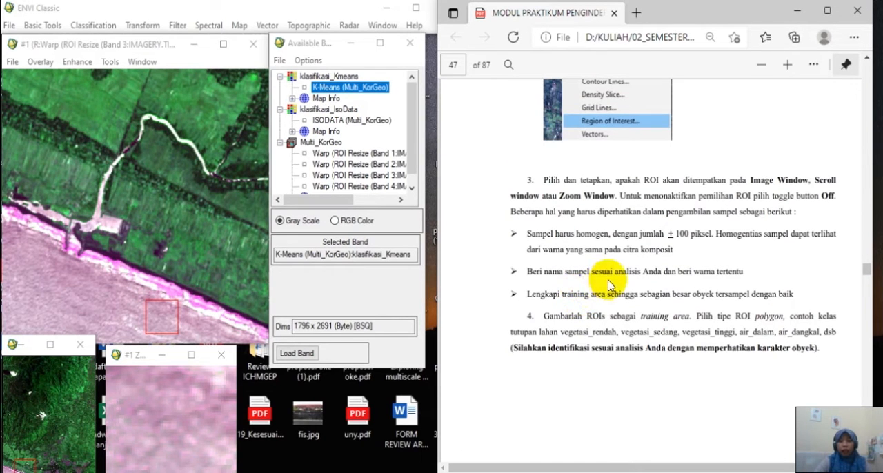
Enlarge the module page and widen its window to read the ROI sampling rules in steps 3 and 4.
click(787, 64)
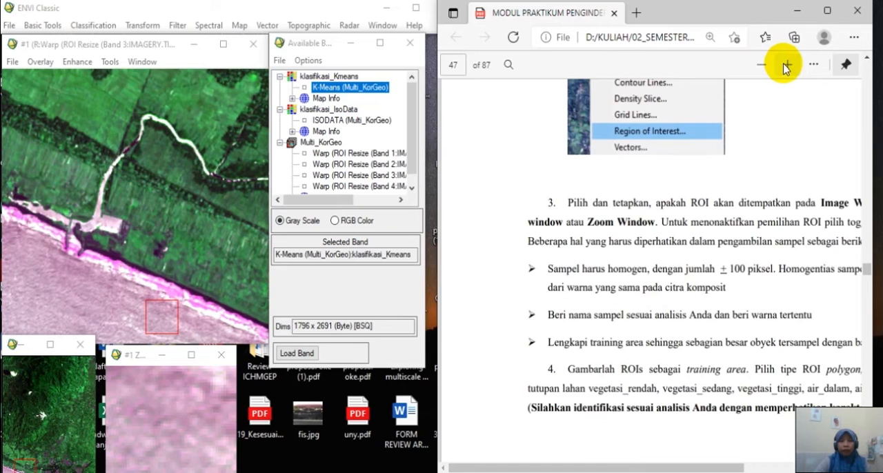
click(784, 65)
drag(725, 13, 658, 6)
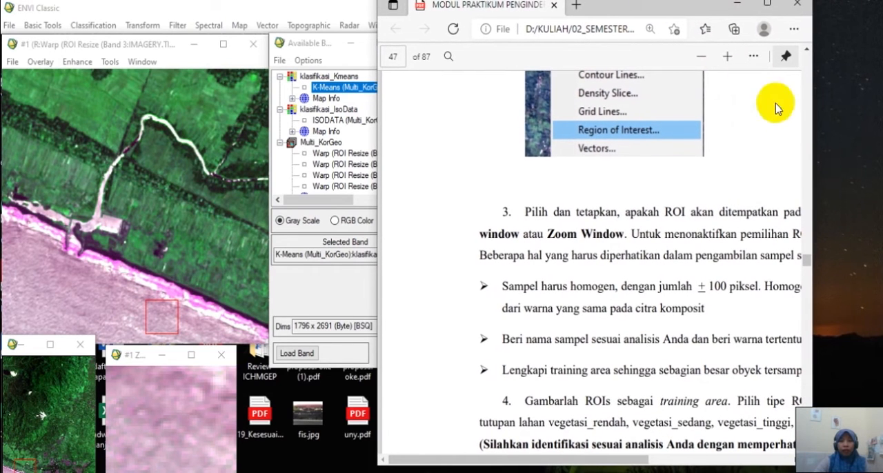
drag(814, 200, 882, 200)
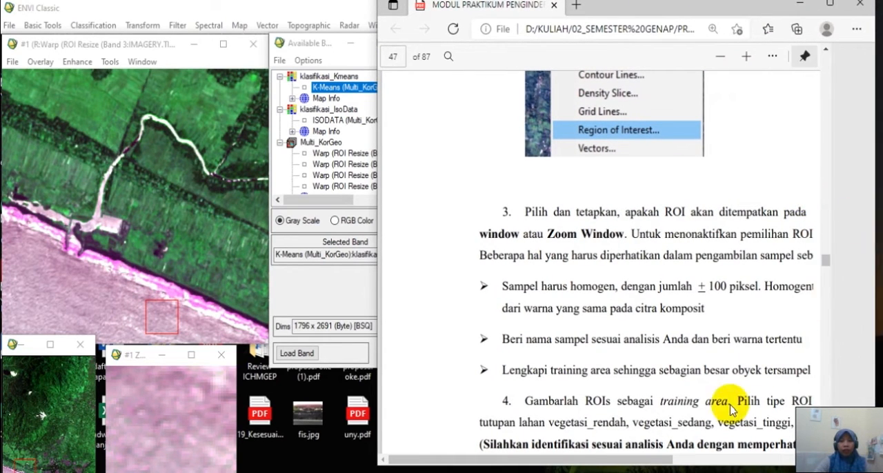
click(634, 458)
drag(638, 467, 667, 467)
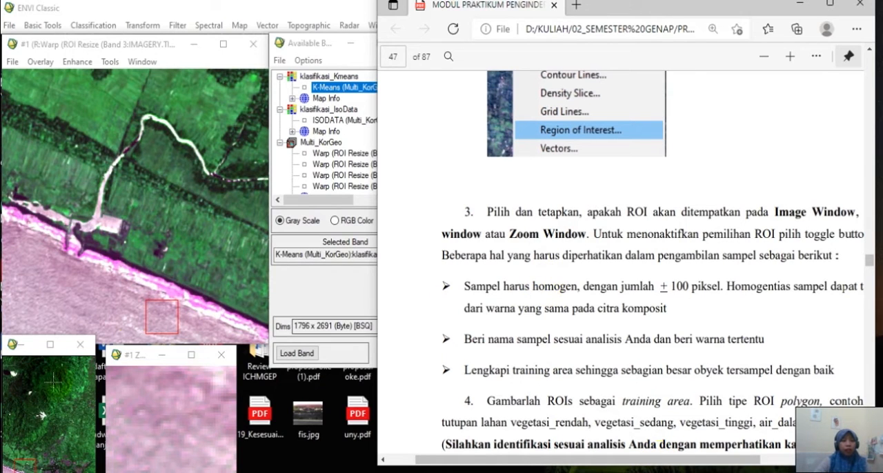
Examine the dark green vegetation and bright white areas of the composite image in the zoom view to compare colour homogeneity.
click(41, 402)
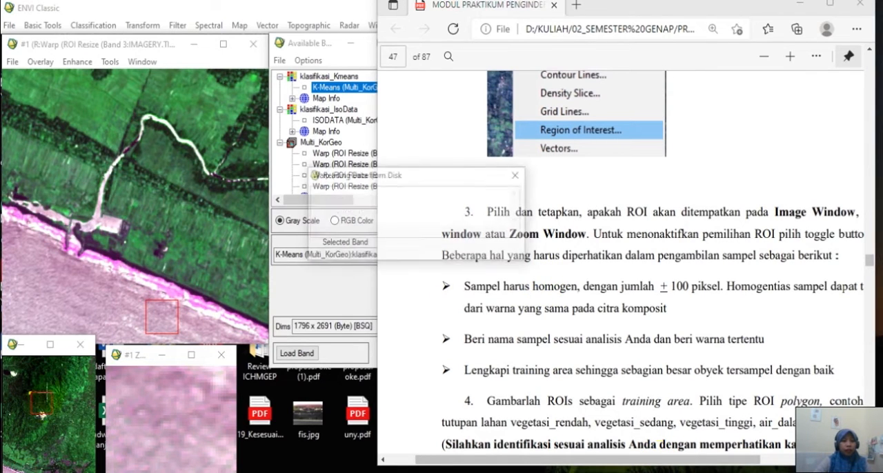
click(143, 166)
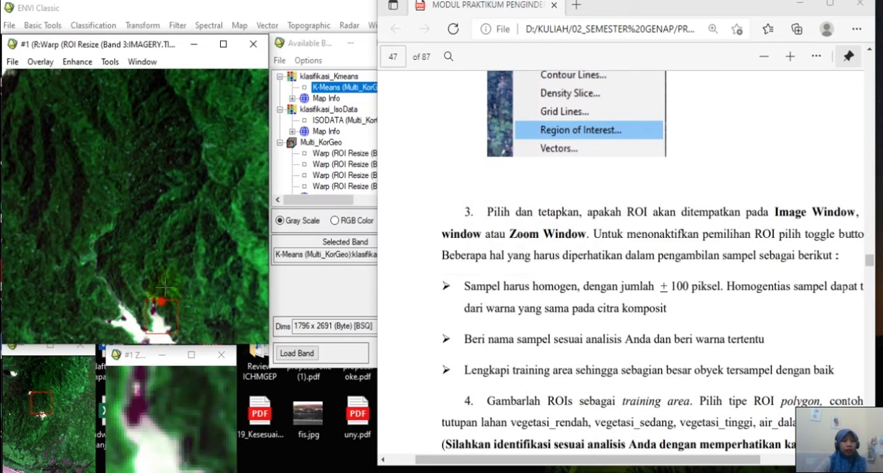
click(105, 154)
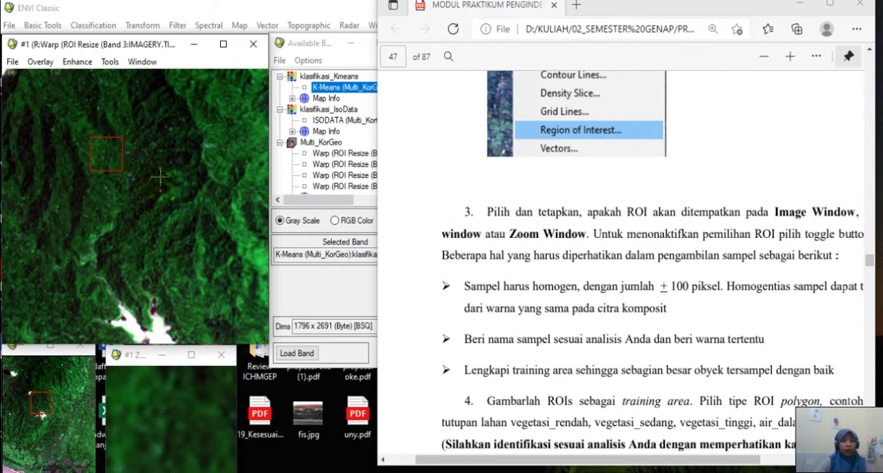
click(95, 140)
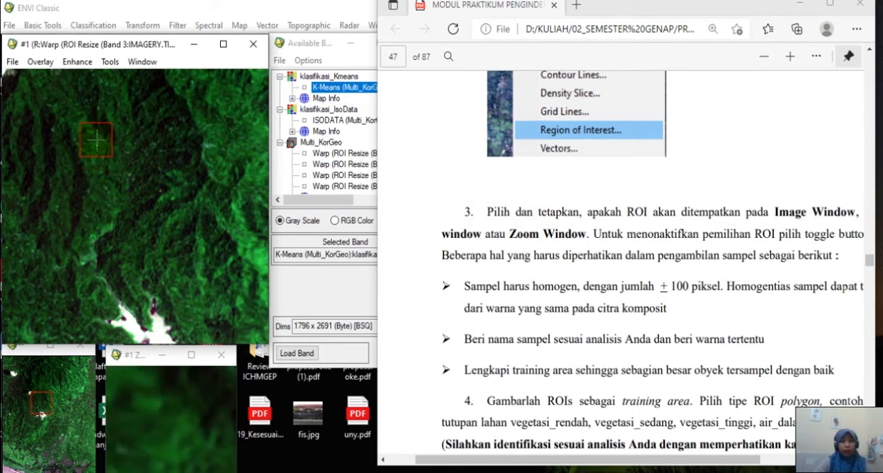
click(130, 360)
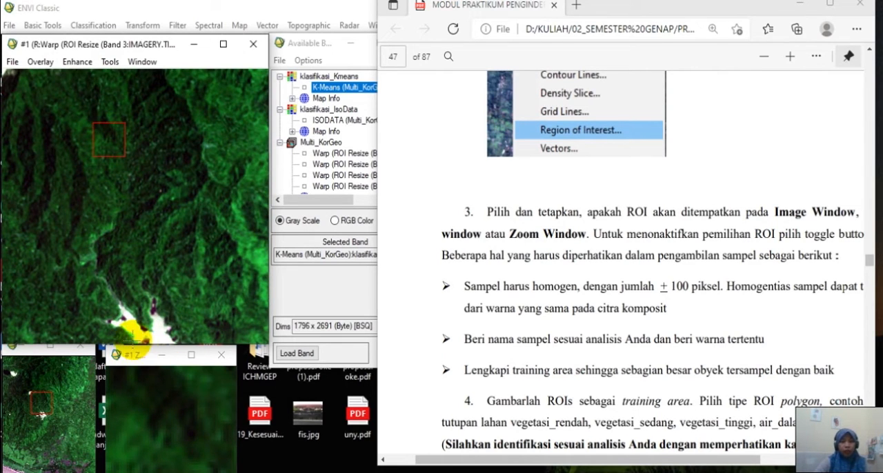
drag(135, 360, 127, 360)
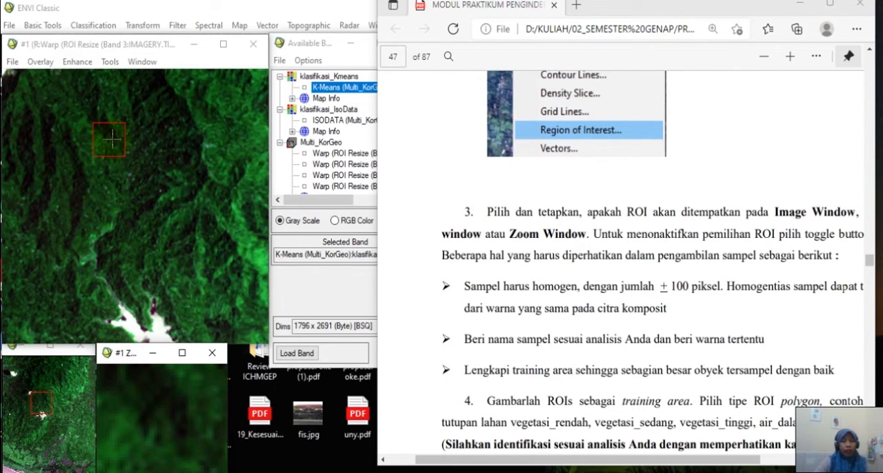
click(141, 311)
drag(142, 324, 143, 325)
click(158, 326)
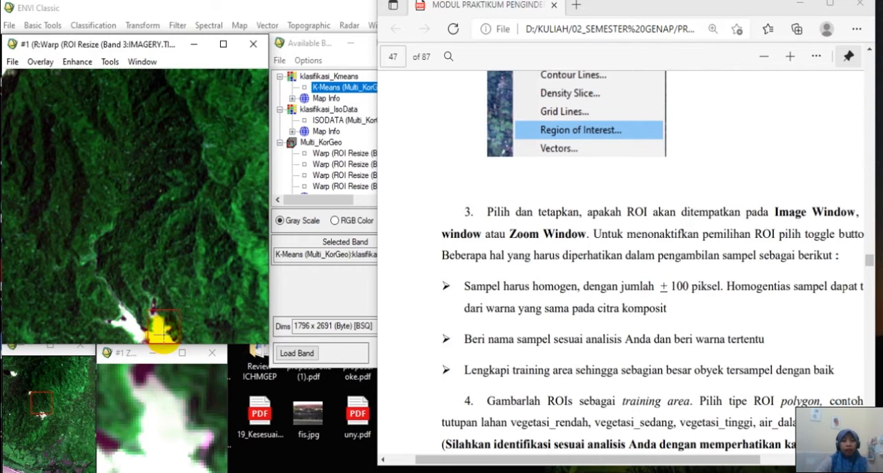
click(159, 334)
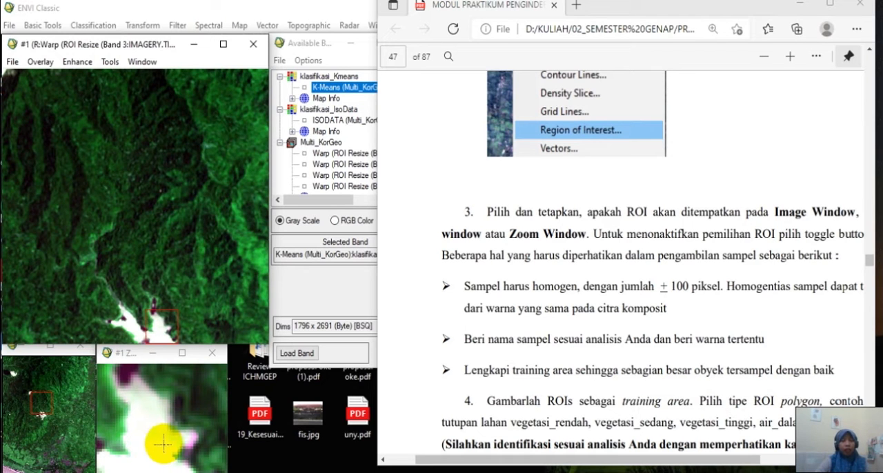
Put the module away and open the Region of Interest tool for display #1, placing it beside the image.
click(801, 6)
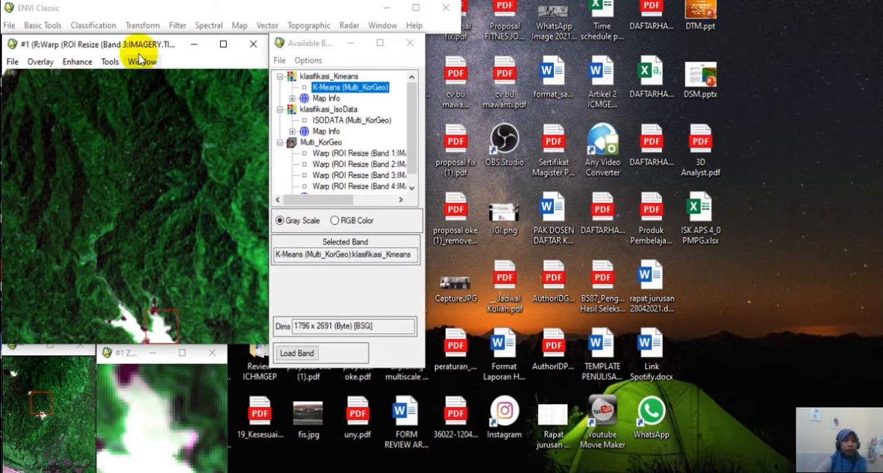
click(36, 62)
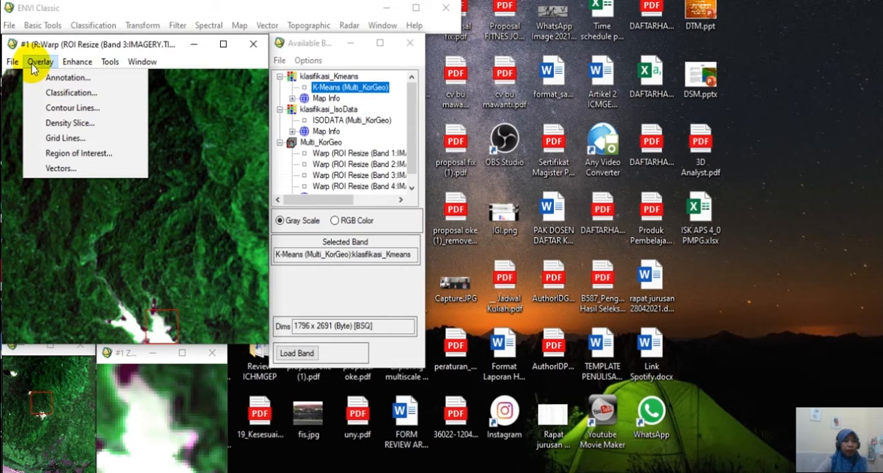
click(80, 153)
drag(376, 77, 335, 104)
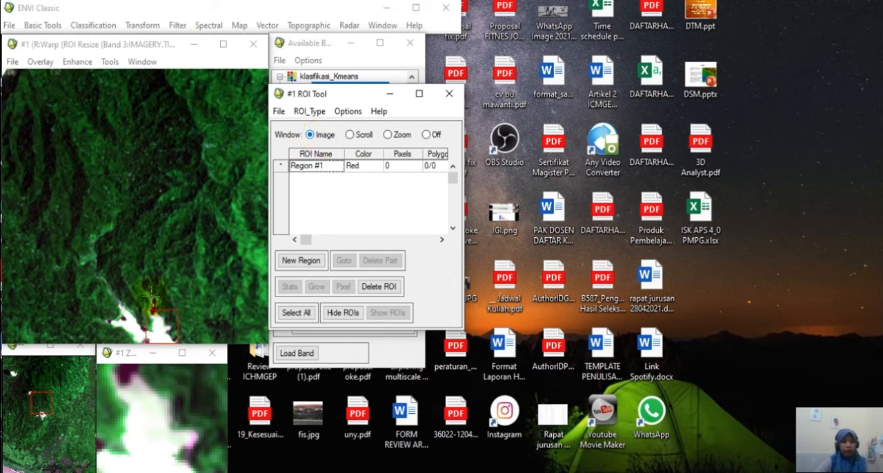
click(94, 49)
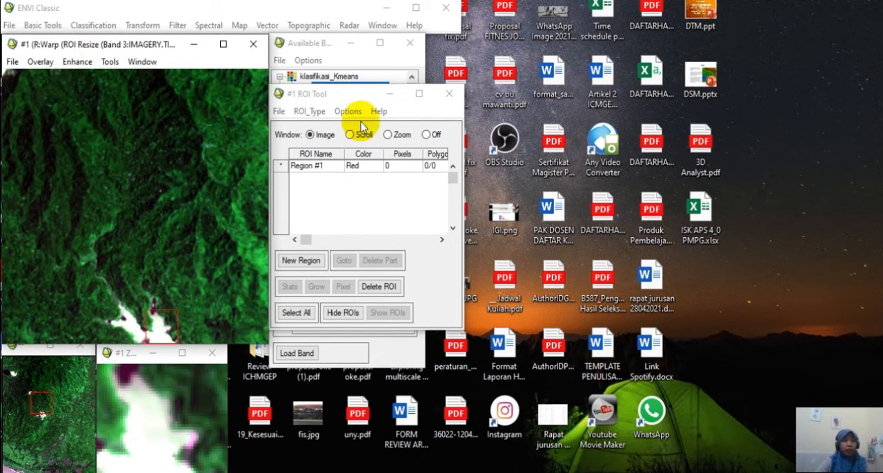
click(27, 350)
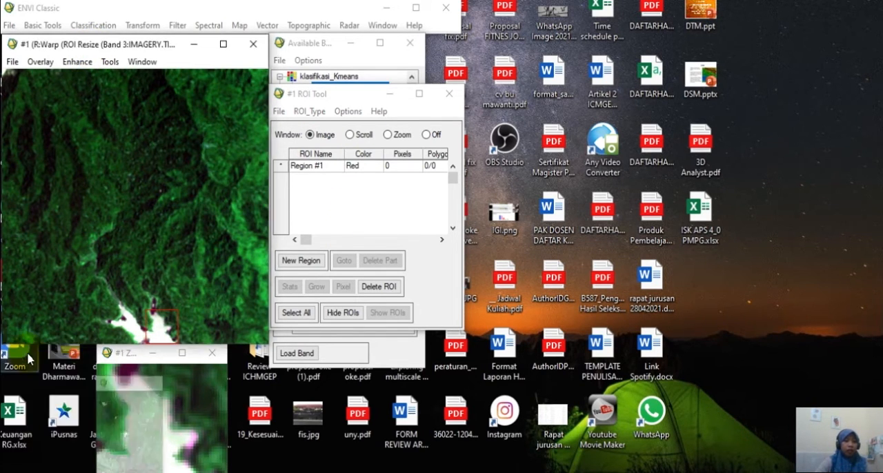
click(282, 472)
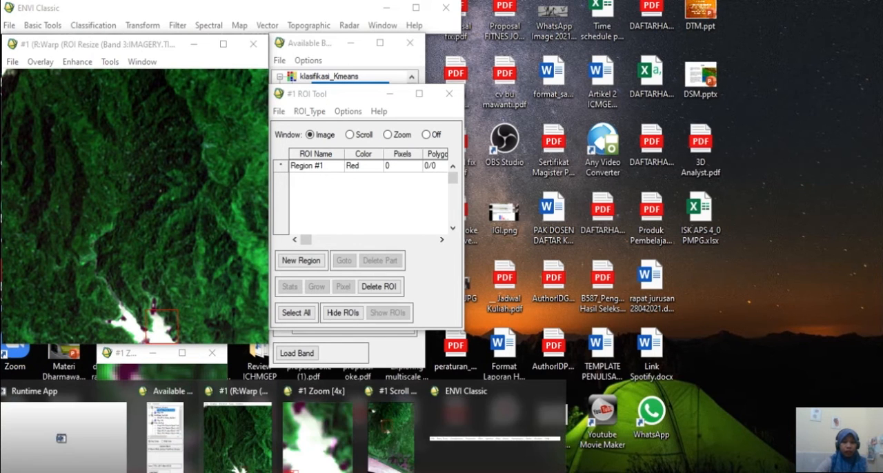
click(391, 424)
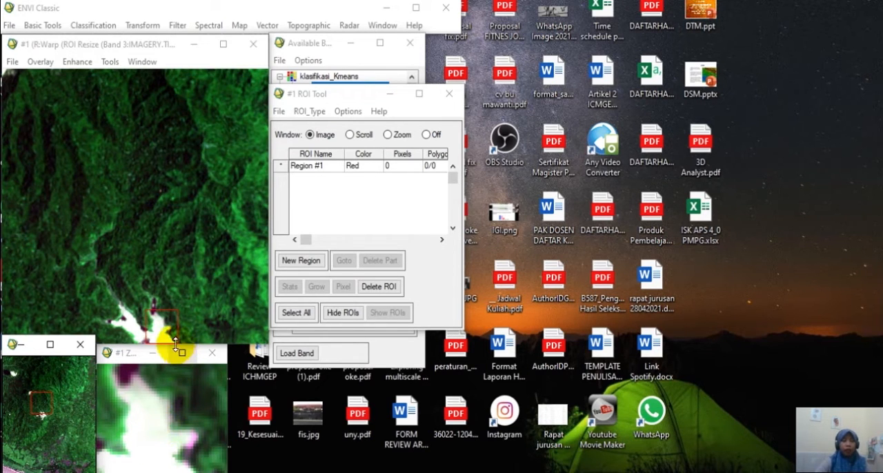
Set ROI drawing to the Zoom window and position the zoom area on homogeneous dark vegetation near the image's upper edge.
click(388, 134)
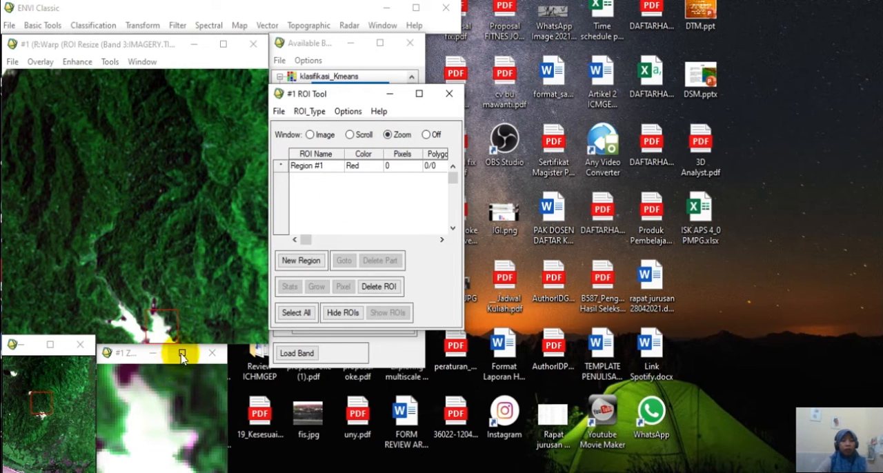
drag(166, 324, 103, 227)
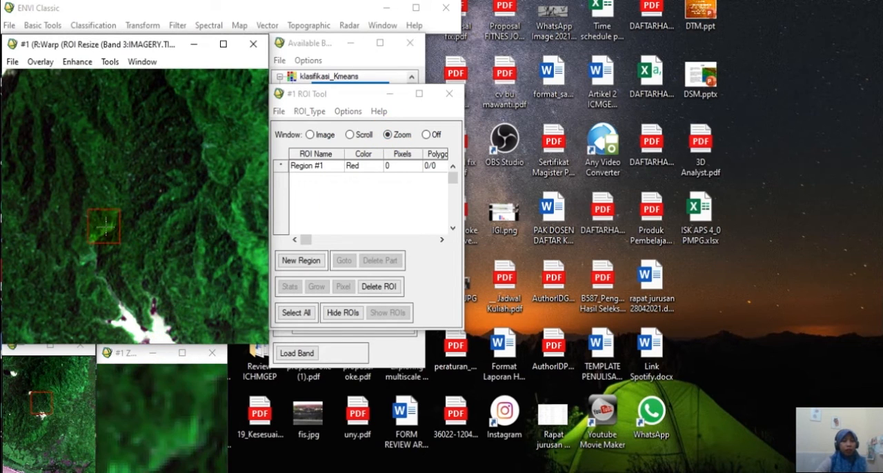
click(141, 183)
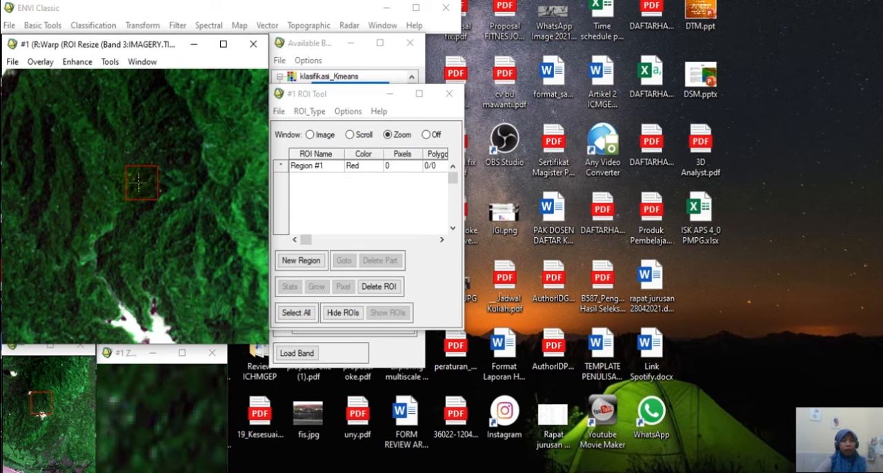
click(110, 165)
drag(108, 171, 119, 182)
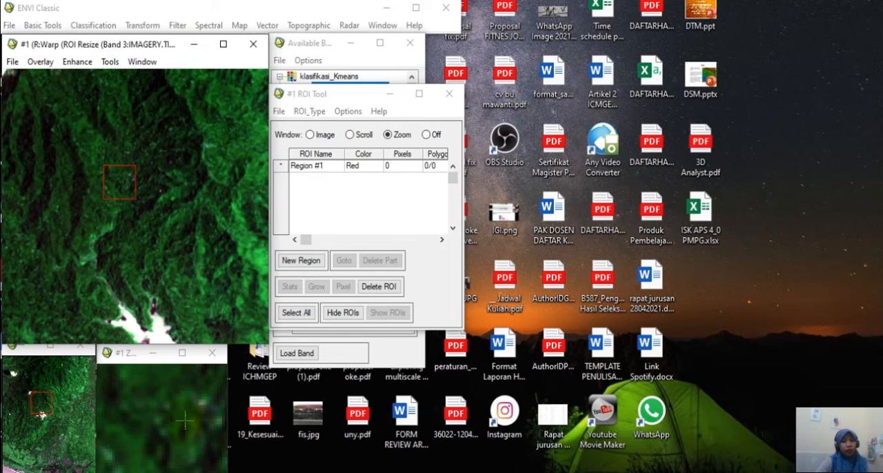
drag(120, 187, 66, 108)
click(82, 118)
click(67, 120)
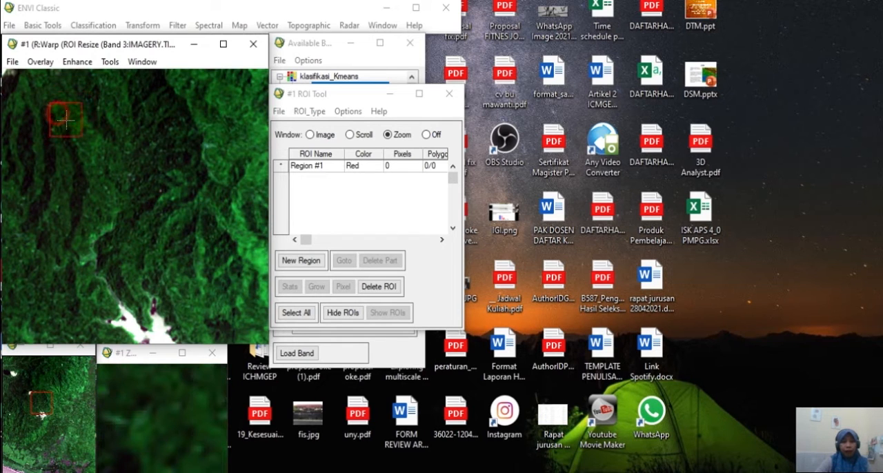
drag(66, 120, 72, 118)
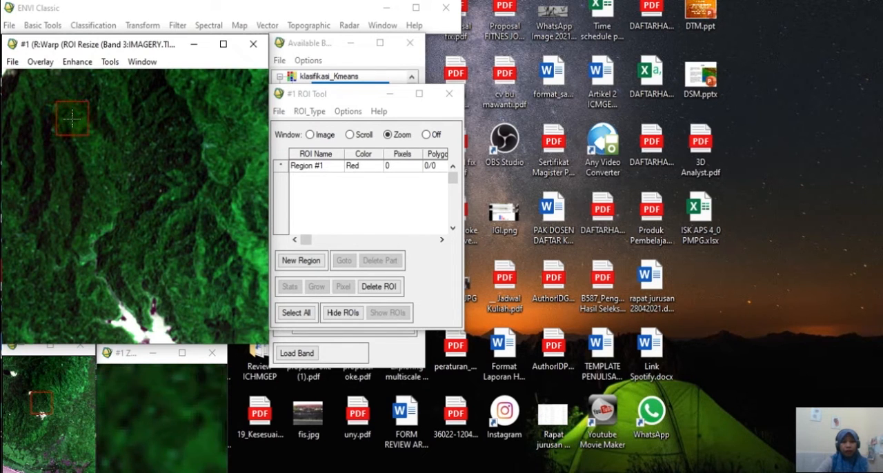
click(156, 103)
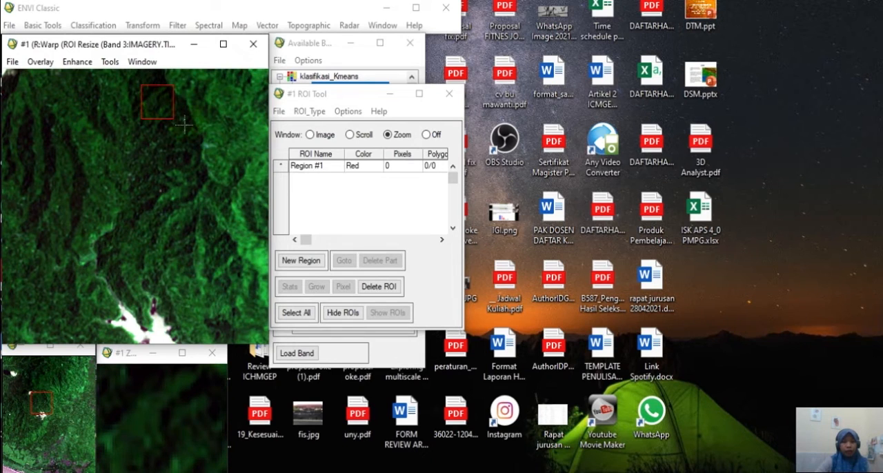
Rename the first ROI as vegetasi_rapat.
click(315, 166)
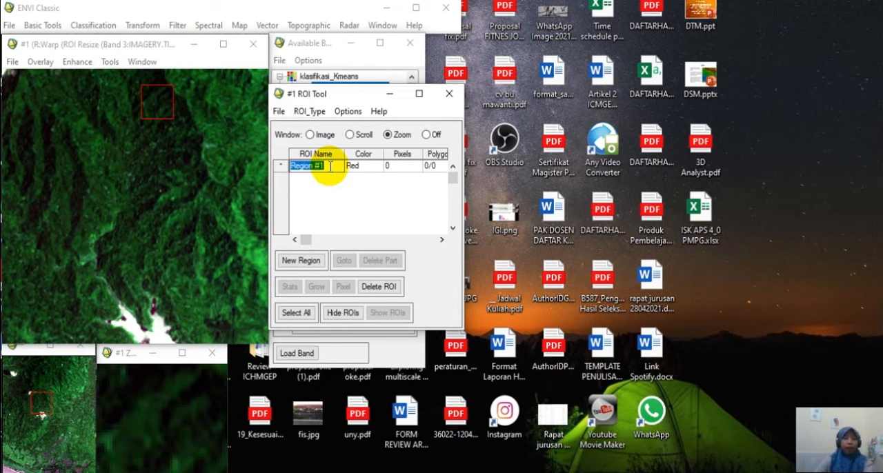
text(vegetasi_rapat)
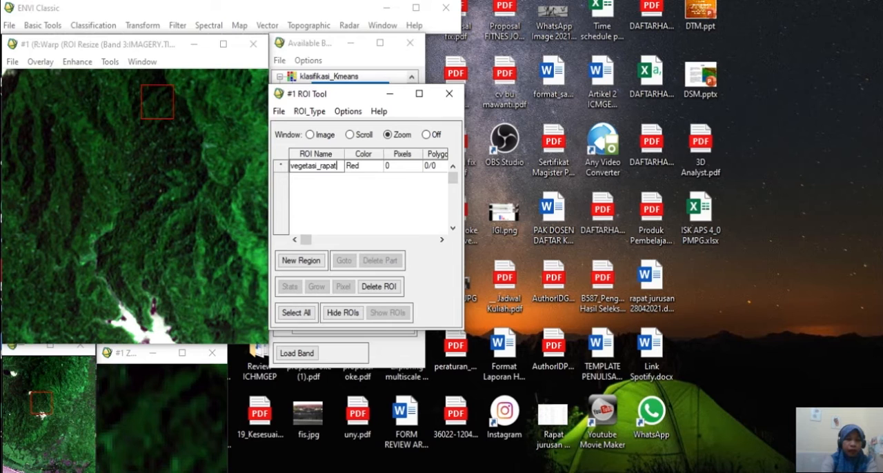
key(Return)
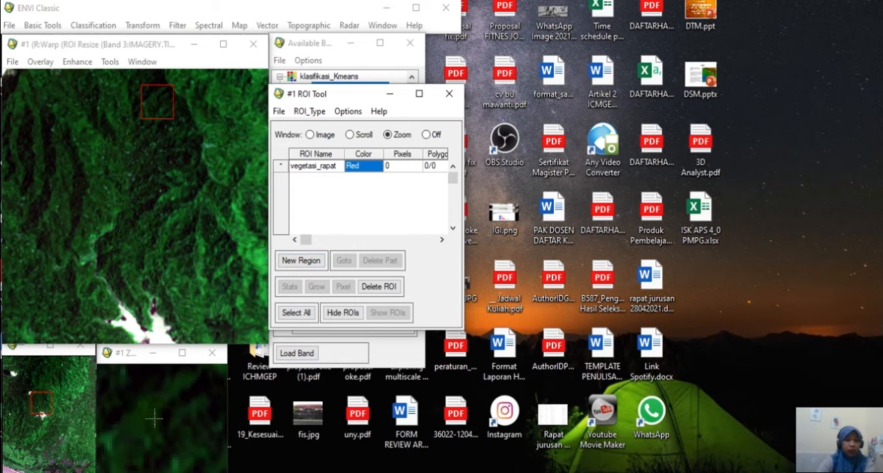
Draw a closed vegetasi_rapat polygon of about 161 pixels on the dark vegetation and widen the ROI tool to show the polygons column.
drag(341, 93, 506, 96)
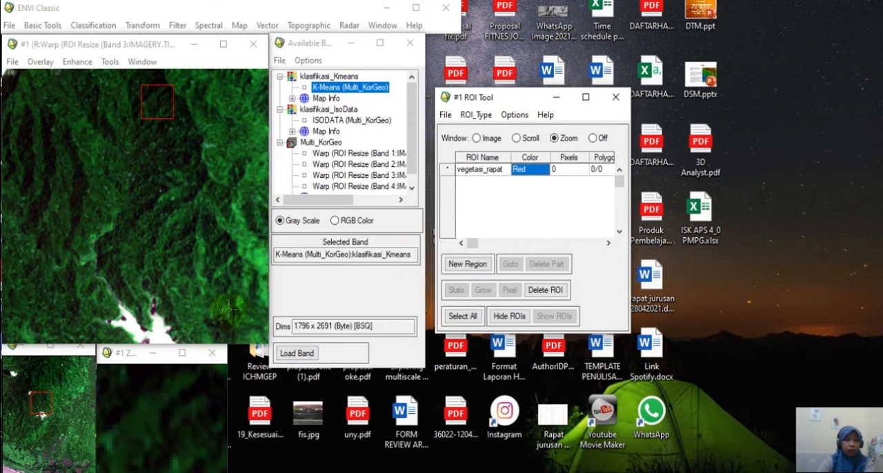
click(144, 406)
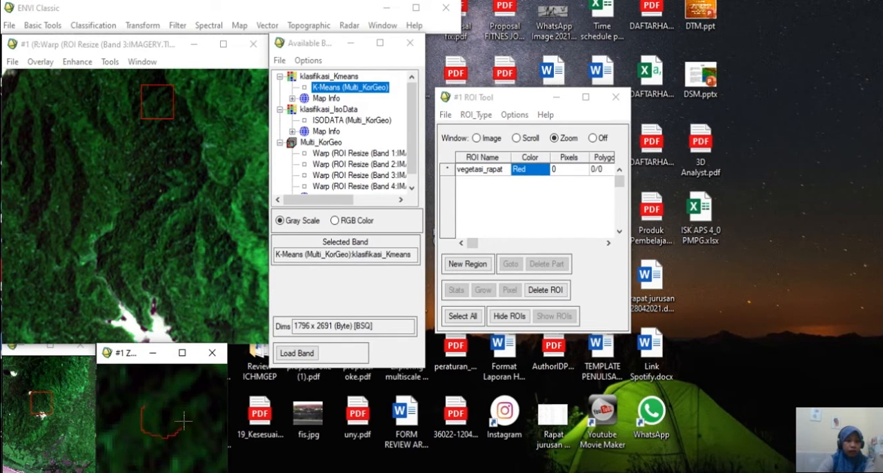
right_click(145, 408)
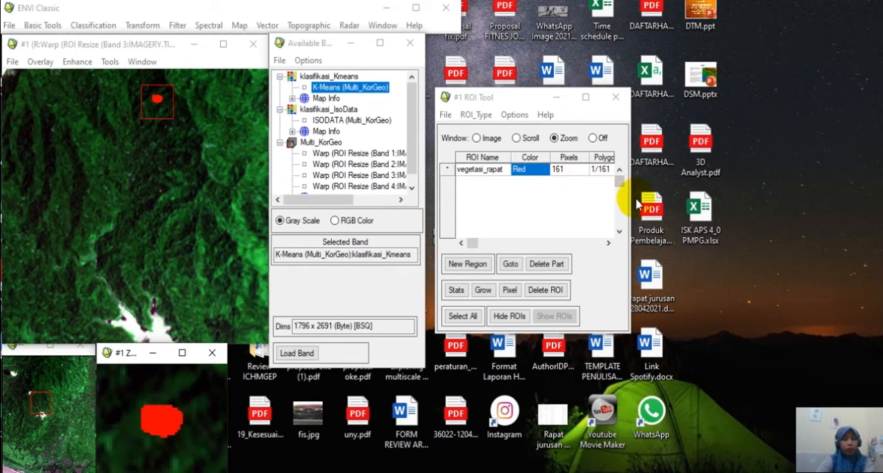
drag(632, 199, 645, 199)
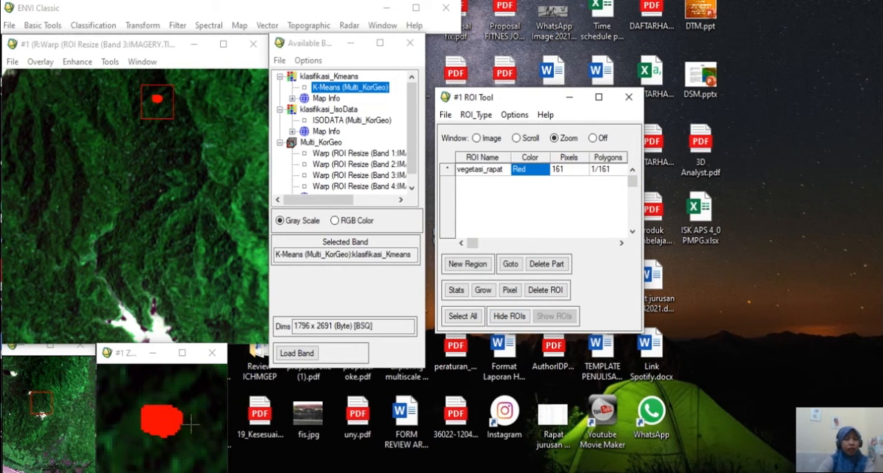
Draw a second closed vegetasi_rapat polygon of about 123 pixels on dark vegetation near the upper-left corner of the displayed image area.
click(66, 114)
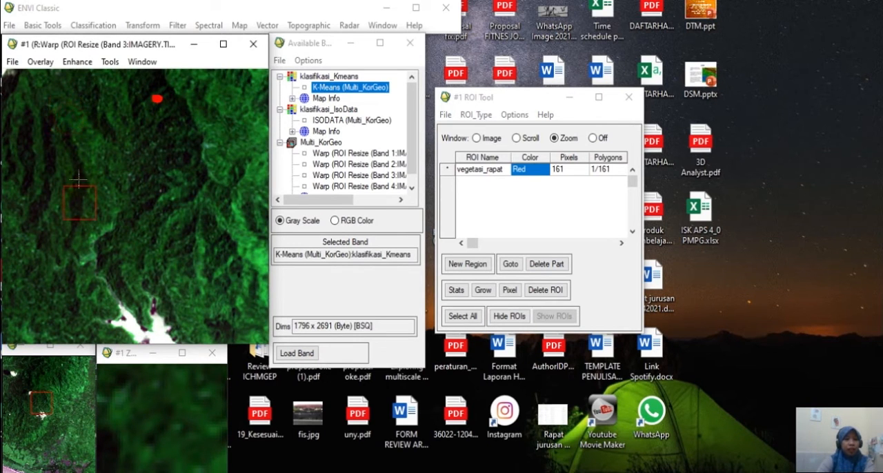
click(46, 100)
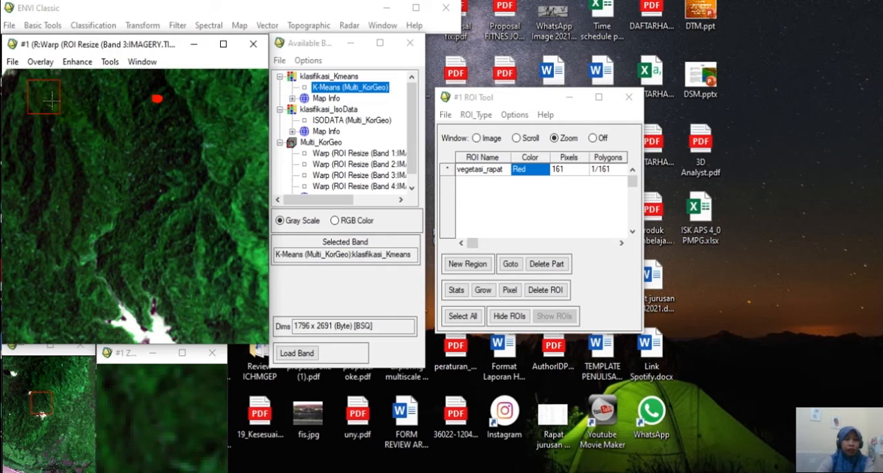
click(244, 93)
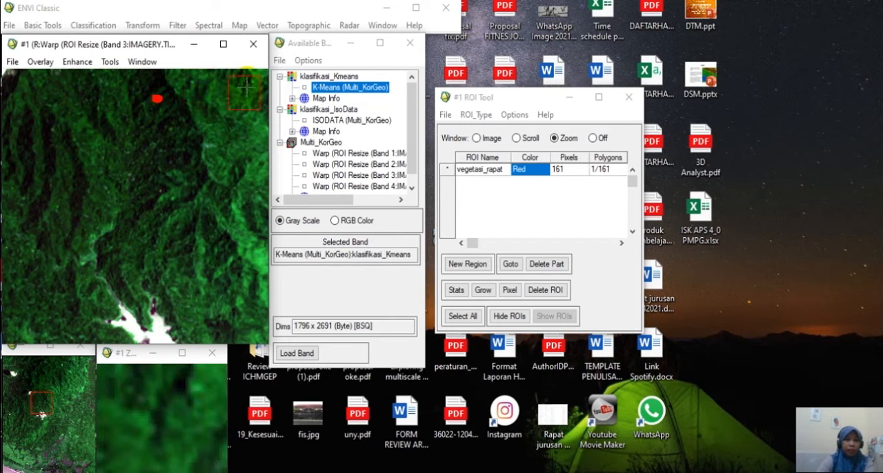
click(201, 86)
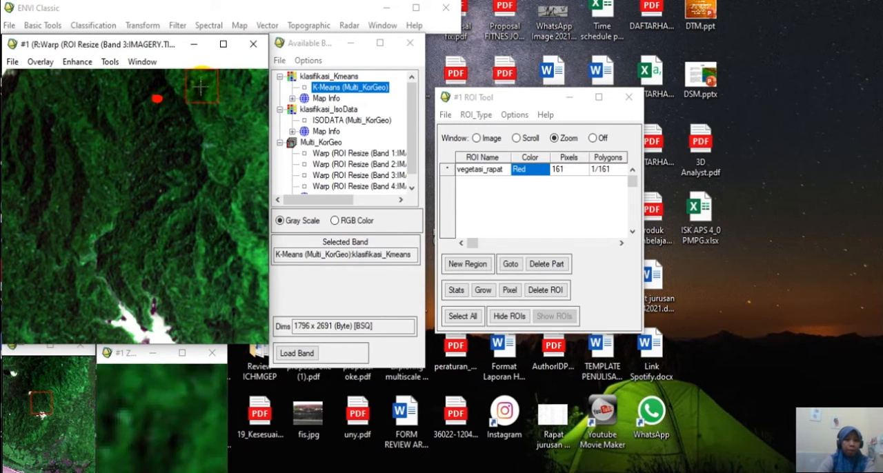
drag(94, 87, 23, 95)
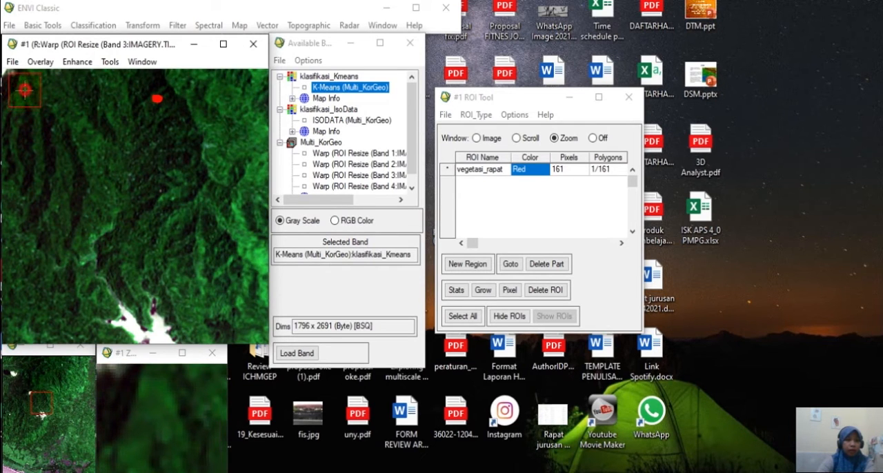
drag(25, 89, 27, 91)
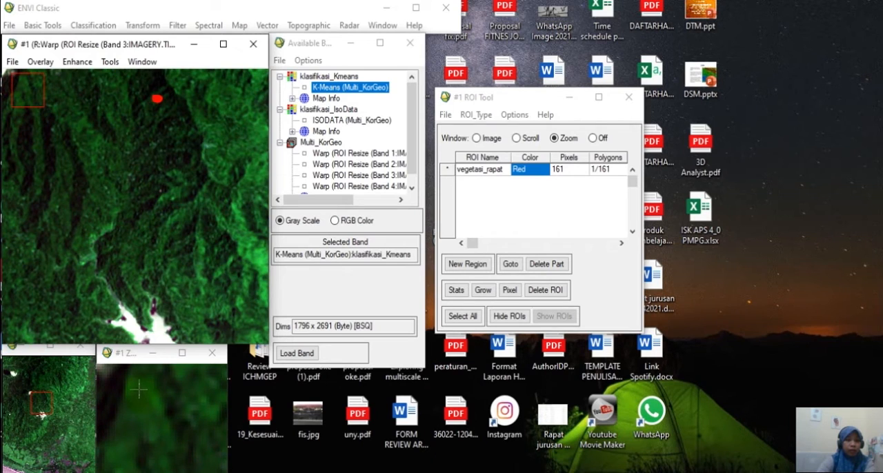
drag(133, 388, 131, 397)
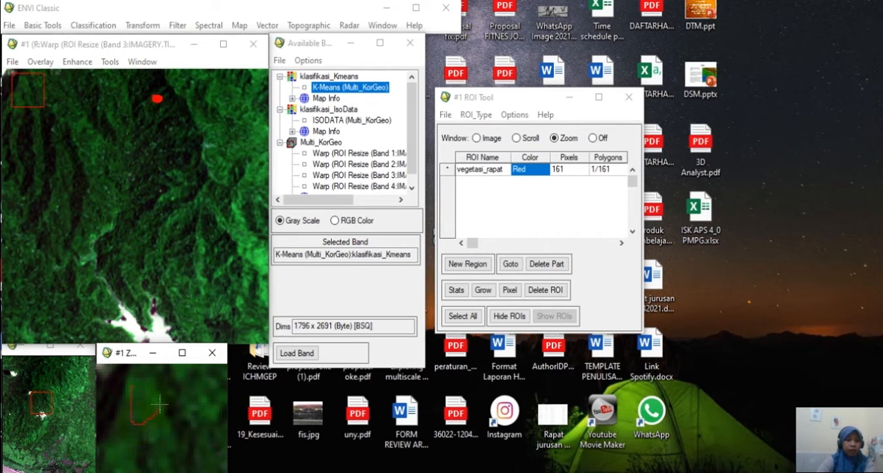
right_click(132, 390)
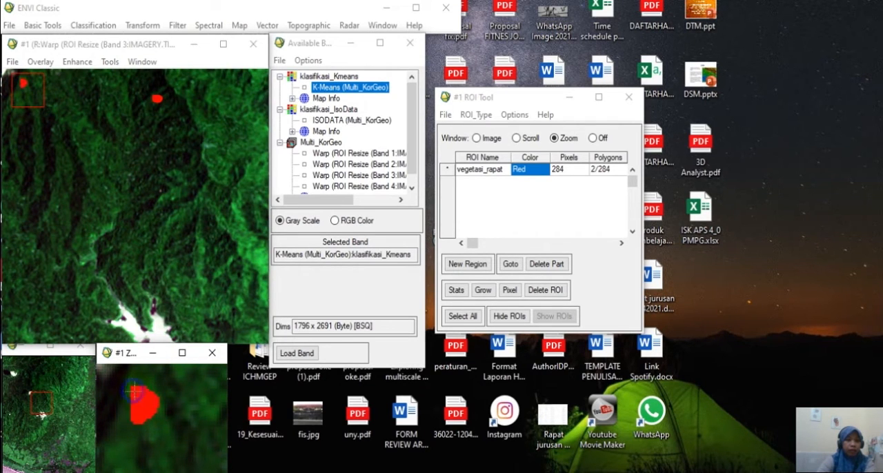
Add a second region of interest for the sea along the scene's southern edge and name it tubuh_air.
click(466, 268)
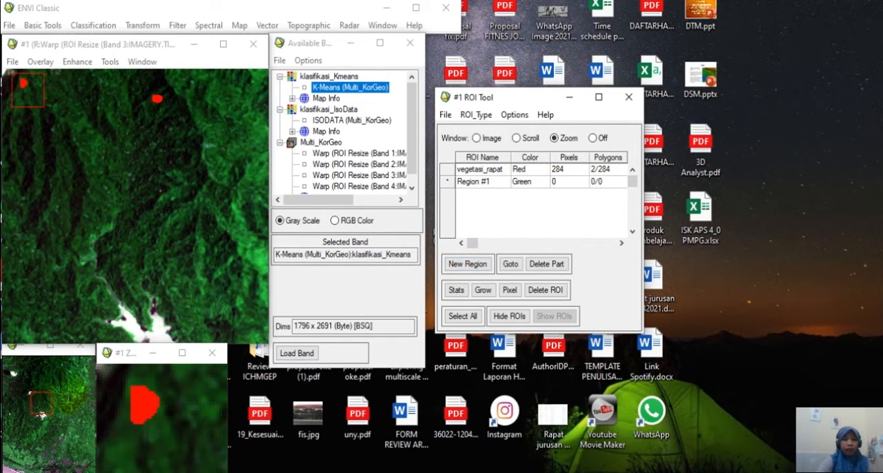
click(490, 186)
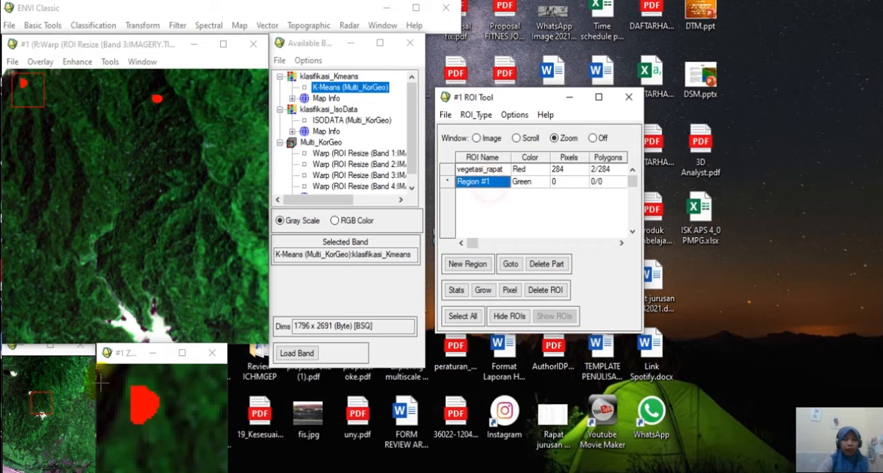
click(39, 406)
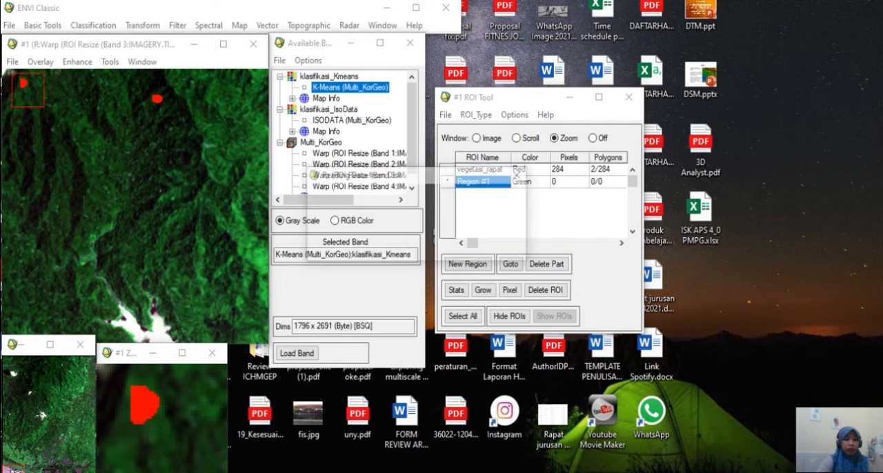
click(483, 181)
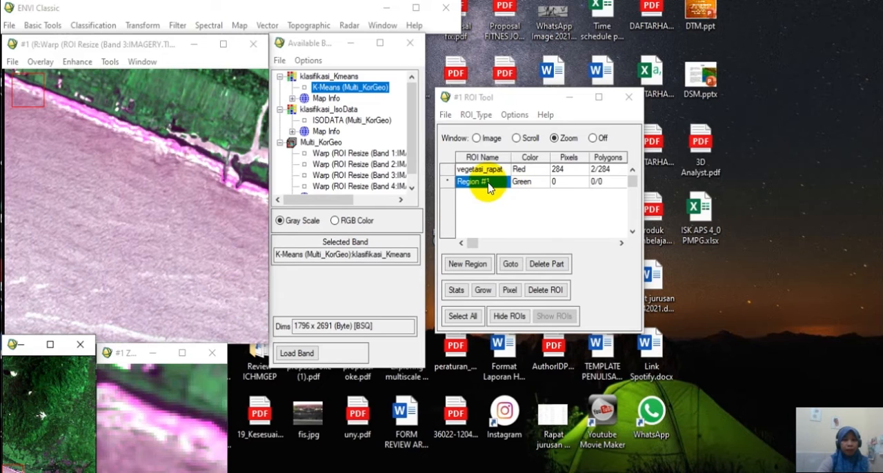
text(tubuh_air)
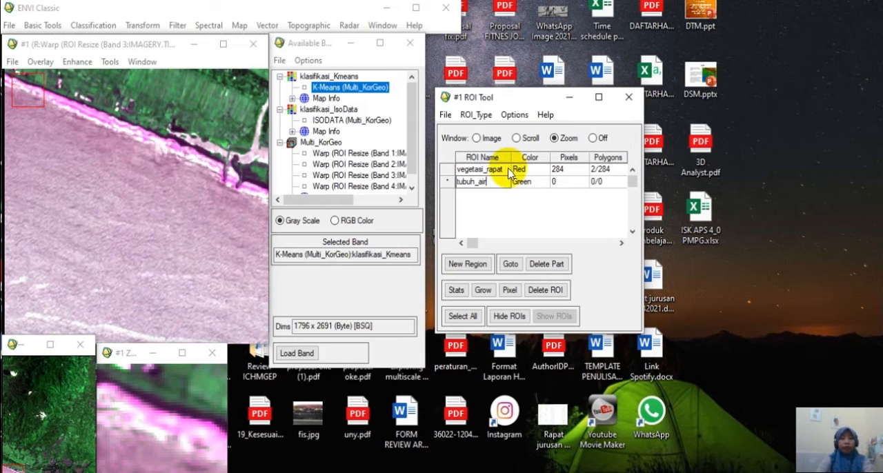
key(Return)
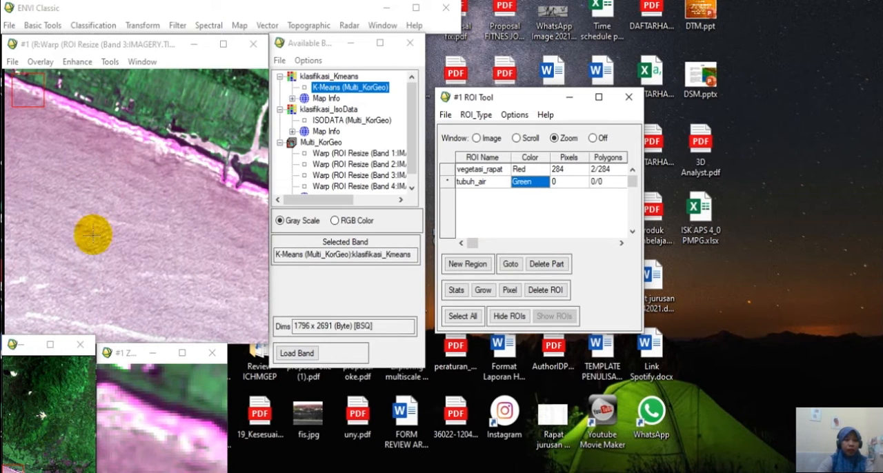
Draw a closed tubuh_air polygon of about 92 pixels on the open sea, well away from the coastline.
click(73, 183)
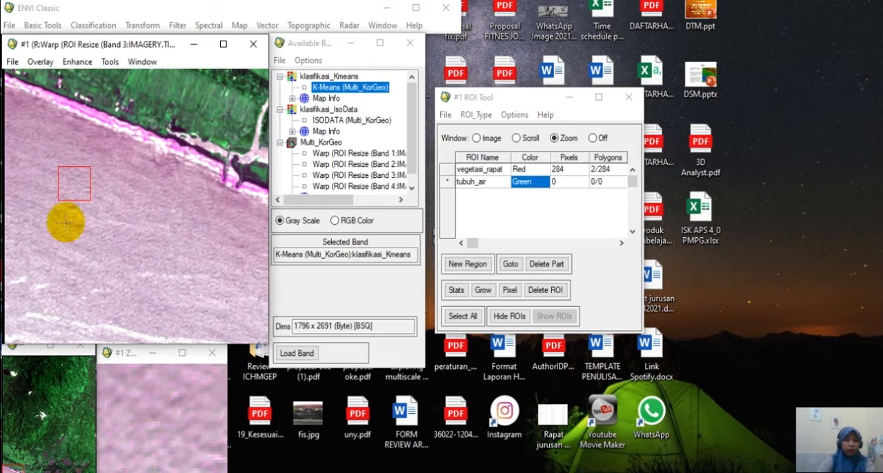
drag(67, 183, 41, 291)
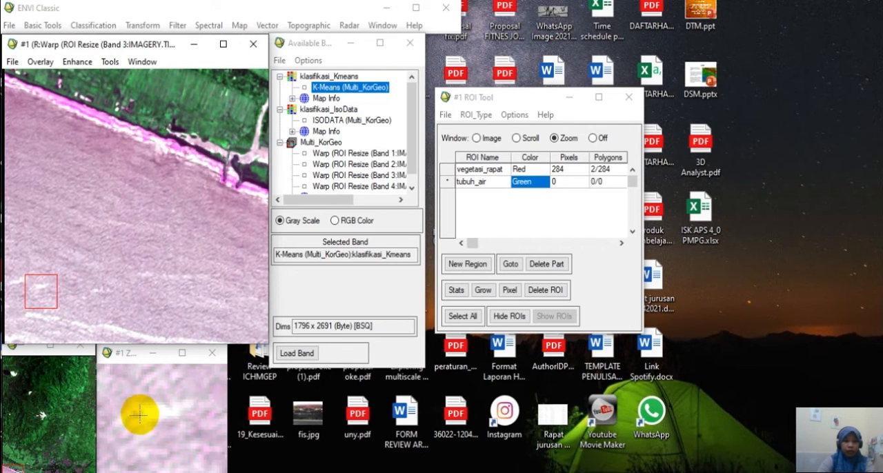
drag(60, 306, 99, 306)
mouse_move(142, 410)
mouse_down()
mouse_move(158, 429)
mouse_move(169, 418)
mouse_move(144, 412)
mouse_up()
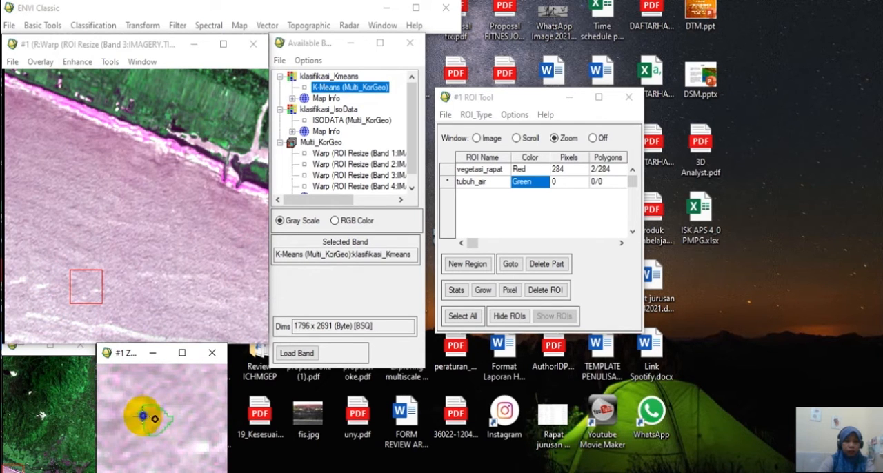
right_click(143, 416)
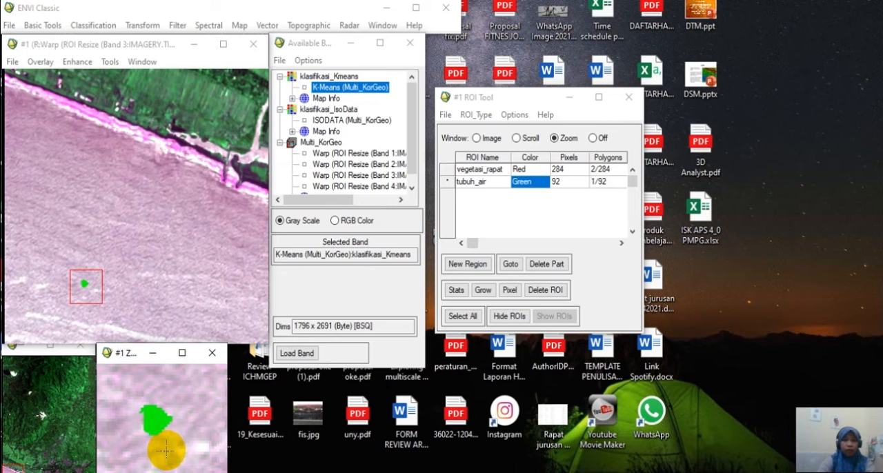
Draw a second closed tubuh_air polygon of about 114 pixels on the sea, northwest of the first one.
drag(79, 286, 34, 209)
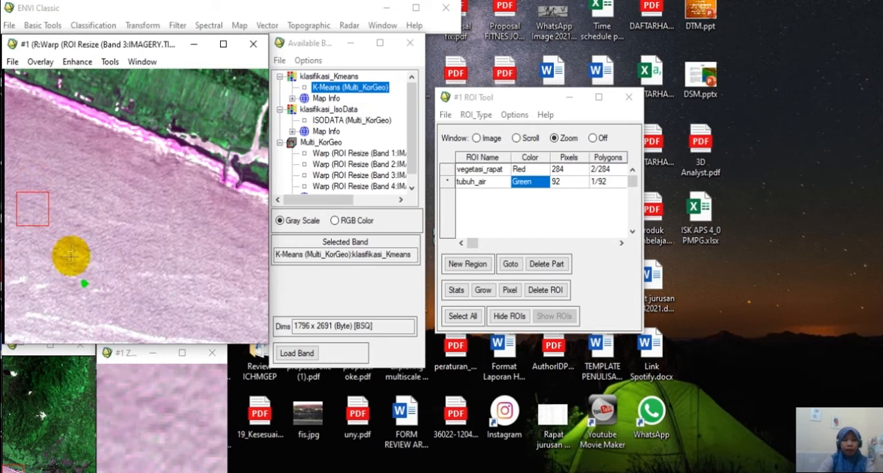
click(144, 404)
mouse_move(167, 425)
mouse_down()
mouse_move(160, 400)
mouse_move(148, 404)
mouse_up()
right_click(154, 406)
right_click(154, 406)
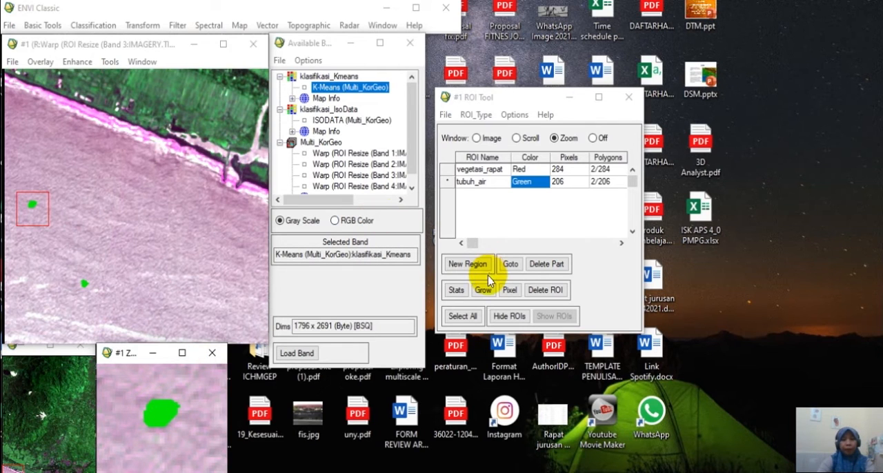
Add a third region to the ROI list.
click(470, 265)
click(483, 194)
click(46, 413)
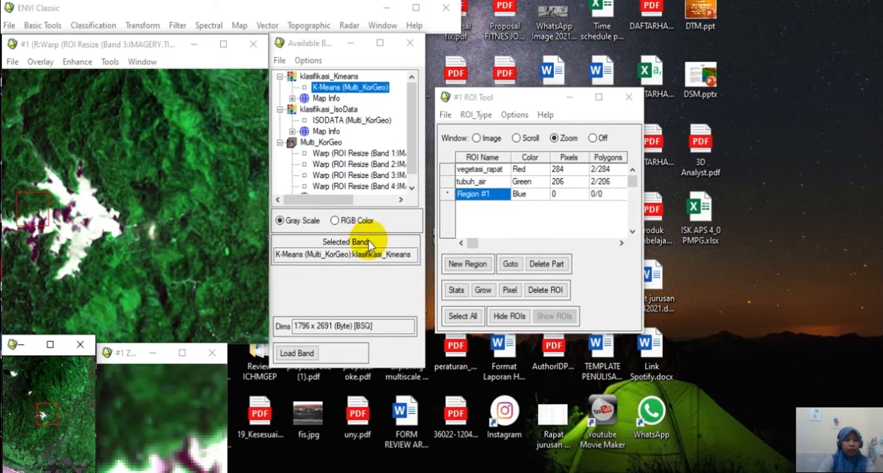
Reactivate the tubuh_air ROI and draw a third closed polygon of about 73 pixels inside the large branching white area.
click(446, 181)
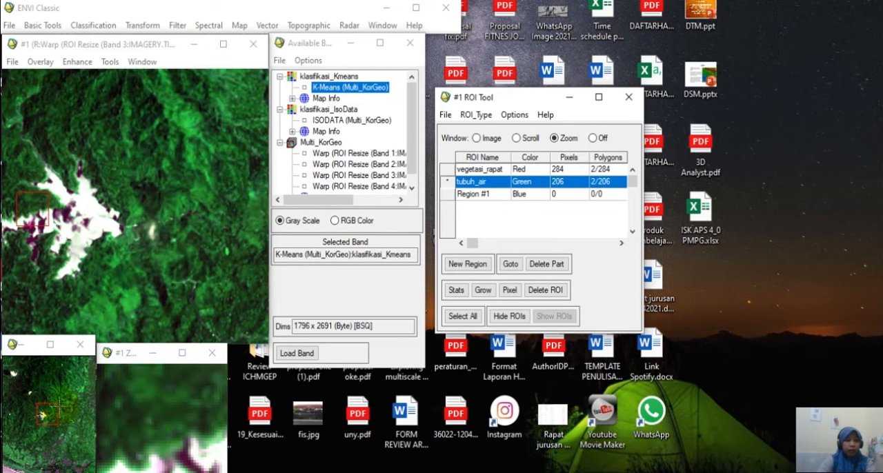
click(86, 224)
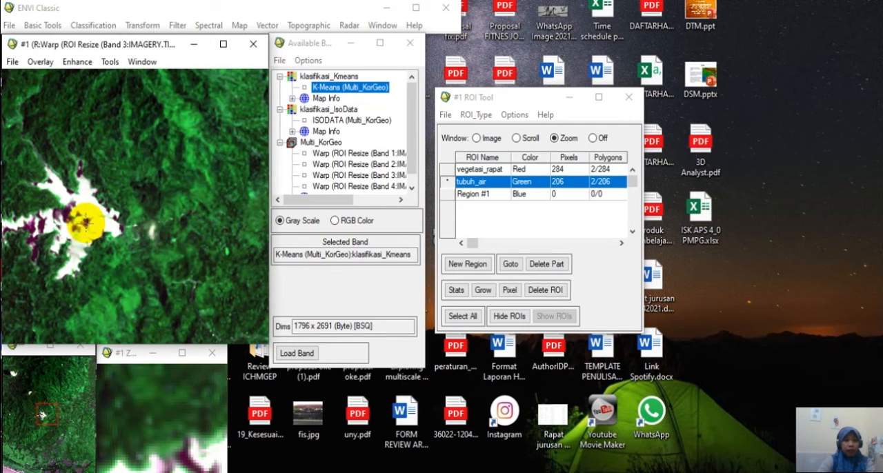
click(90, 222)
click(88, 219)
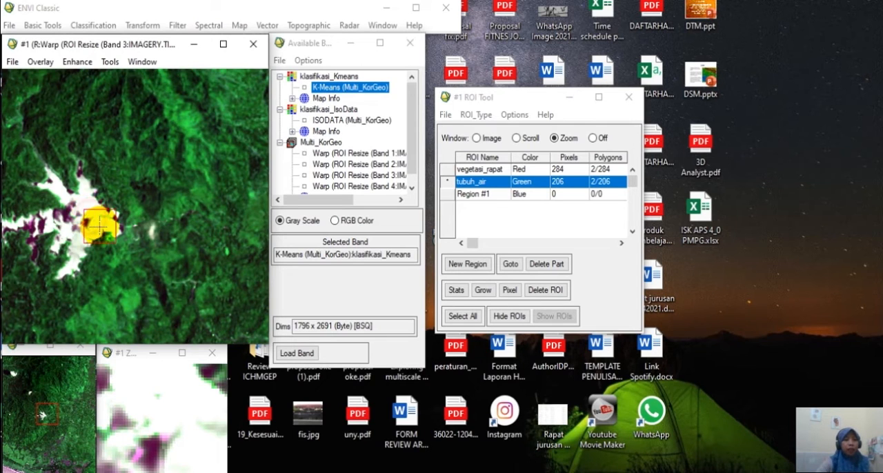
click(97, 227)
click(95, 227)
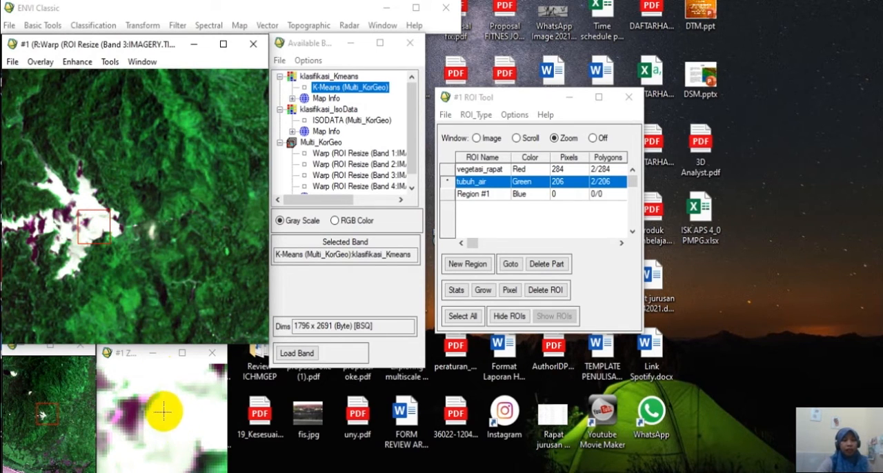
drag(86, 222, 82, 207)
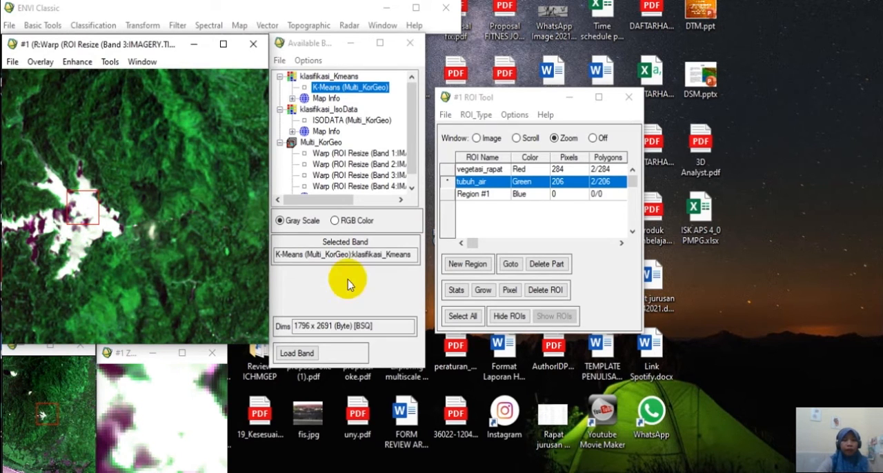
mouse_move(159, 403)
mouse_down()
mouse_move(178, 417)
mouse_move(168, 403)
mouse_move(158, 409)
mouse_up()
right_click(157, 407)
right_click(158, 405)
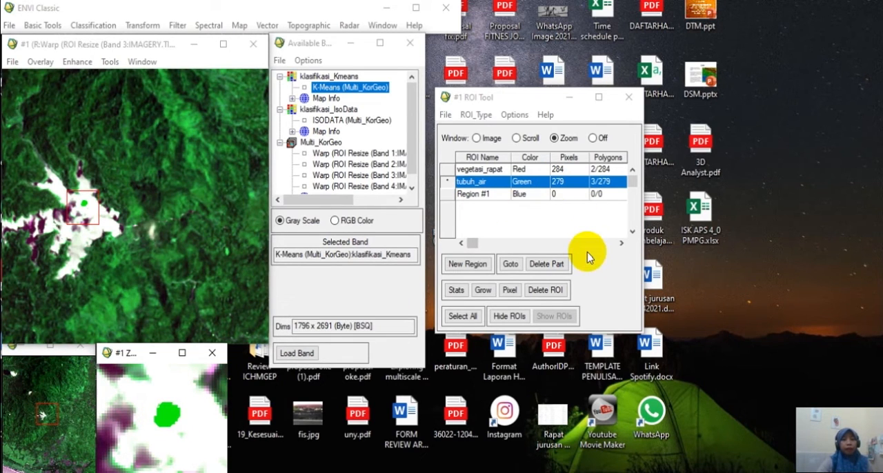
Make the third region active and rename it awan for the bright cloud patches in the image's northwest.
click(483, 194)
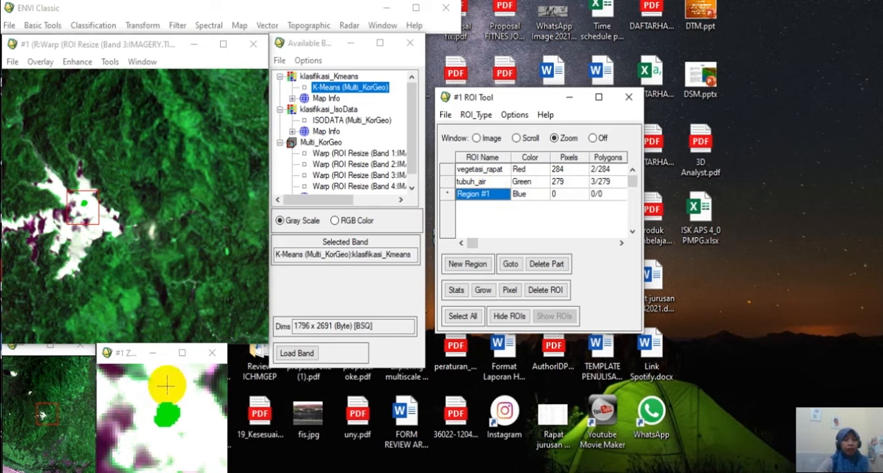
click(15, 372)
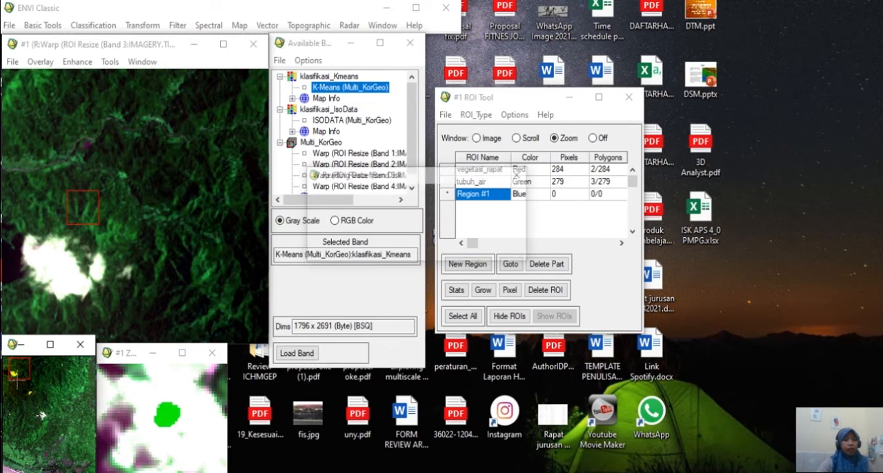
click(13, 380)
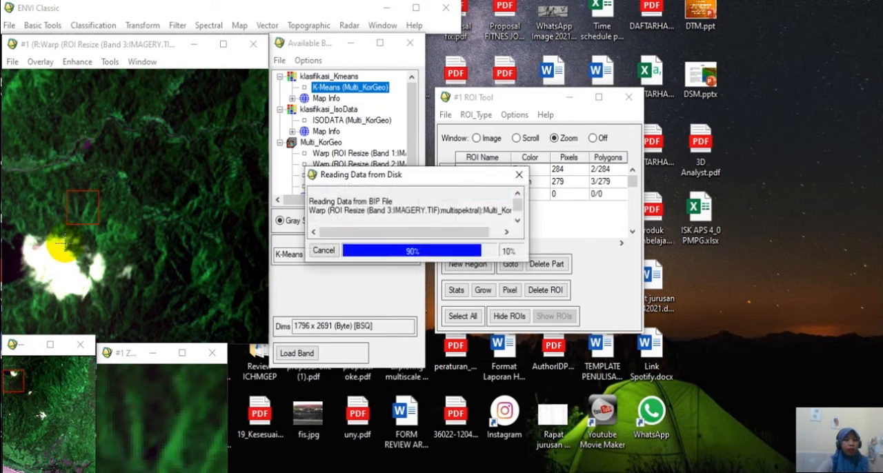
drag(81, 212, 135, 118)
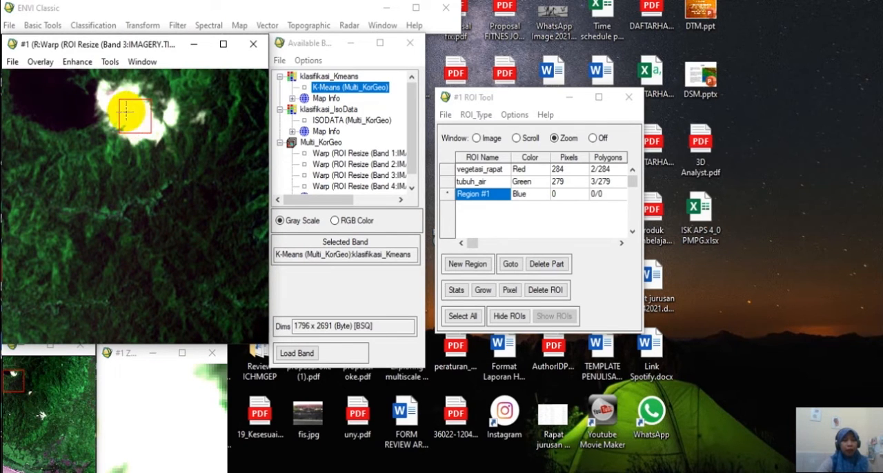
drag(132, 108, 118, 86)
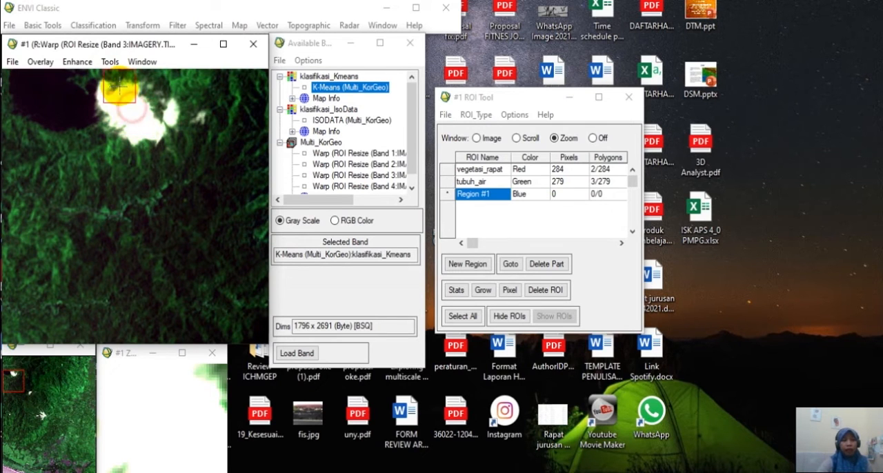
click(42, 414)
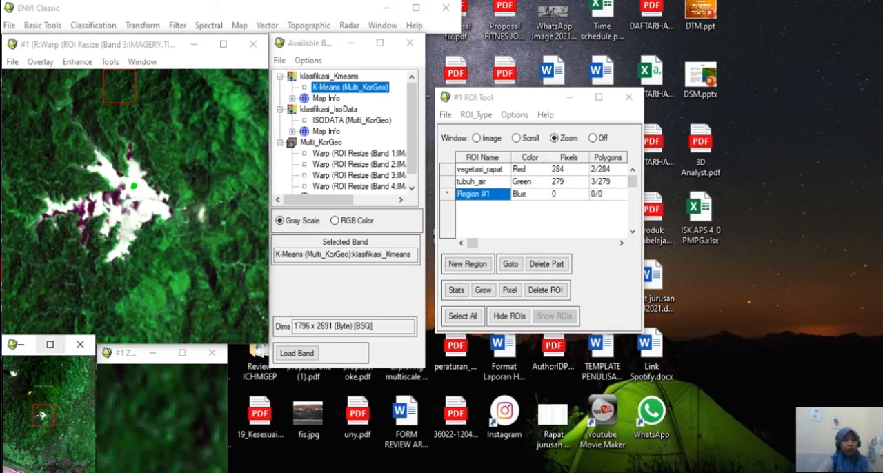
drag(41, 414, 28, 390)
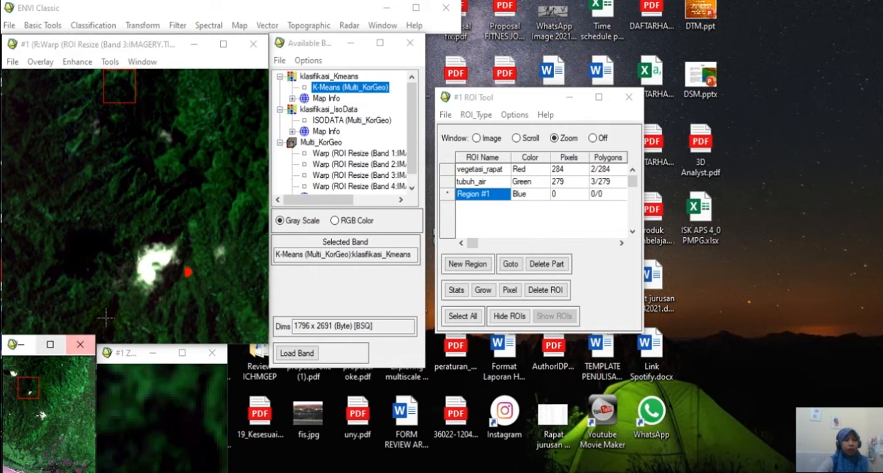
drag(25, 378, 10, 363)
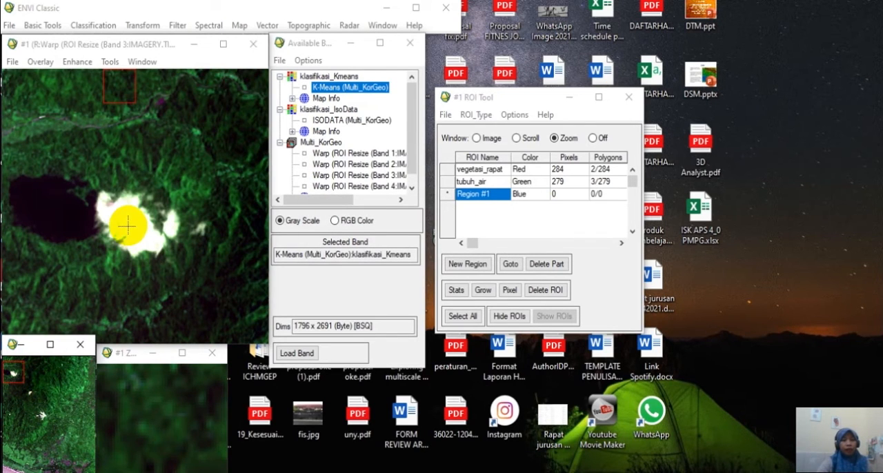
click(505, 197)
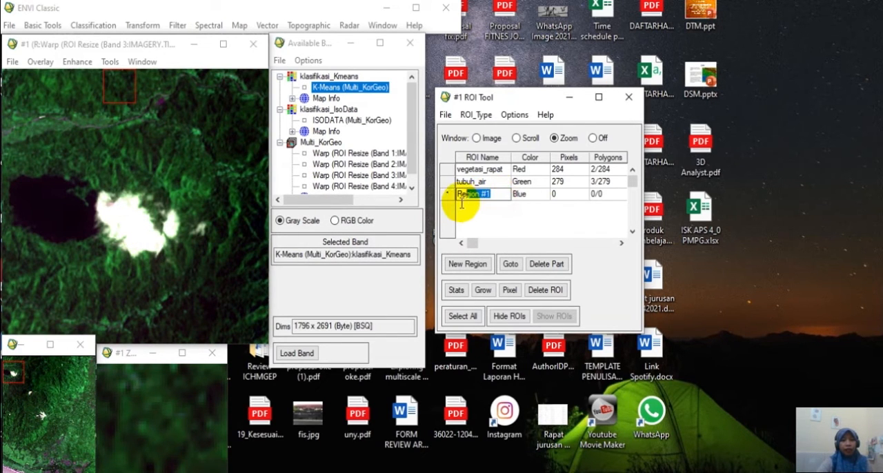
text(awan)
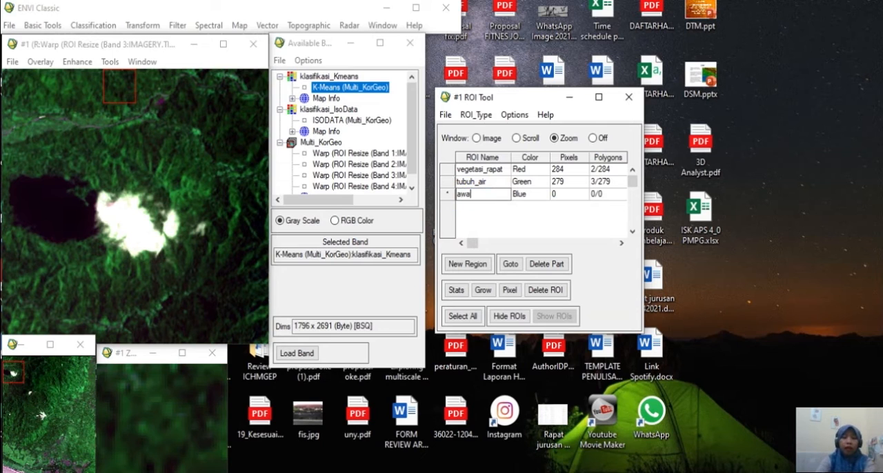
key(Tab)
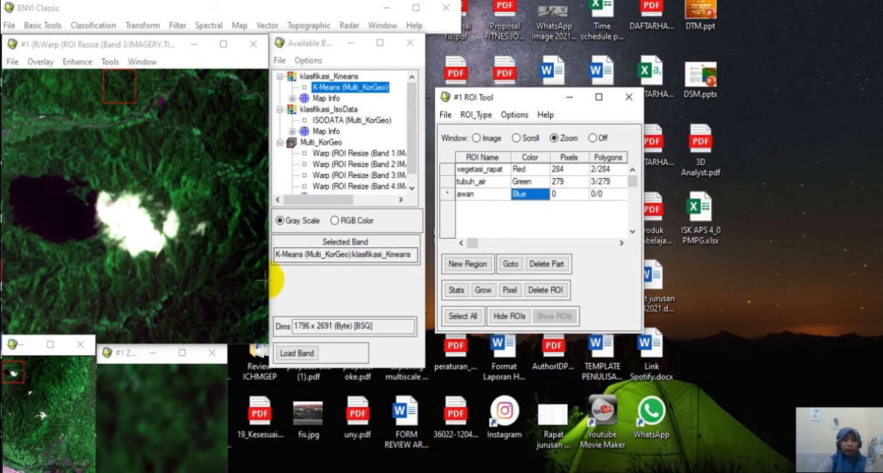
Draw a closed awan polygon of about 102 pixels inside the large white cloud near the image's northwest corner.
click(130, 226)
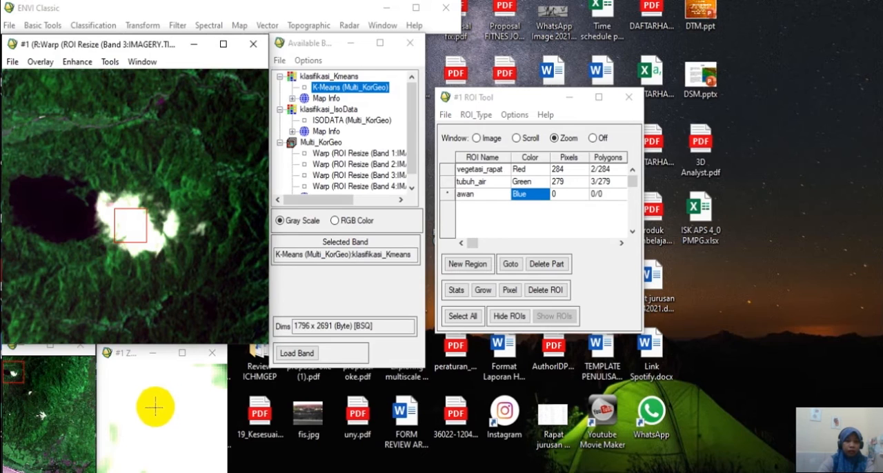
mouse_move(156, 404)
mouse_down()
mouse_move(176, 422)
mouse_move(172, 400)
mouse_move(157, 405)
mouse_up()
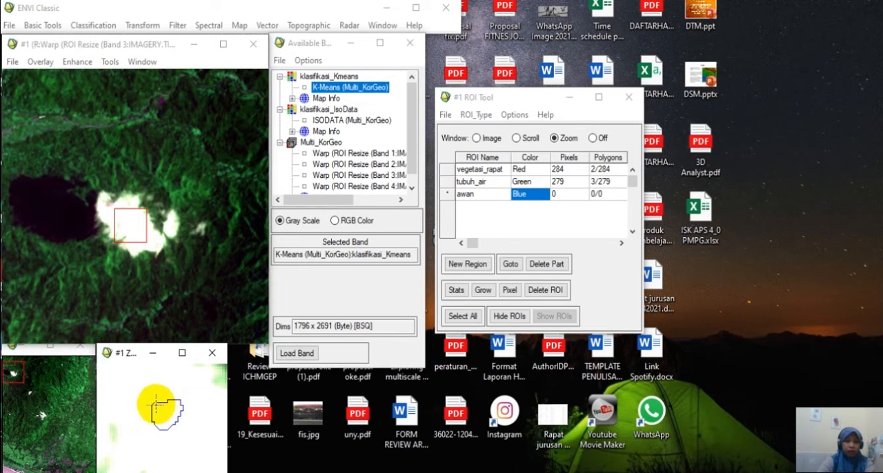
right_click(162, 412)
right_click(163, 412)
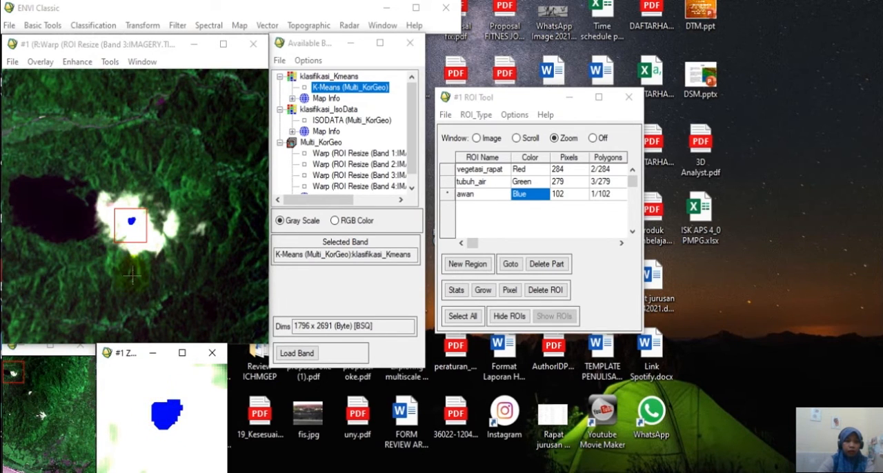
Draw a second closed awan polygon of about 57 pixels inside the smaller white cloud southeast of the first one.
click(31, 398)
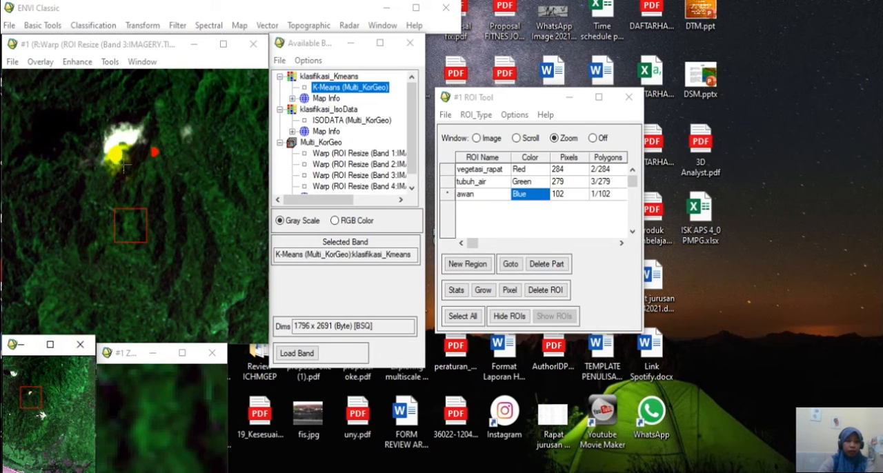
drag(123, 147, 116, 136)
click(171, 401)
mouse_move(173, 423)
mouse_down()
mouse_move(169, 434)
mouse_move(185, 421)
mouse_move(171, 425)
mouse_up()
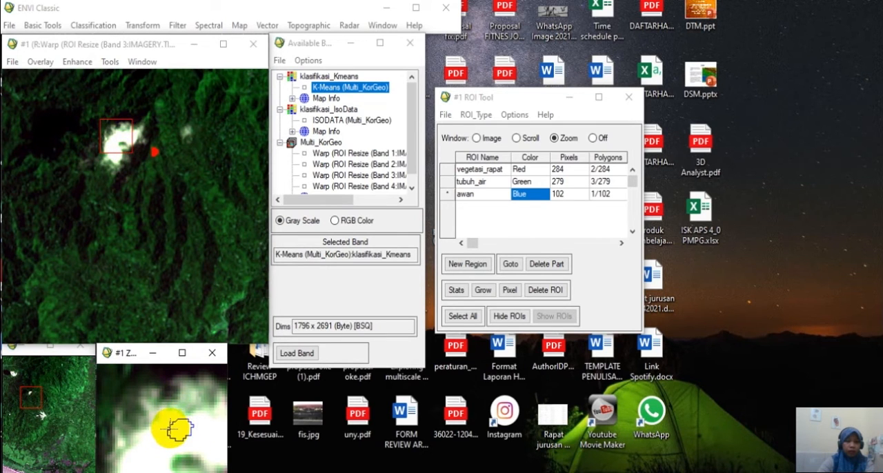
right_click(170, 429)
right_click(170, 429)
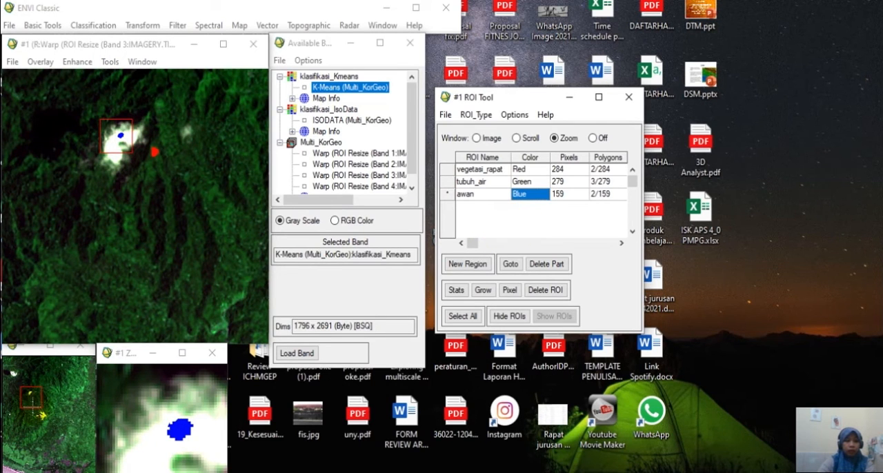
Add a fourth region to the ROI list.
drag(36, 403, 68, 399)
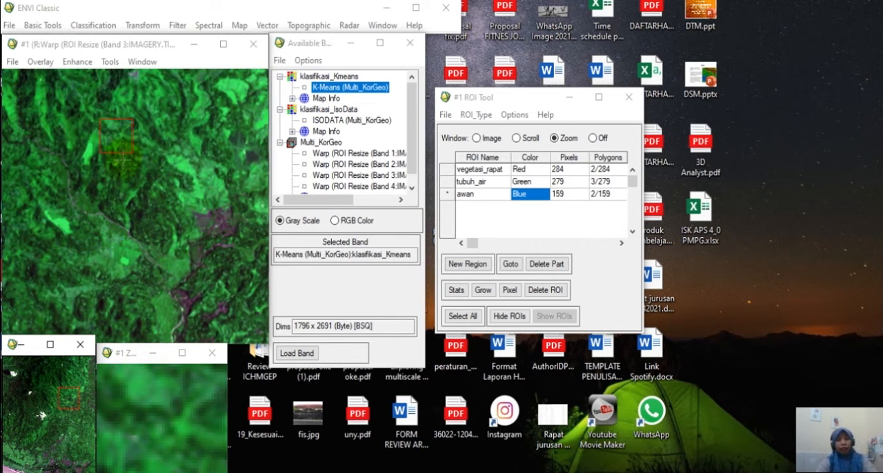
click(448, 195)
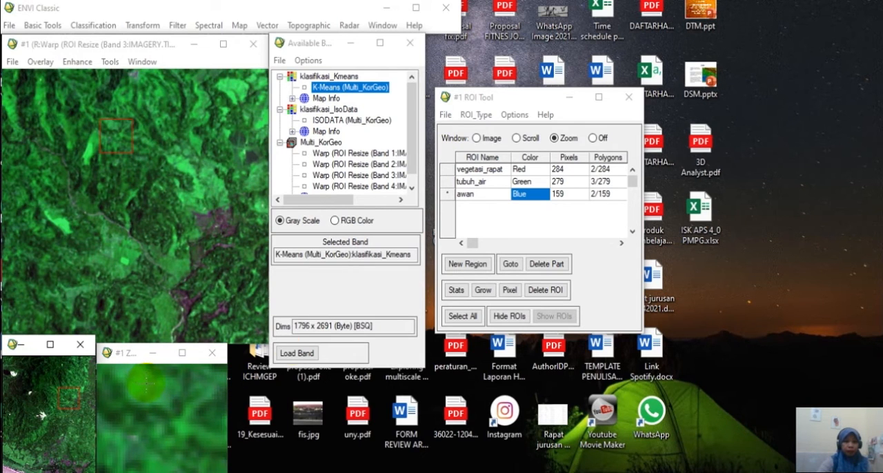
click(467, 264)
Try to name the fourth region vegetasi_tdkrapat and replace that with non_vegetasi.
double_click(483, 207)
text(vegetasi_tdk)
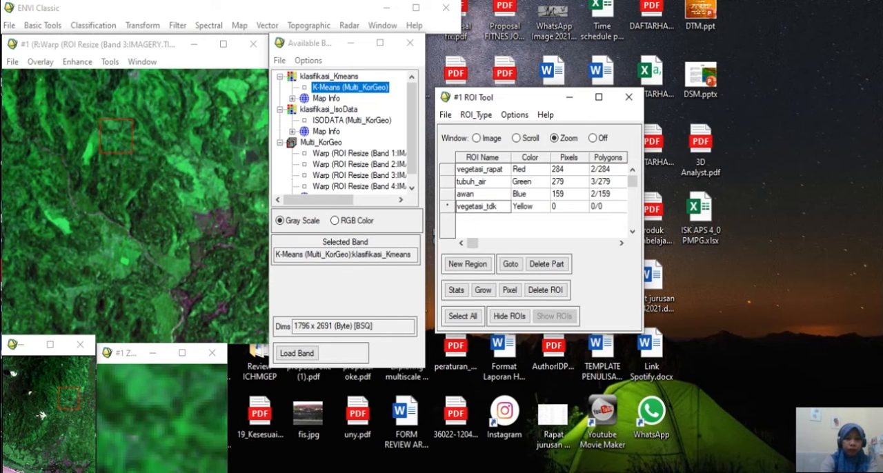
text(rapat)
key(Return)
text(non_vegeta)
click(449, 211)
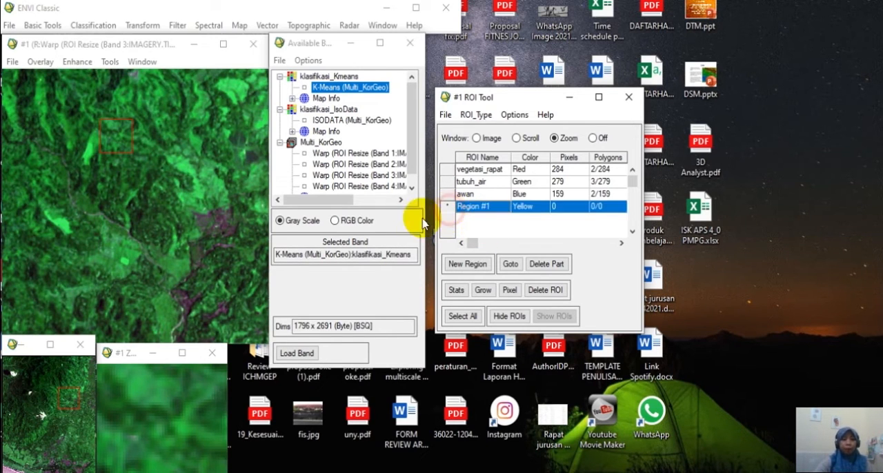
Locate the purple open-land patches in the eastern part of the image and rename the fourth region lahan_terbuka.
drag(122, 142, 223, 222)
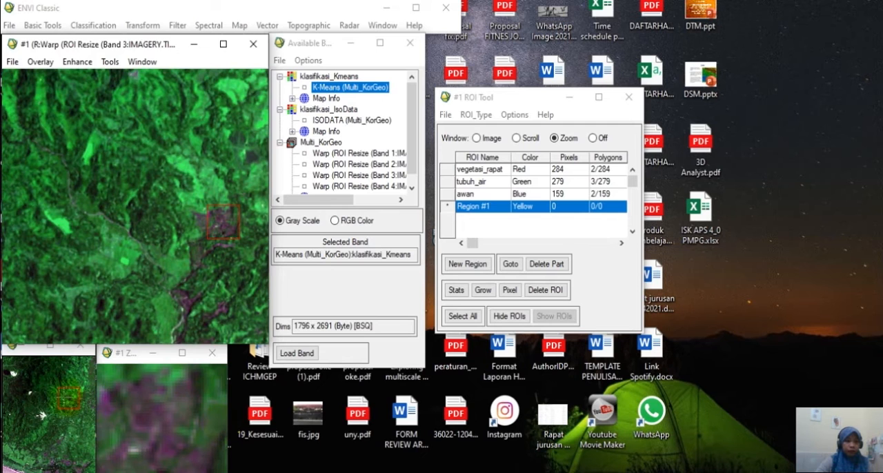
drag(63, 400, 40, 406)
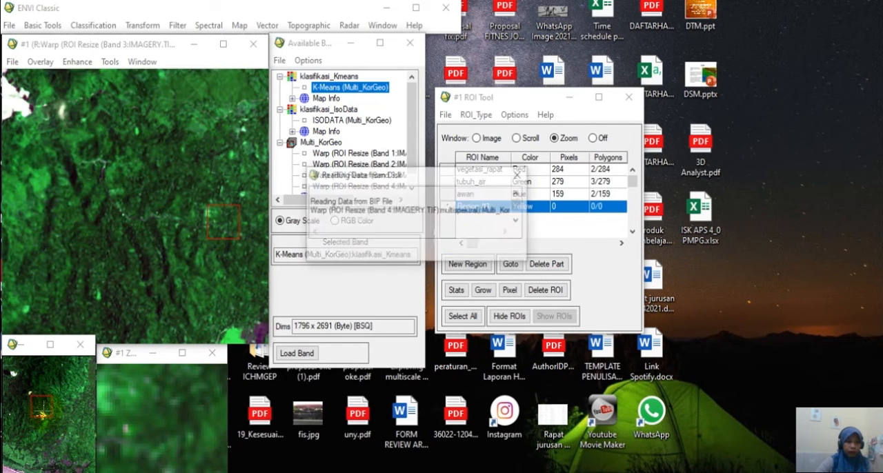
click(56, 397)
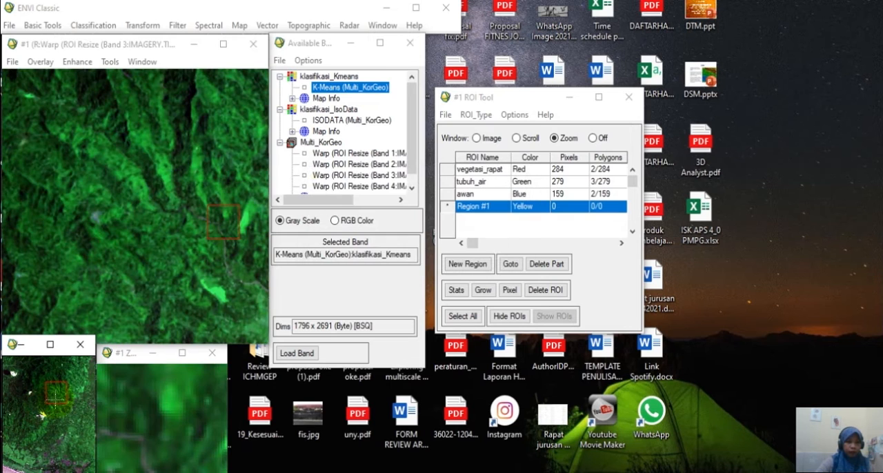
click(64, 407)
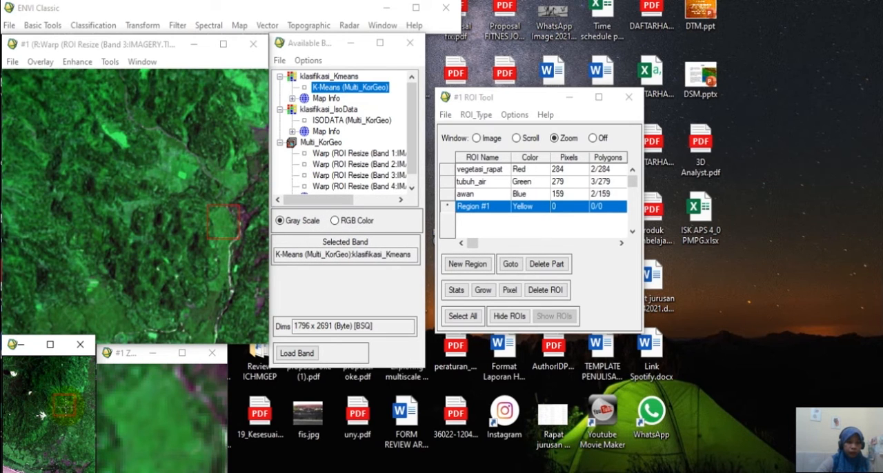
click(74, 402)
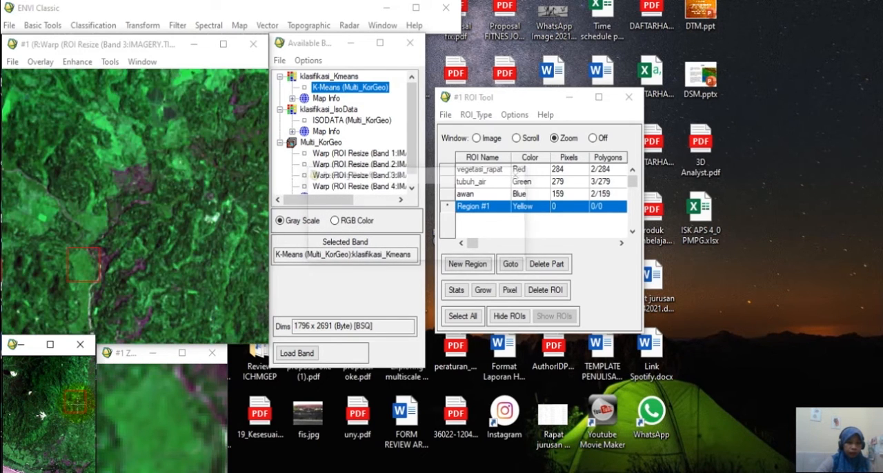
click(119, 343)
drag(84, 268, 138, 182)
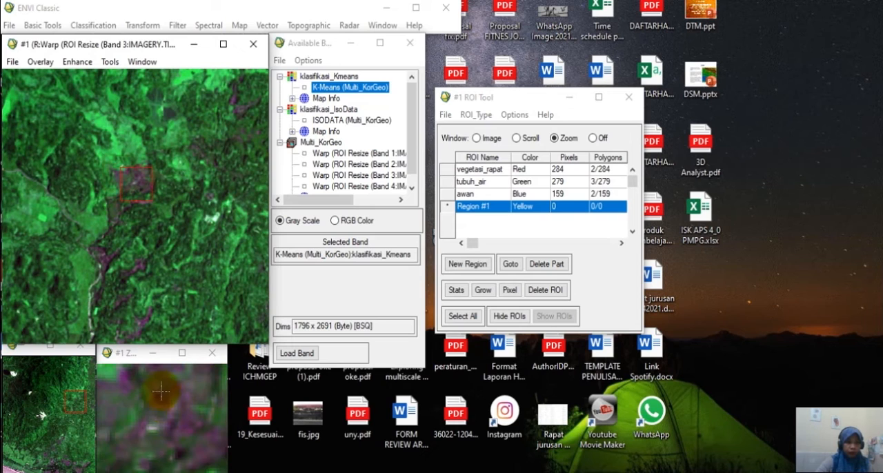
click(498, 205)
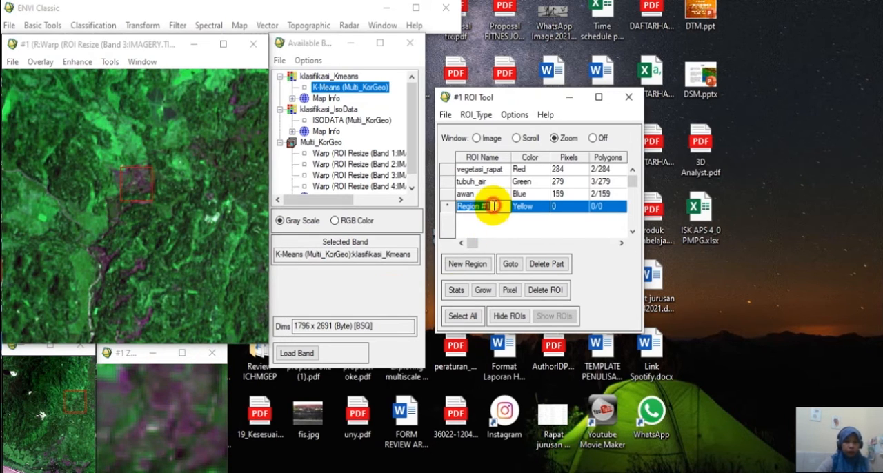
text(lahan)
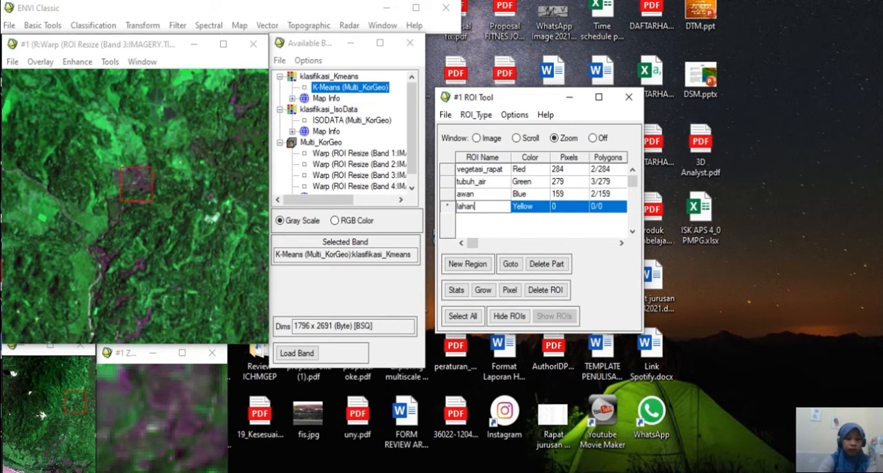
text(_terbuka)
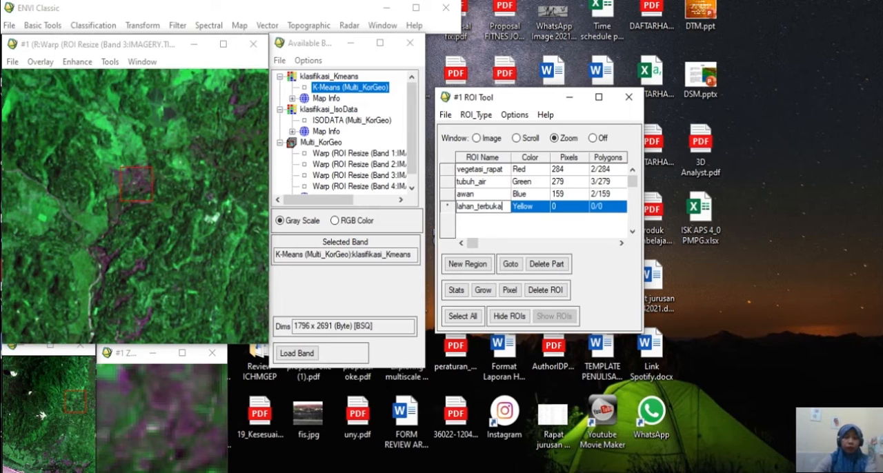
key(Return)
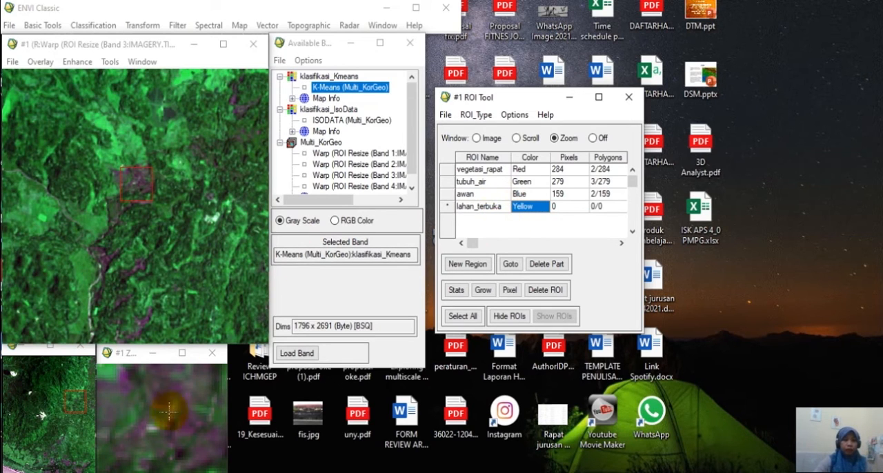
Draw a closed lahan_terbuka polygon of about 37 pixels inside the purple patch in the zoomed area.
mouse_move(155, 390)
mouse_down()
mouse_move(171, 397)
mouse_move(154, 387)
mouse_up()
right_click(159, 395)
right_click(159, 394)
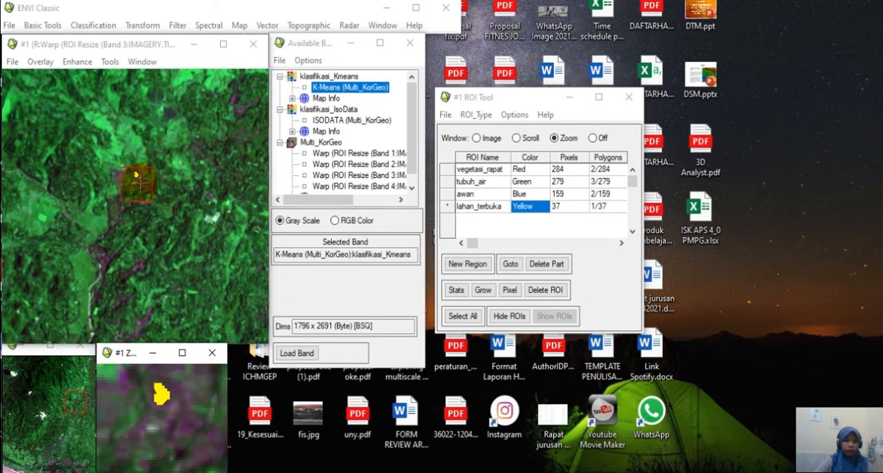
Draw a second closed lahan_terbuka polygon of about 59 pixels in the purple patch at the western edge of the southeastern area.
drag(140, 180, 245, 126)
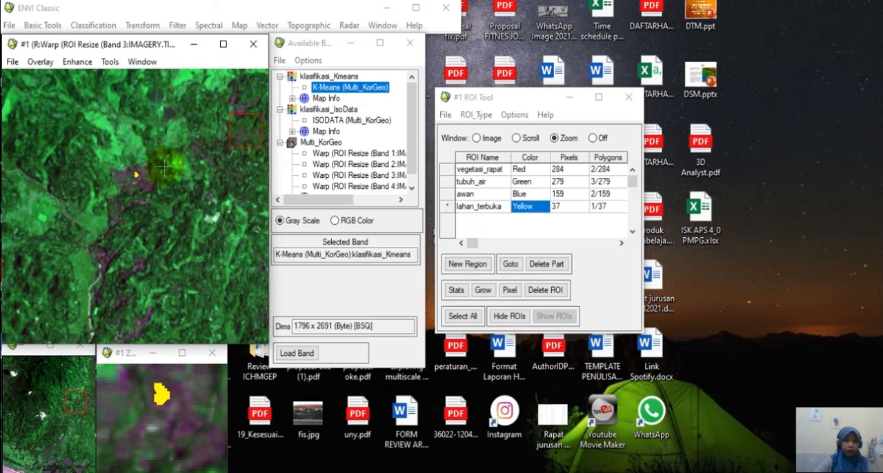
drag(240, 123, 105, 267)
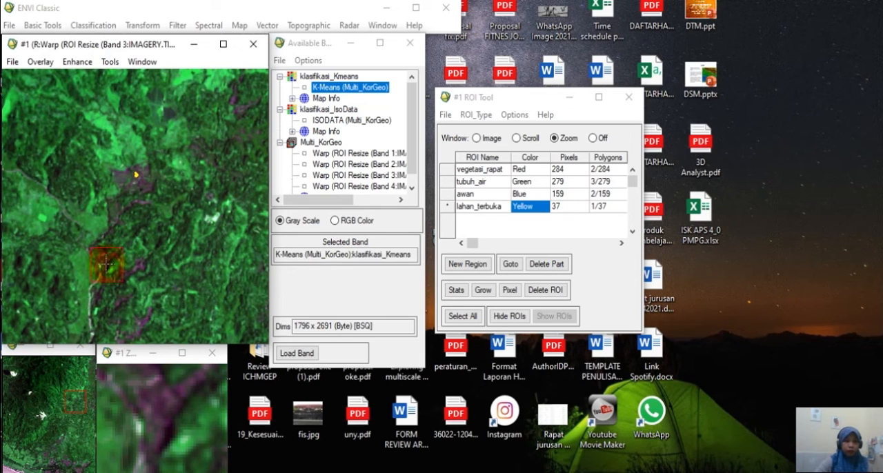
click(138, 266)
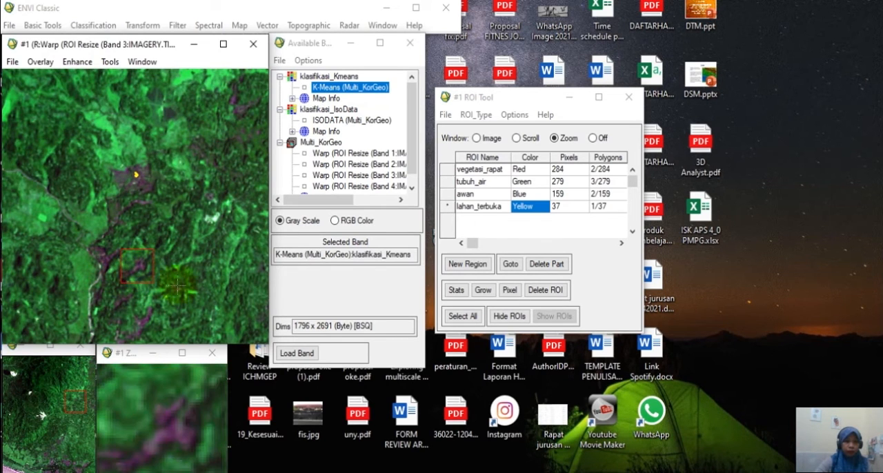
drag(80, 404, 80, 439)
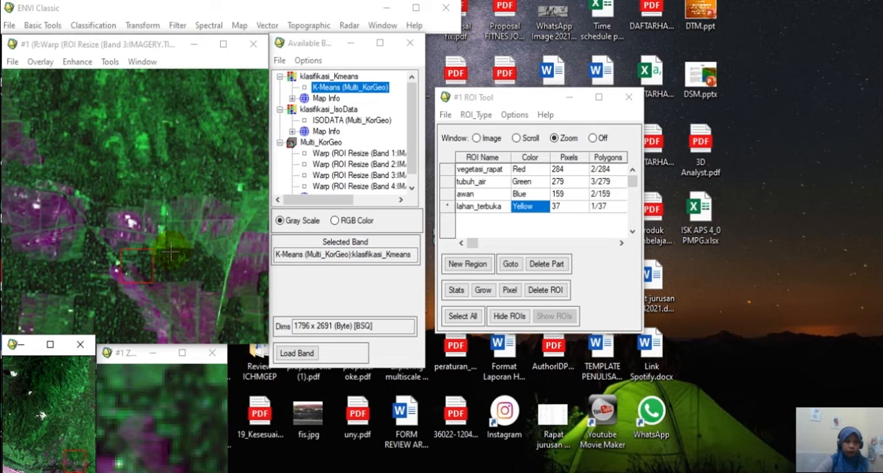
click(39, 144)
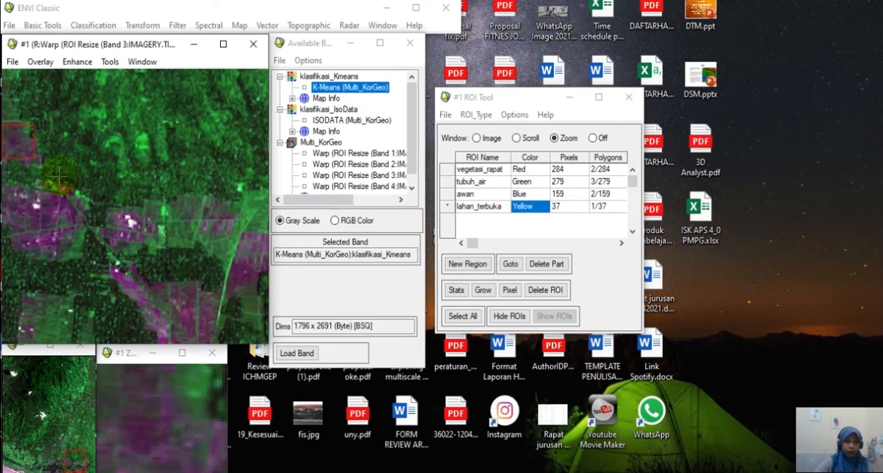
click(141, 395)
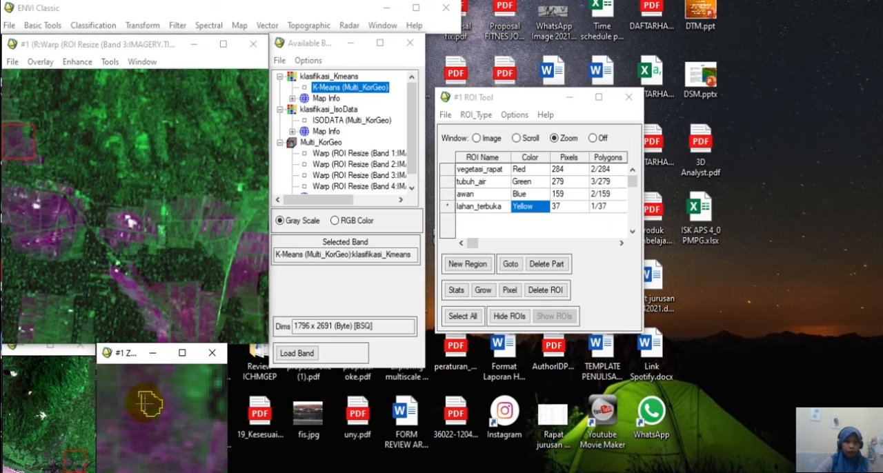
right_click(147, 404)
Re-enter the fourth region's name as lahan_terbuka.
click(504, 205)
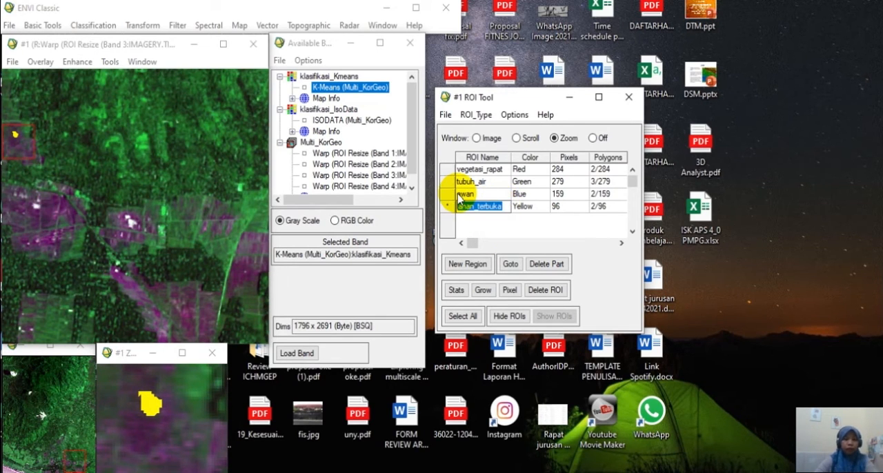
text(nj)
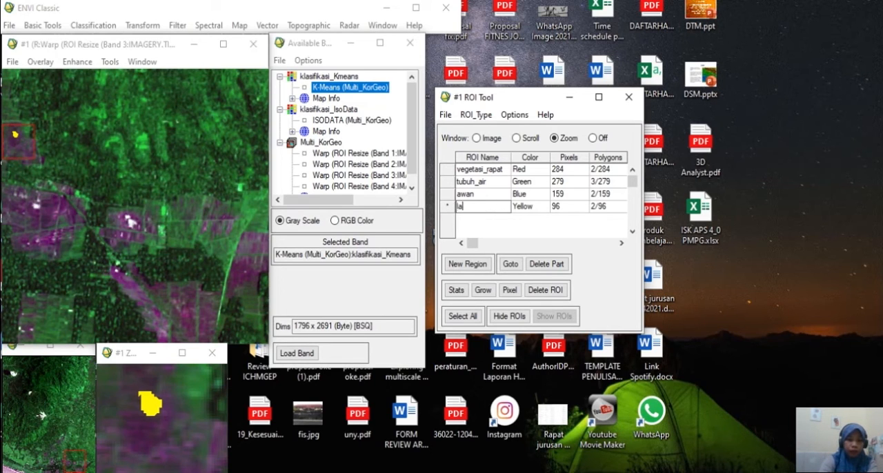
text(ka)
key(Return)
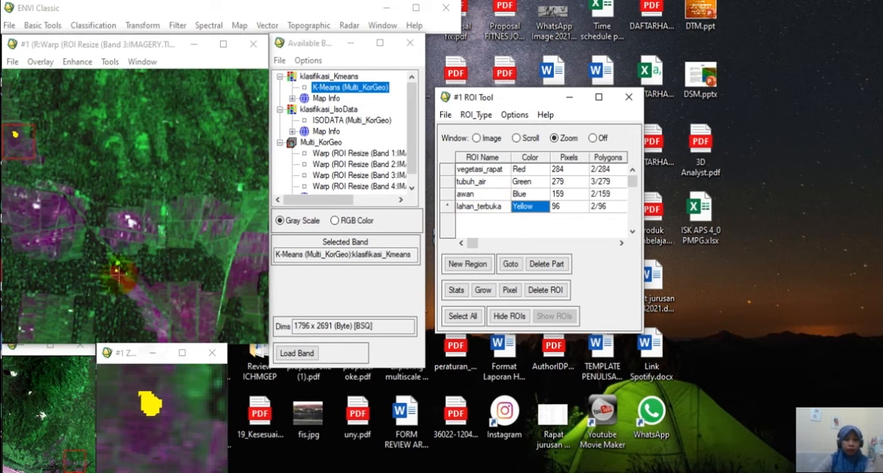
Draw a third closed lahan_terbuka polygon of about 54 pixels in a purple patch near the image's eastern edge, north of the second polygon.
click(25, 145)
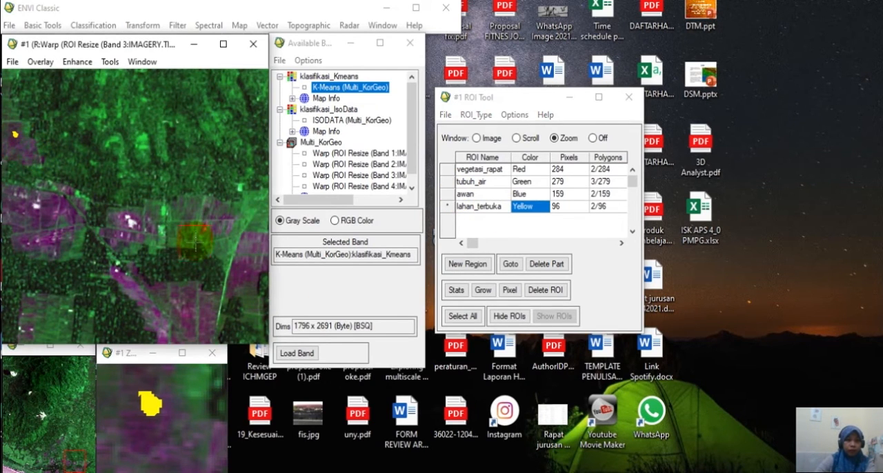
click(218, 220)
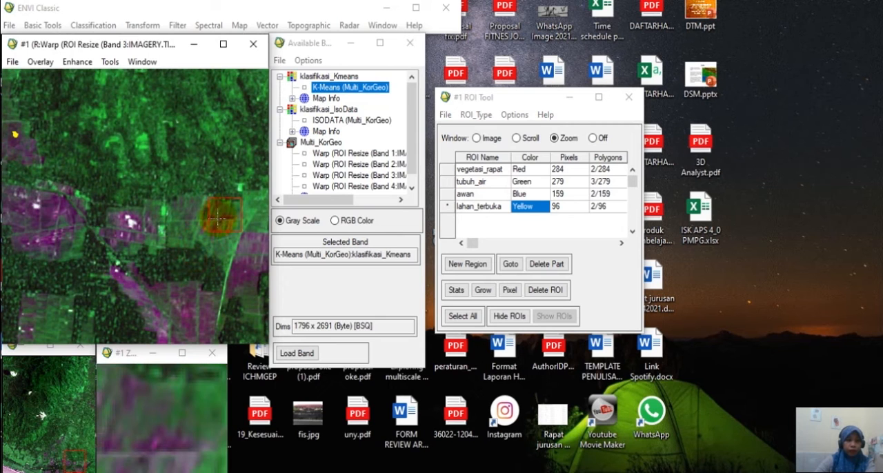
click(83, 407)
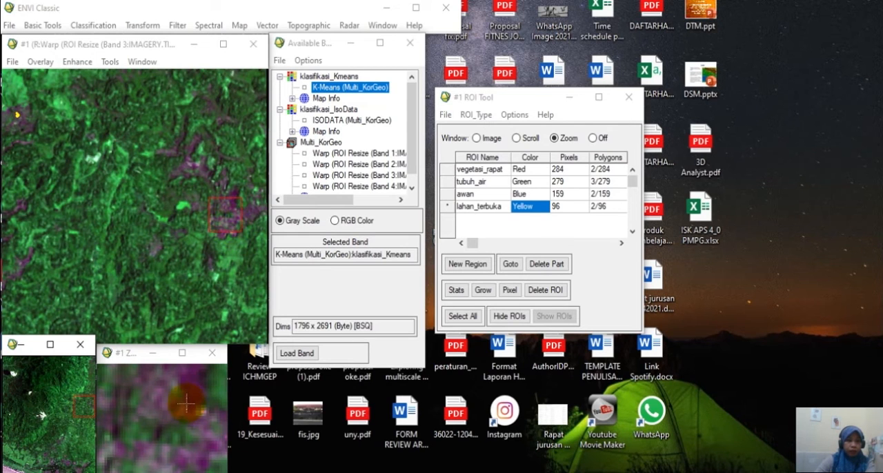
click(225, 195)
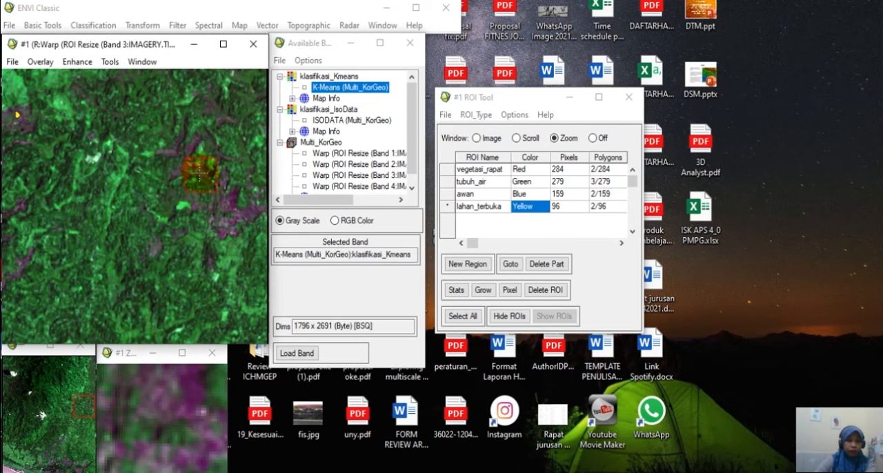
drag(200, 174, 200, 173)
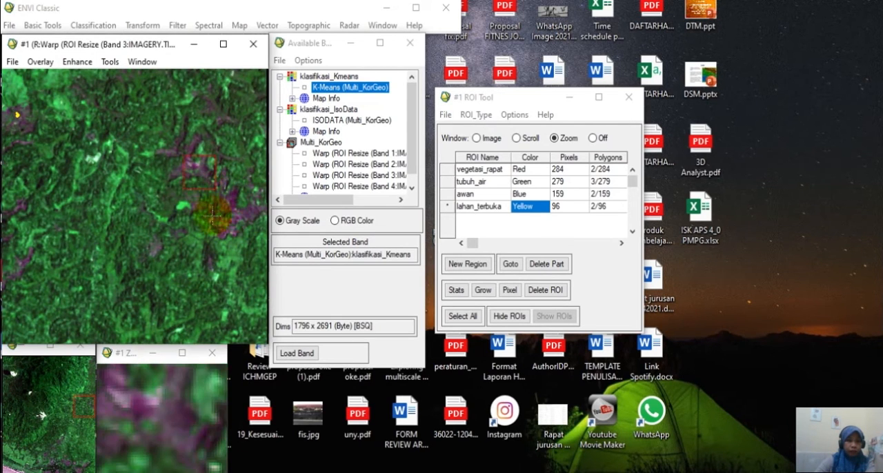
click(168, 408)
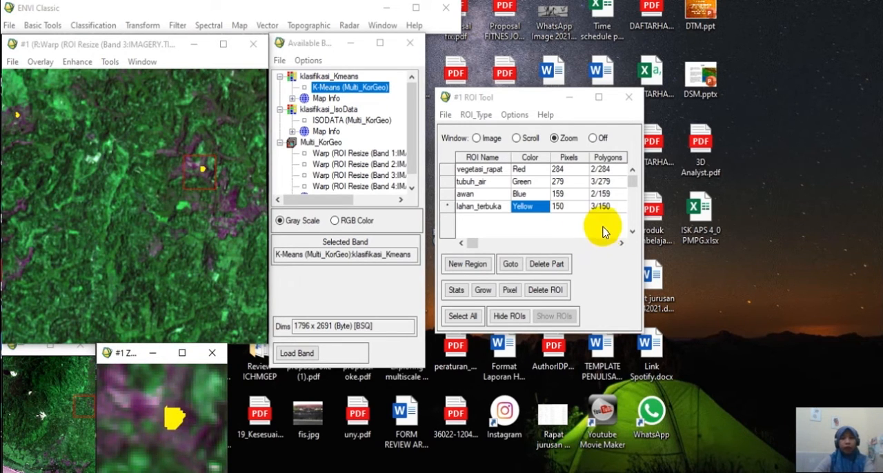
Save all four regions to the file spot_kp.roi in the PRAK KPJ folder.
click(445, 116)
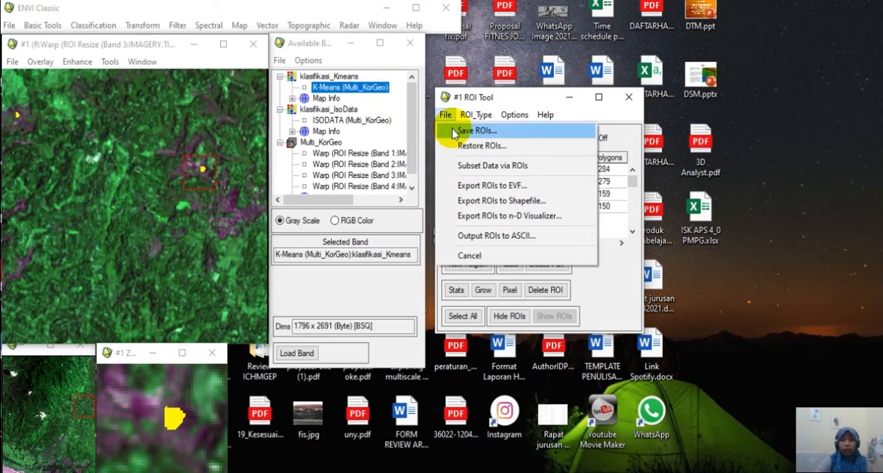
click(476, 130)
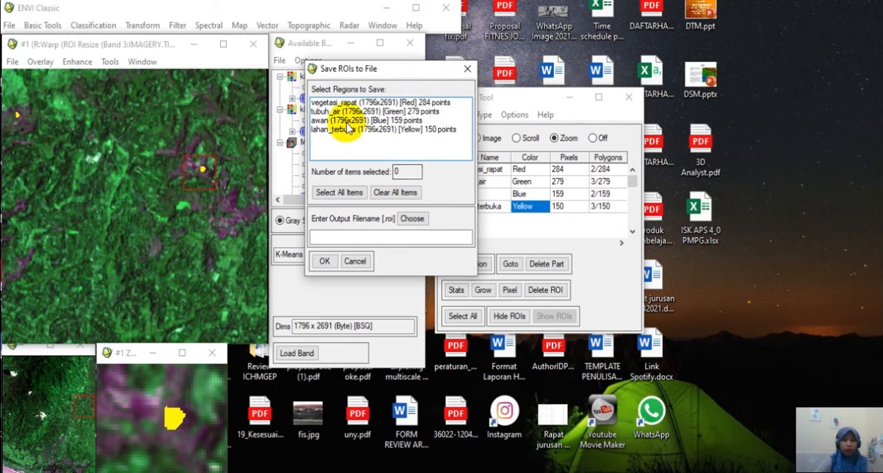
click(339, 192)
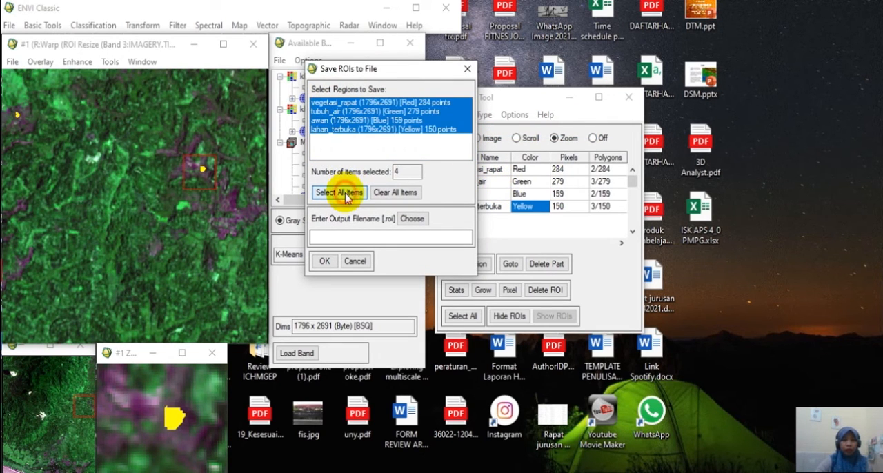
click(414, 220)
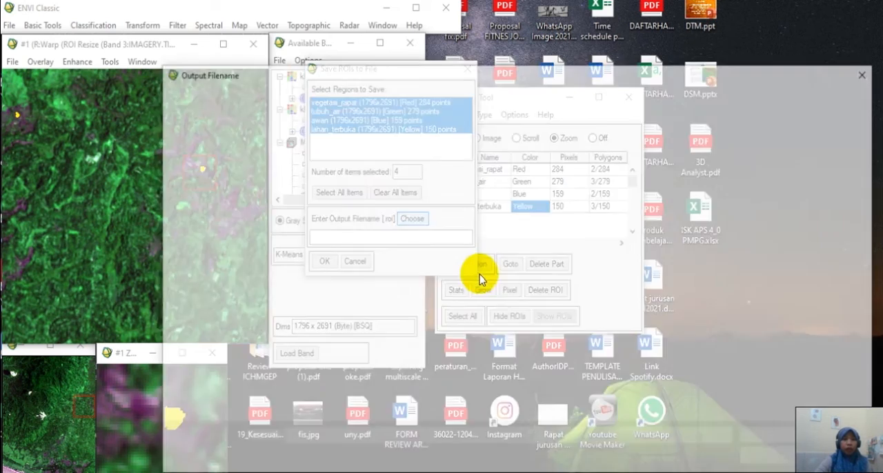
click(289, 438)
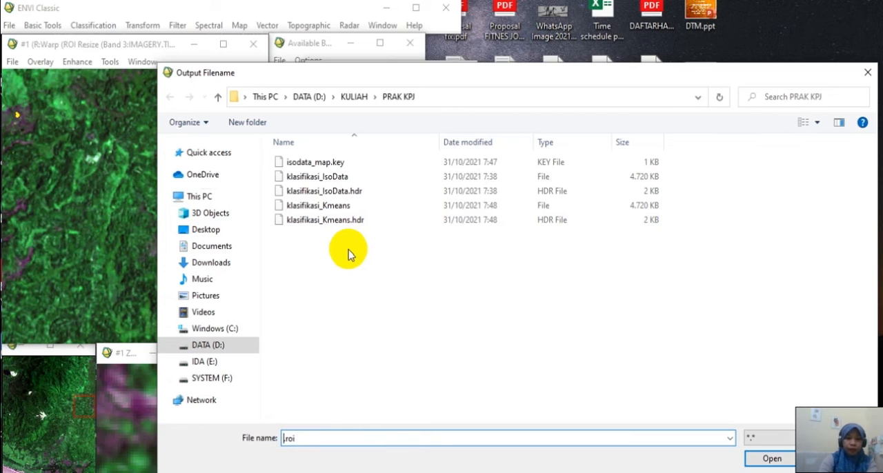
text(sp)
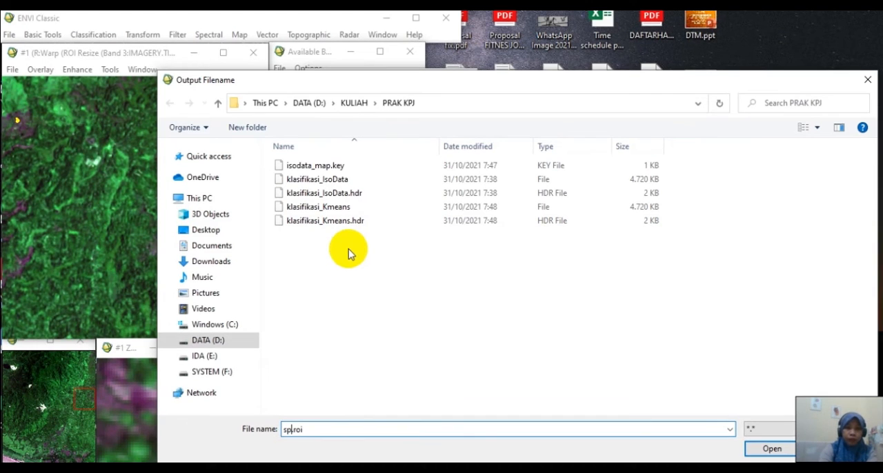
text(ot)
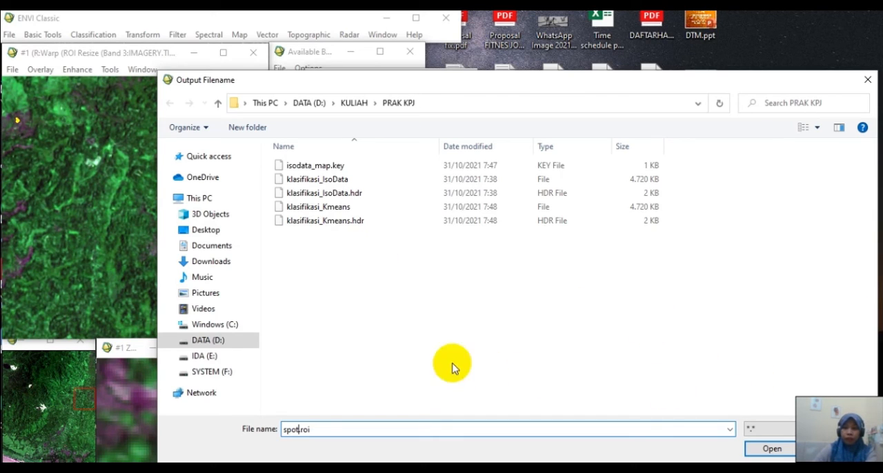
text(_kp)
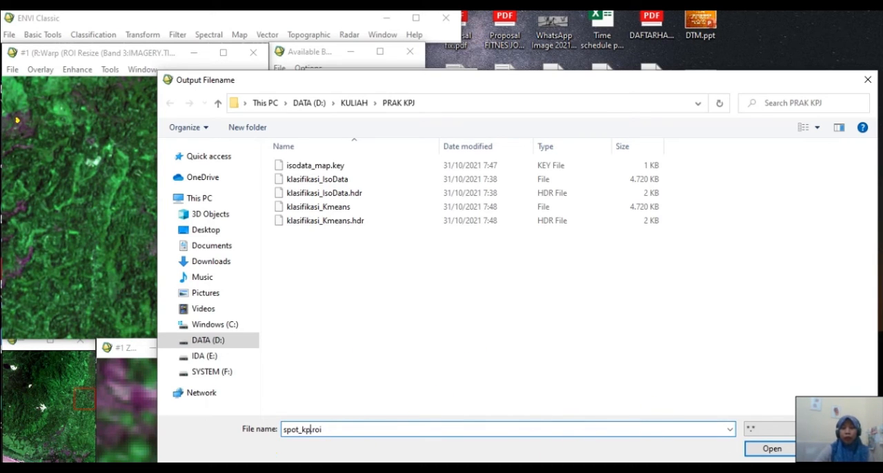
click(765, 449)
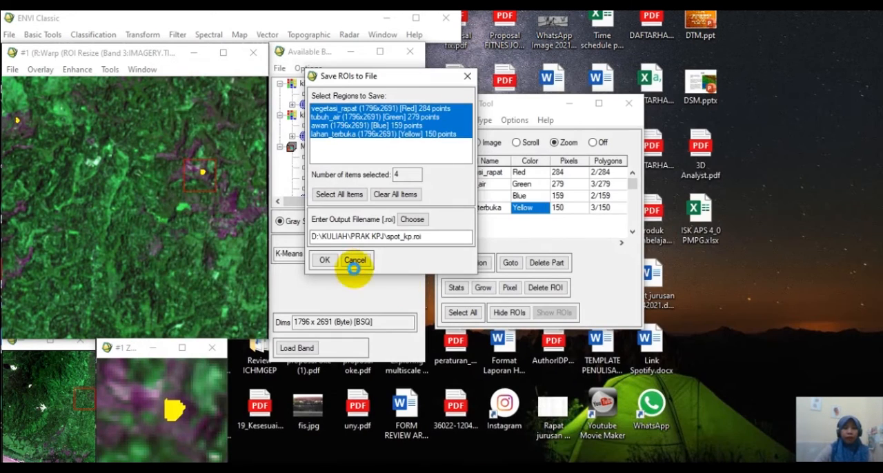
click(322, 261)
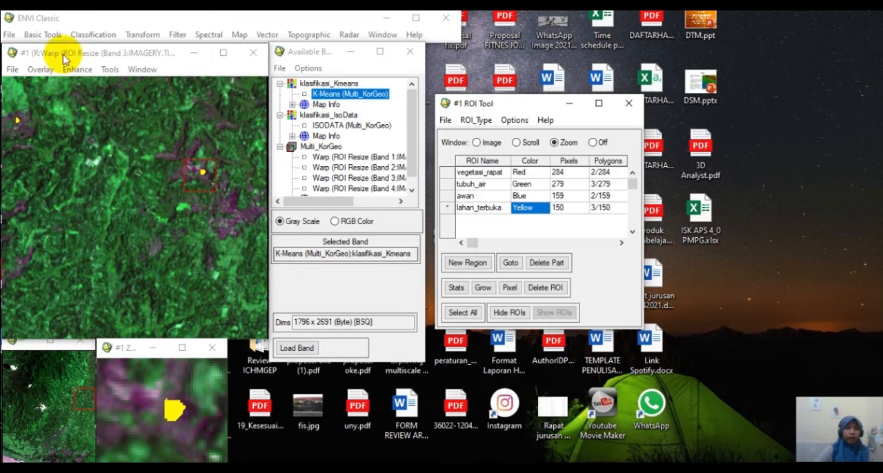
Set up a supervised Maximum Likelihood classification of Multi_KorGeo with all four regions selected as classes.
click(92, 34)
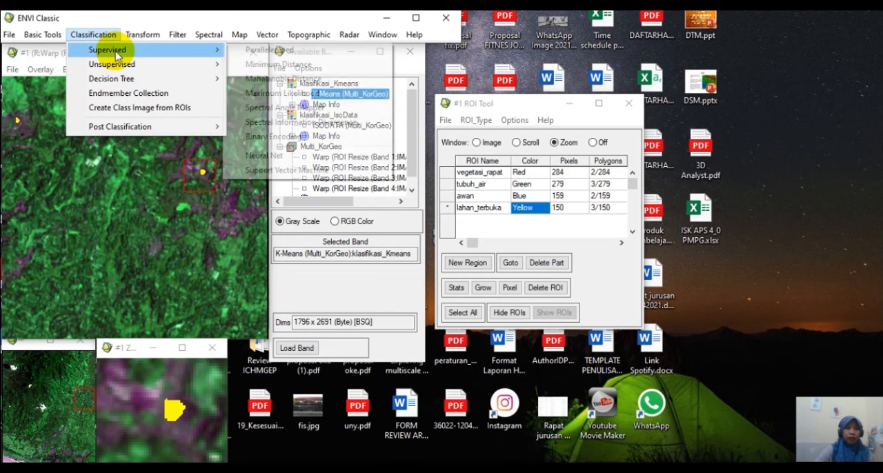
mouse_move(101, 50)
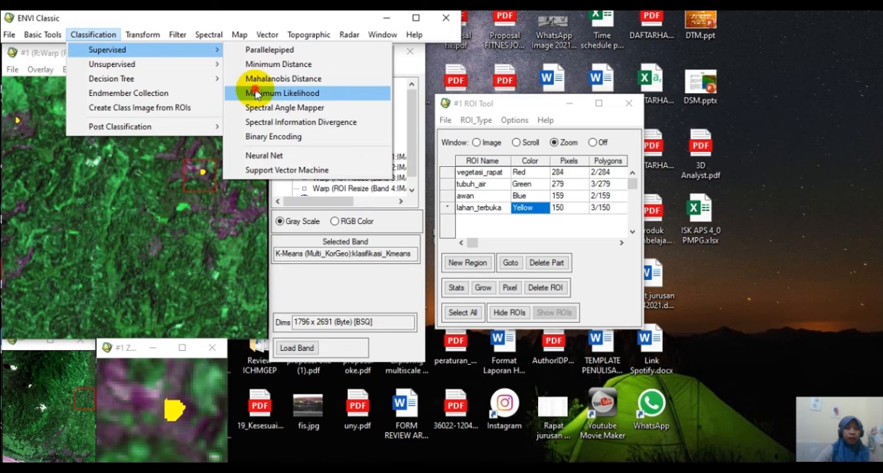
click(256, 93)
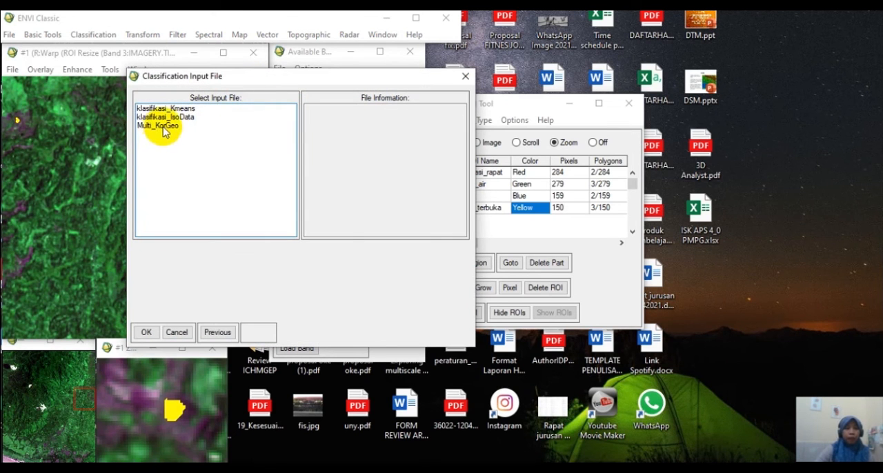
click(164, 126)
click(146, 332)
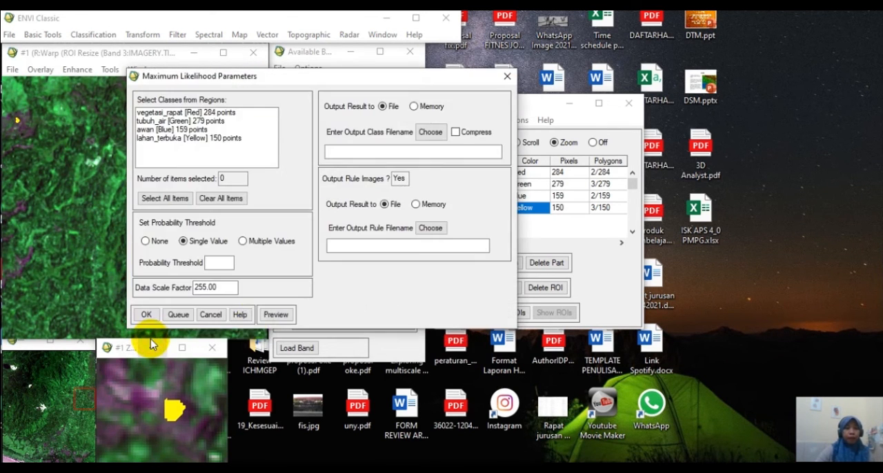
click(175, 199)
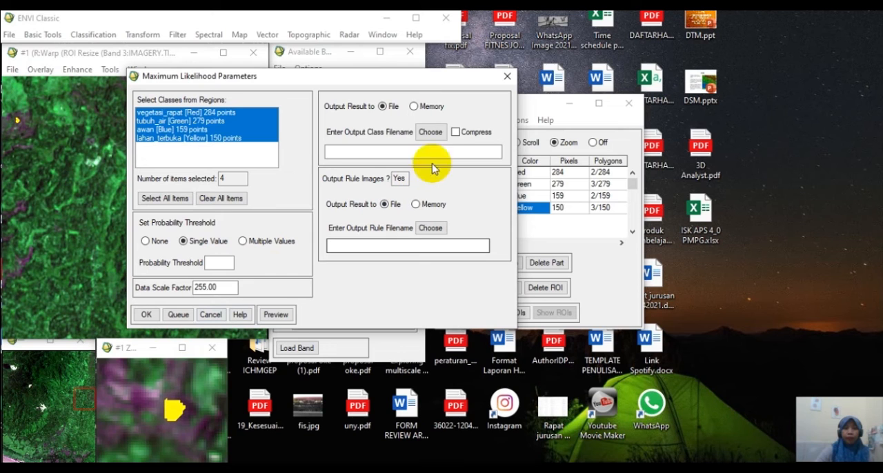
Output the classification result to memory and set the output rule file to max_likelihood in the PRAK KPJ folder.
click(418, 108)
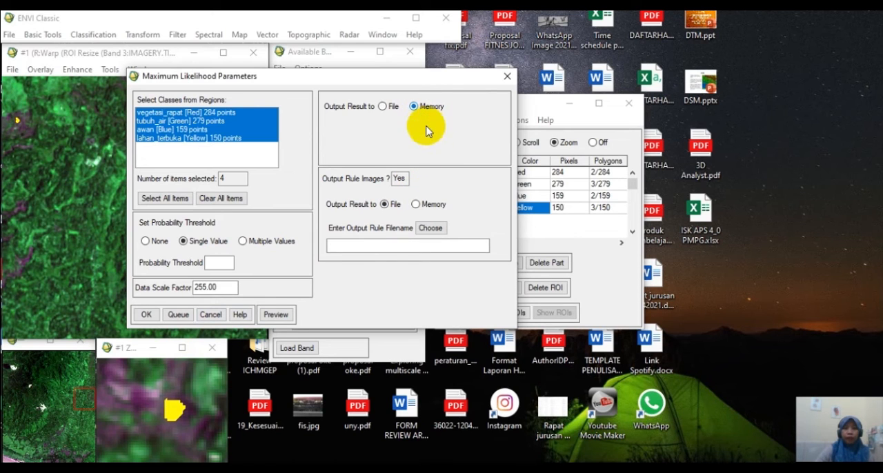
click(431, 233)
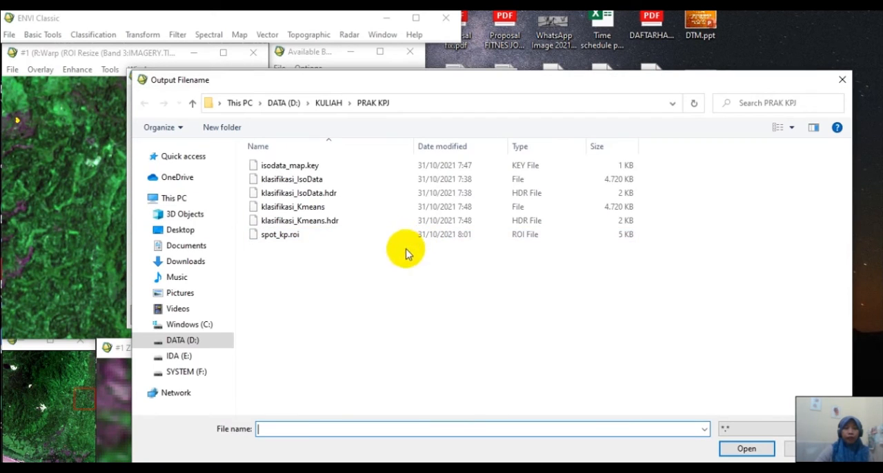
click(290, 429)
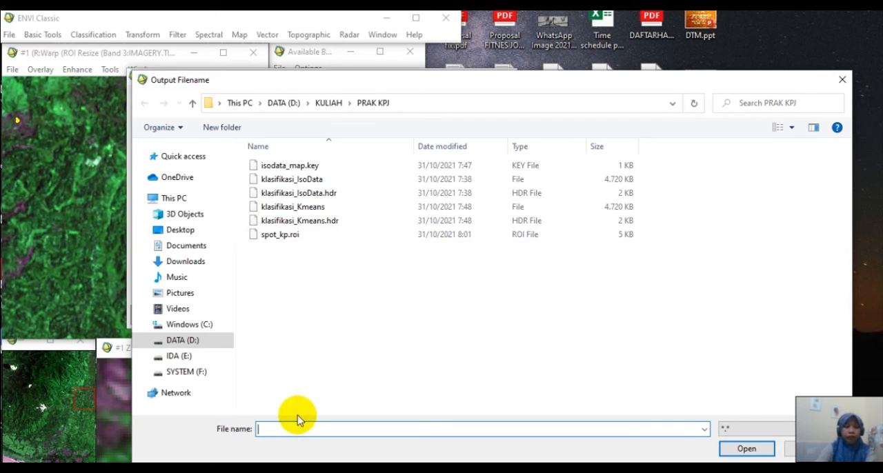
text(max_likelihood)
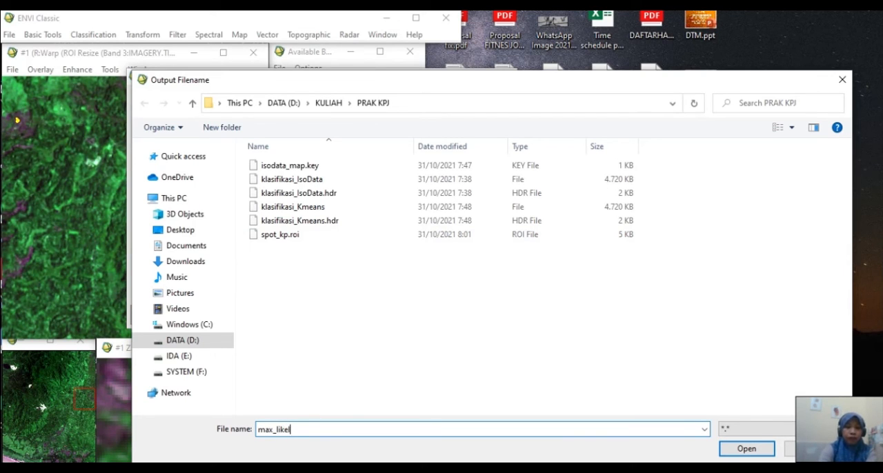
click(754, 452)
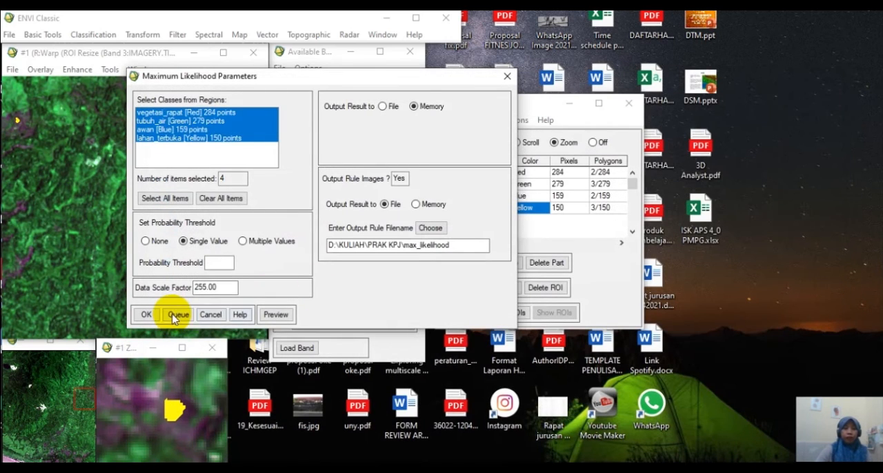
Run the Maximum Likelihood classification and load its Max Like (Multi_KorGeo) result into a new display.
click(146, 314)
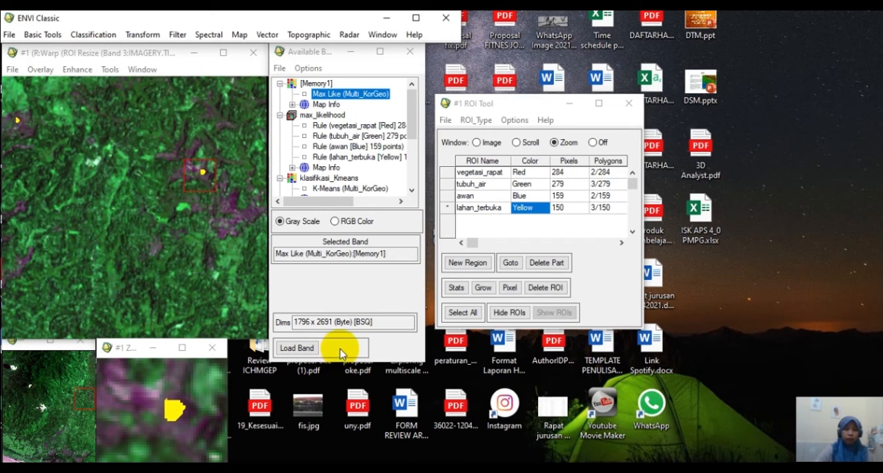
click(340, 353)
click(354, 362)
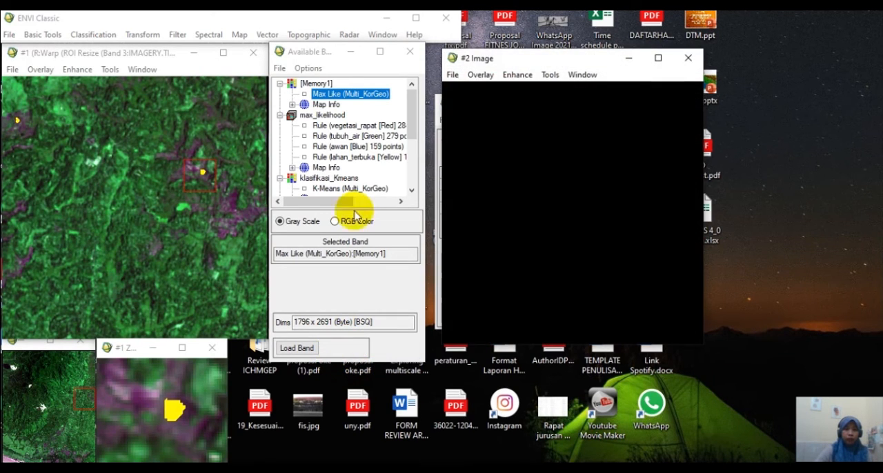
click(352, 99)
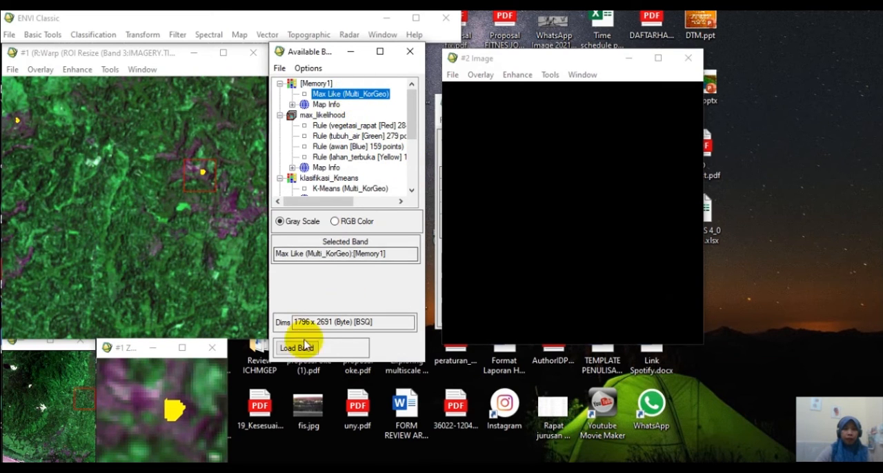
click(293, 348)
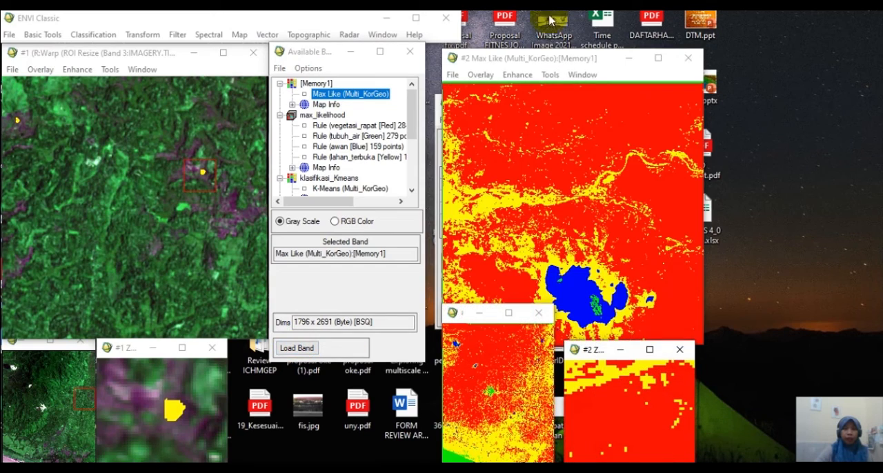
mouse_move(539, 60)
mouse_down()
mouse_move(503, 43)
mouse_move(352, 59)
mouse_move(607, 63)
mouse_move(532, 63)
mouse_up()
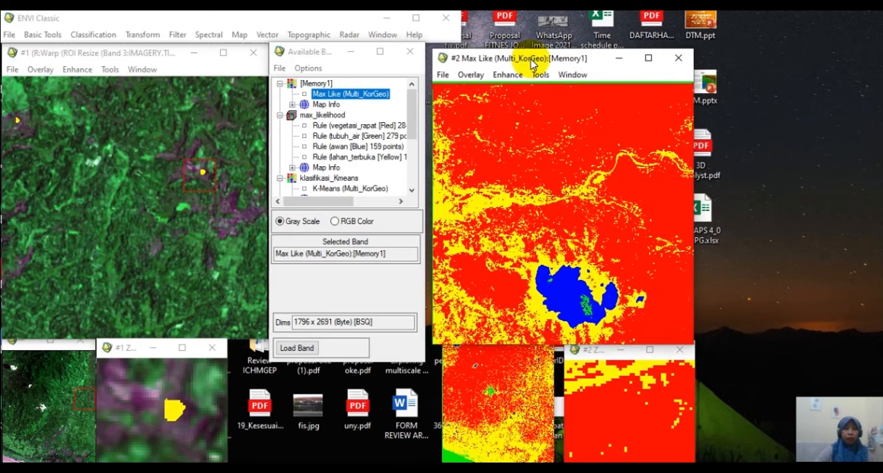
Try to load the klasifikasi_Kmeans result into another new display for comparison.
click(336, 357)
click(364, 364)
click(340, 178)
click(300, 349)
Try to load the klasifikasi_IsoData result into a further new display and arrange the display windows side by side.
click(338, 352)
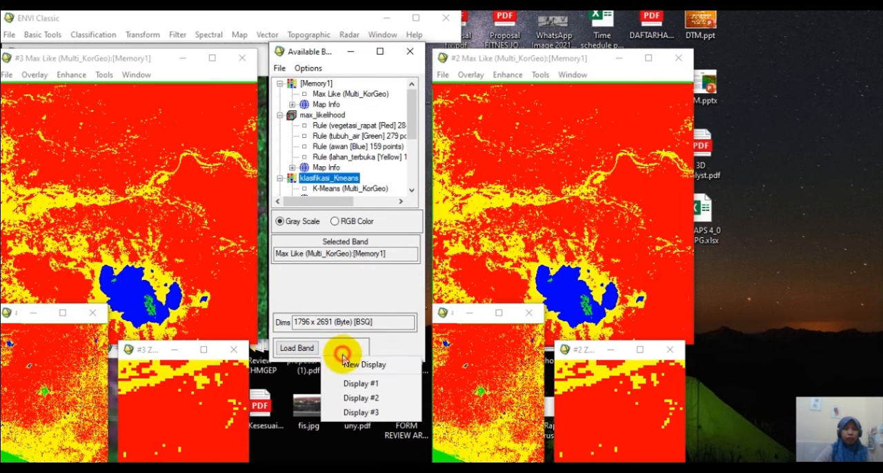
click(347, 364)
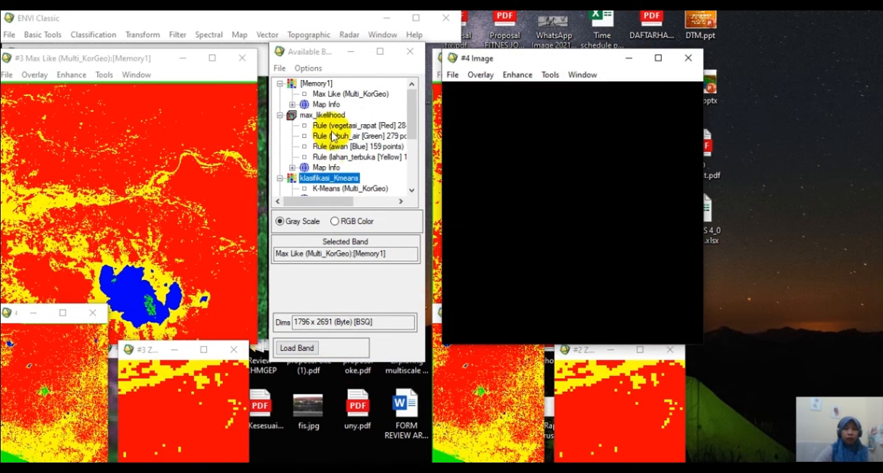
scroll(337, 172, down, 3)
scroll(341, 171, up, 1)
scroll(341, 172, up, 1)
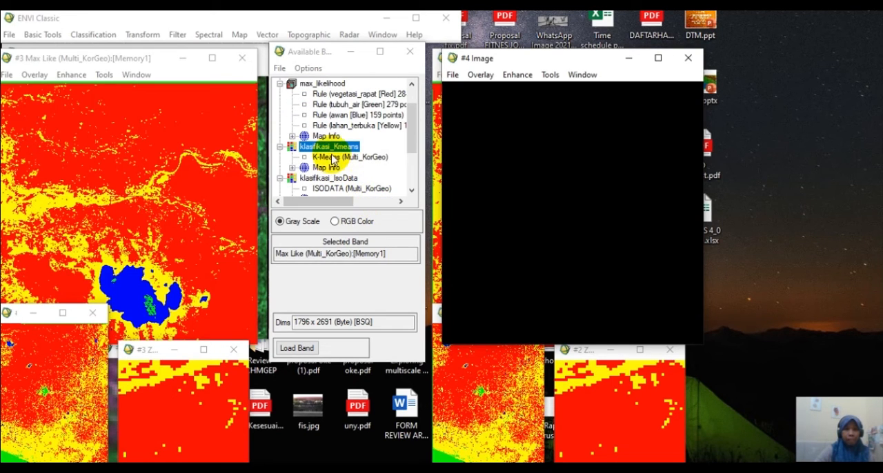
scroll(336, 185, down, 1)
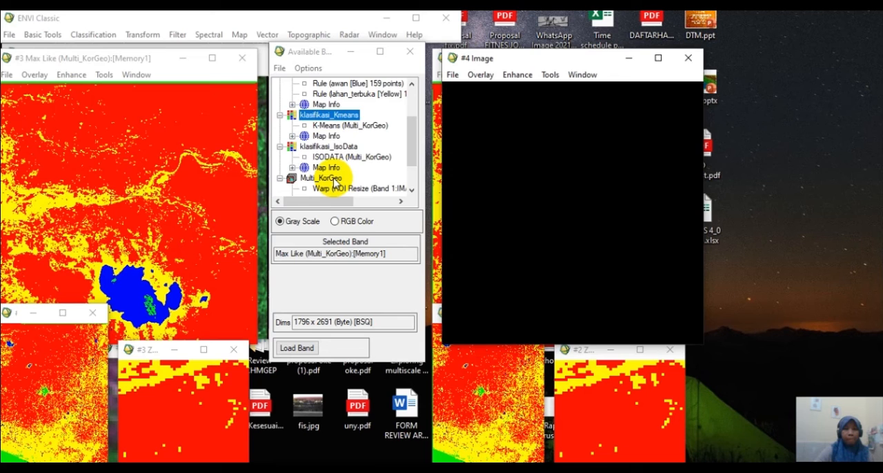
scroll(334, 183, down, 1)
click(326, 115)
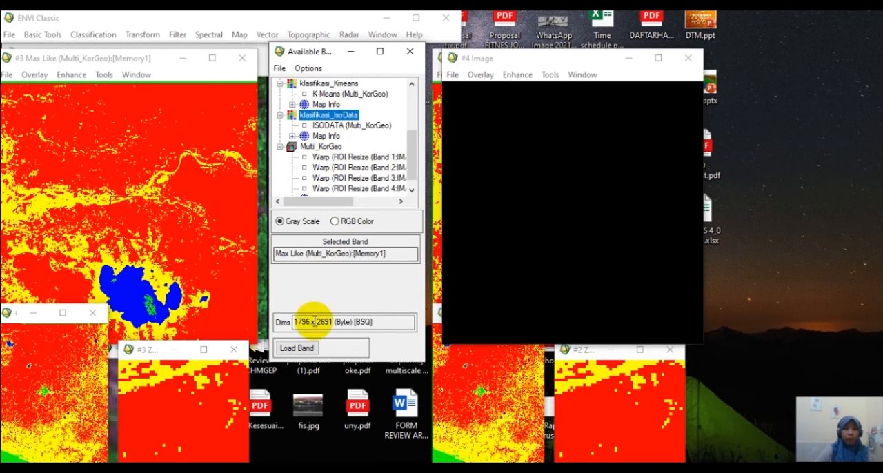
click(297, 348)
drag(504, 59, 712, 45)
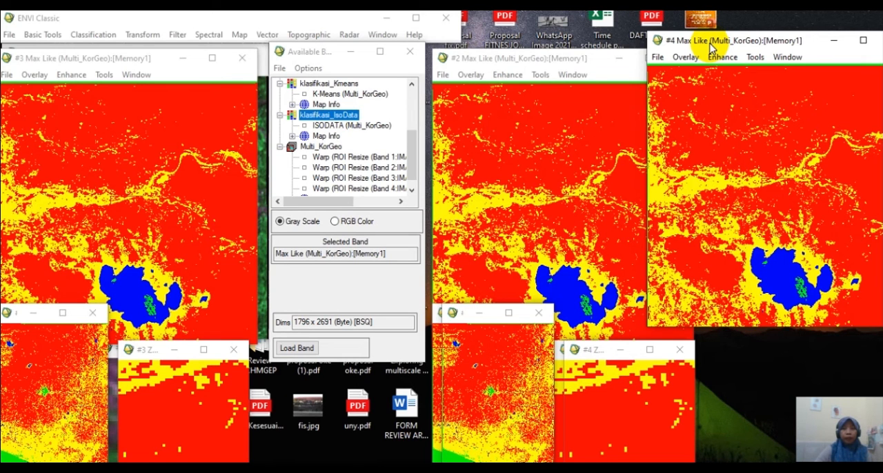
drag(506, 59, 492, 58)
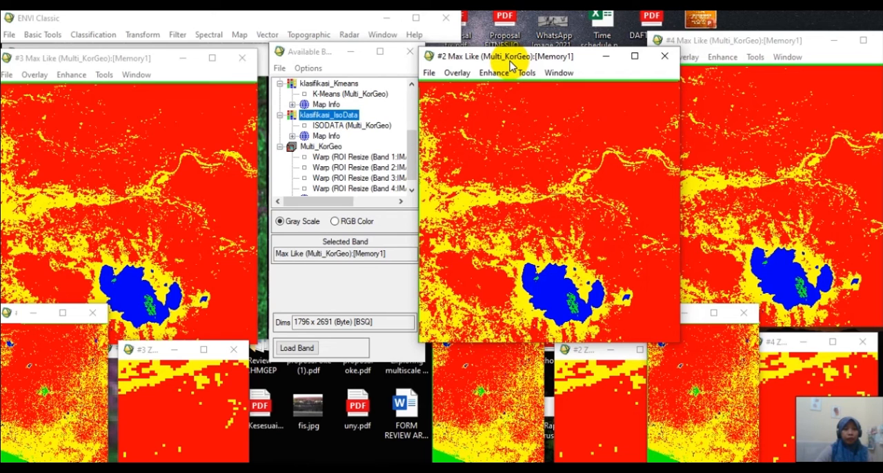
click(307, 335)
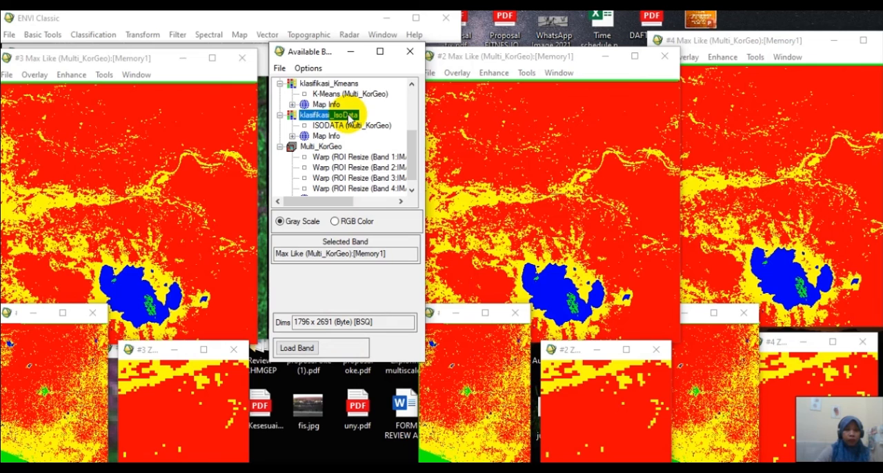
Close displays #2, #3 and #4, keeping only the original SPOT image display open.
click(519, 60)
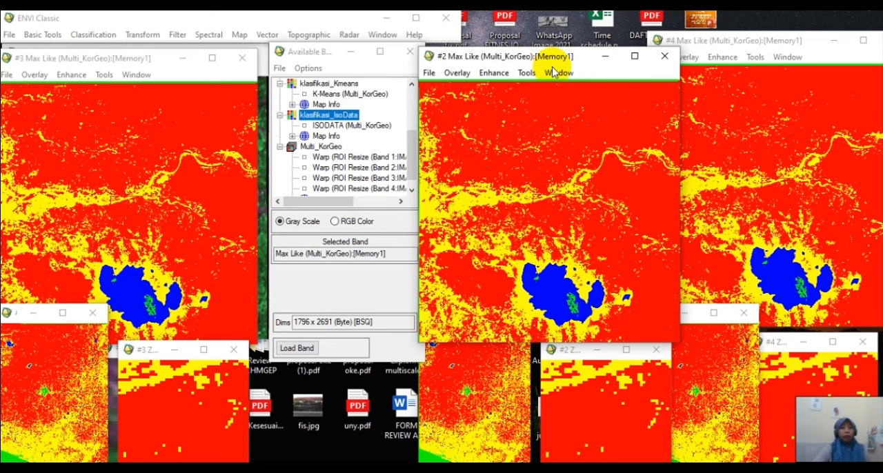
click(662, 61)
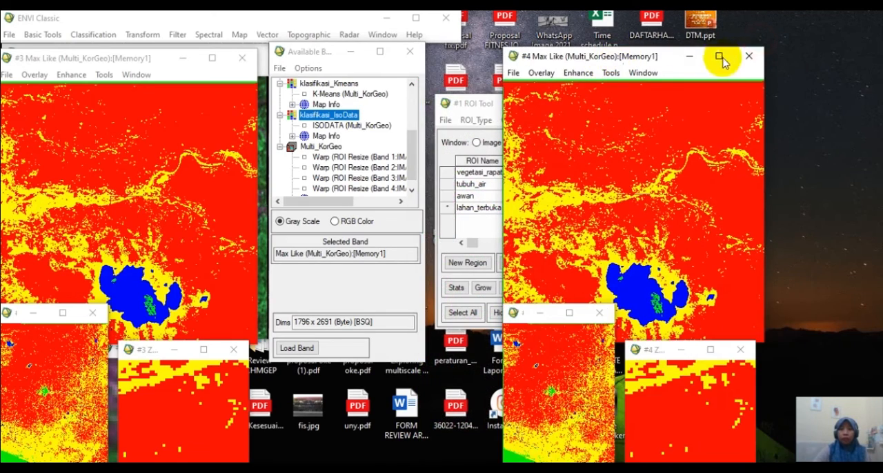
click(747, 61)
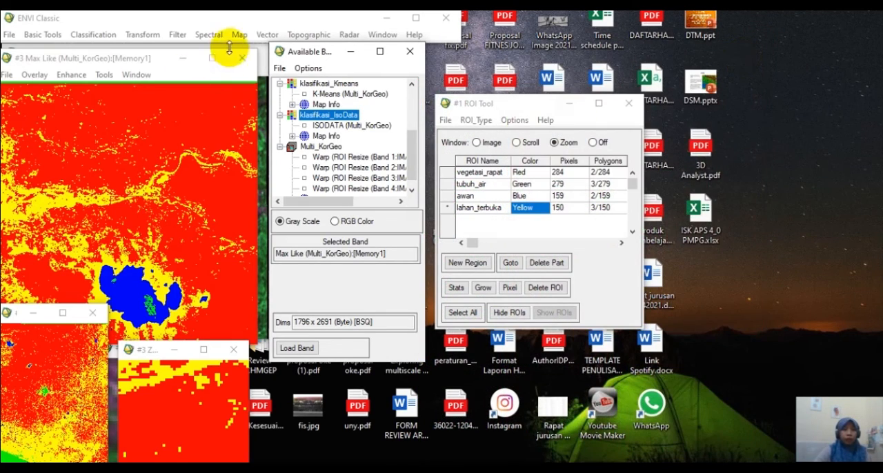
click(238, 60)
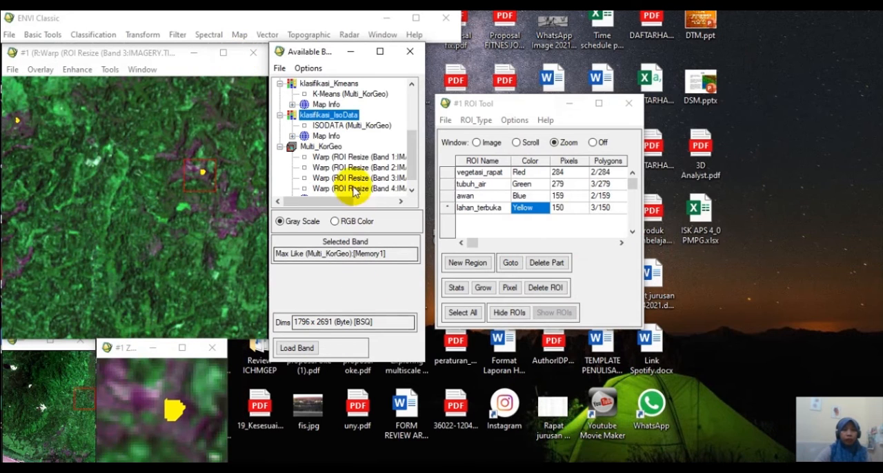
Load the Max Like (Multi_KorGeo) band into a new display beside the SPOT image.
scroll(346, 142, up, 1)
scroll(338, 131, up, 2)
click(322, 116)
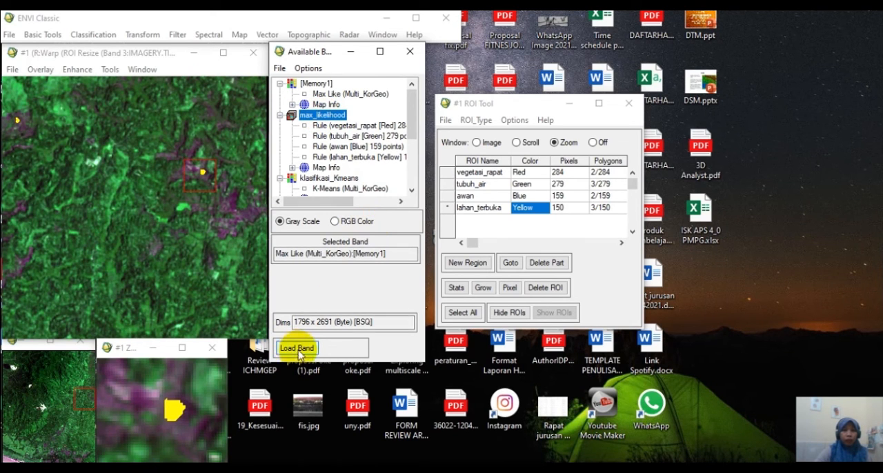
click(339, 353)
click(352, 380)
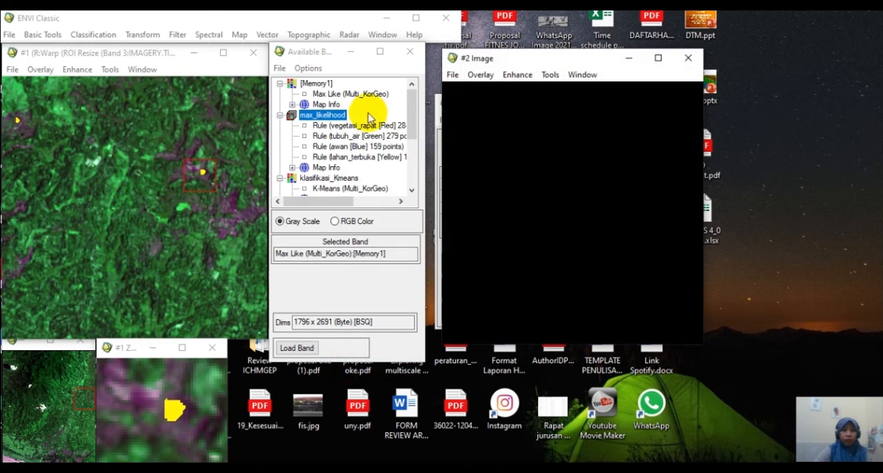
click(294, 348)
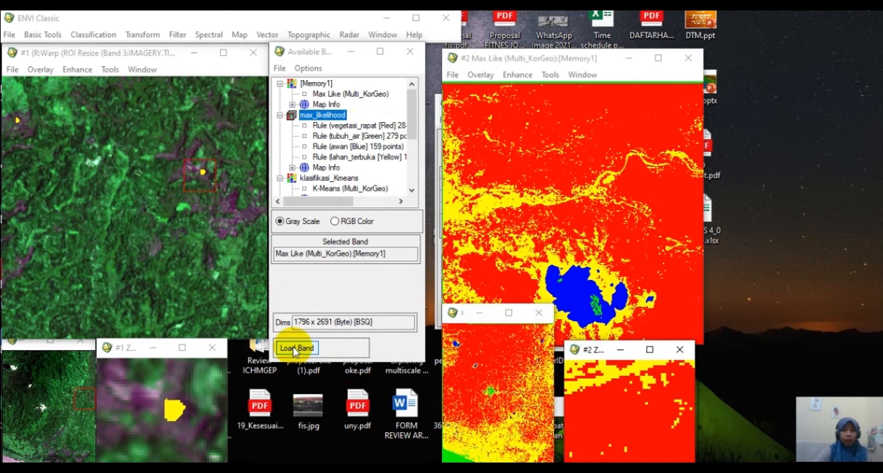
Inspect the cursor location and class values on the Max Like image, and close the read-out.
right_click(523, 137)
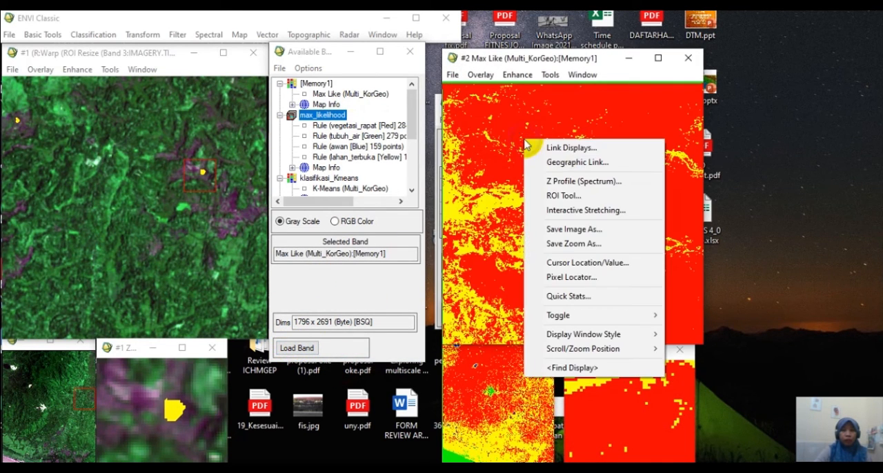
click(598, 261)
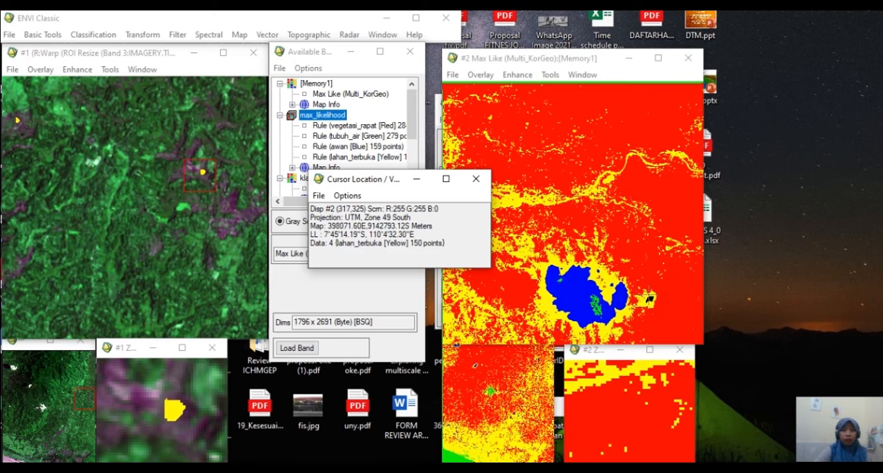
click(482, 183)
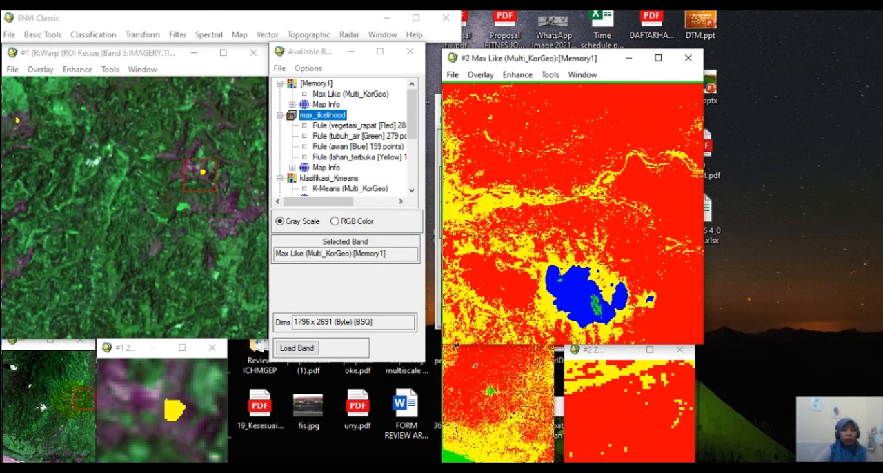
Focus the SPOT image's zoom box on the white river bend near the southwest corner and link its display with the Max Like display.
click(50, 380)
click(67, 371)
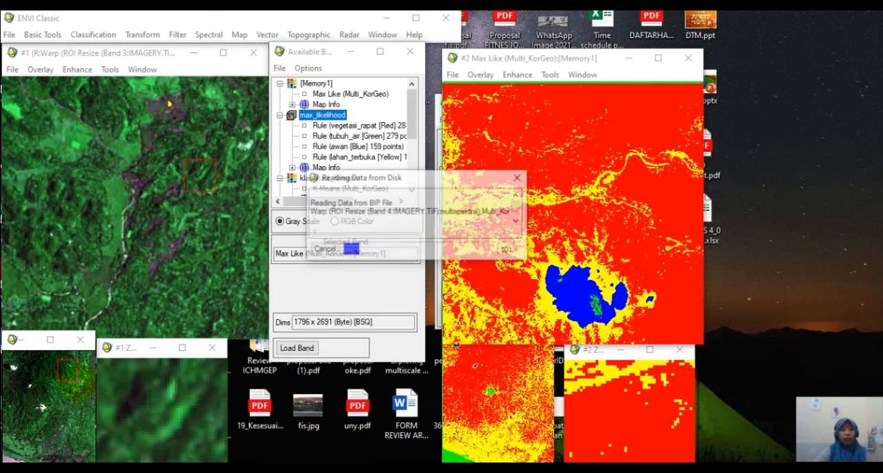
mouse_move(67, 370)
mouse_down()
mouse_move(55, 365)
mouse_move(75, 364)
mouse_move(33, 362)
mouse_move(62, 377)
mouse_up()
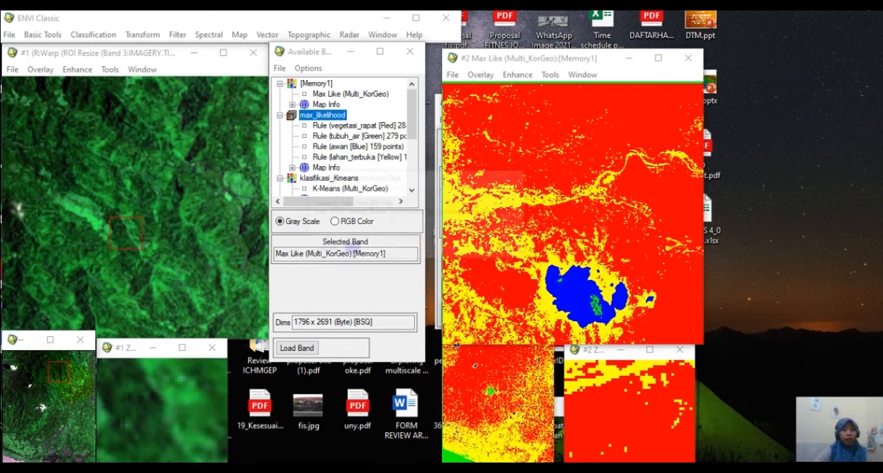
click(65, 373)
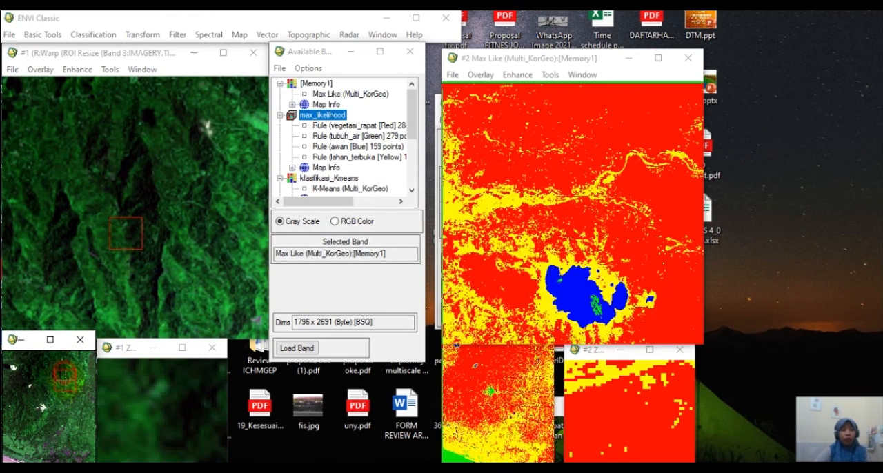
drag(67, 379, 23, 451)
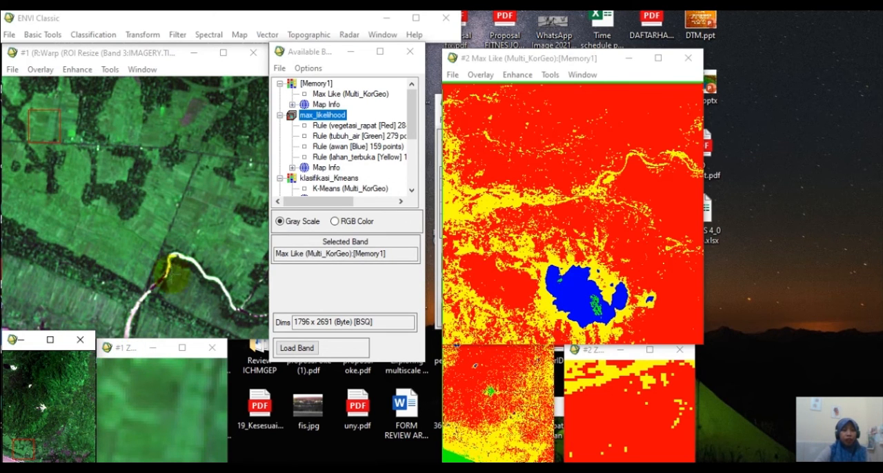
click(177, 242)
drag(178, 242, 178, 262)
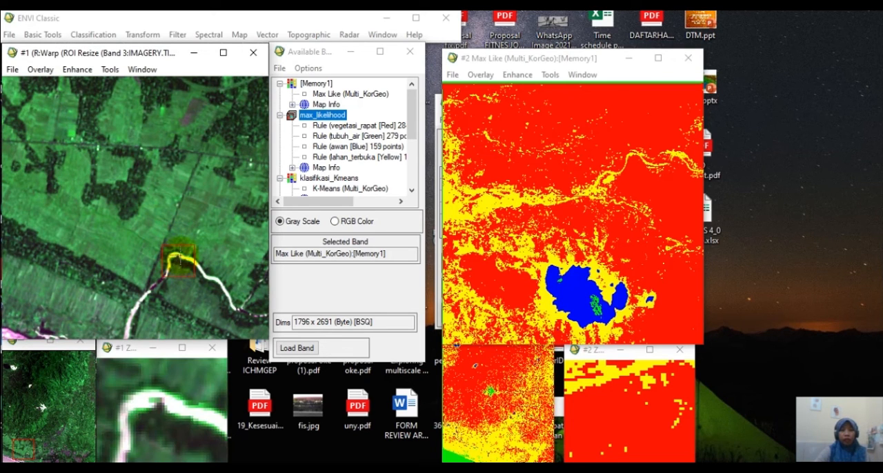
right_click(178, 261)
click(227, 25)
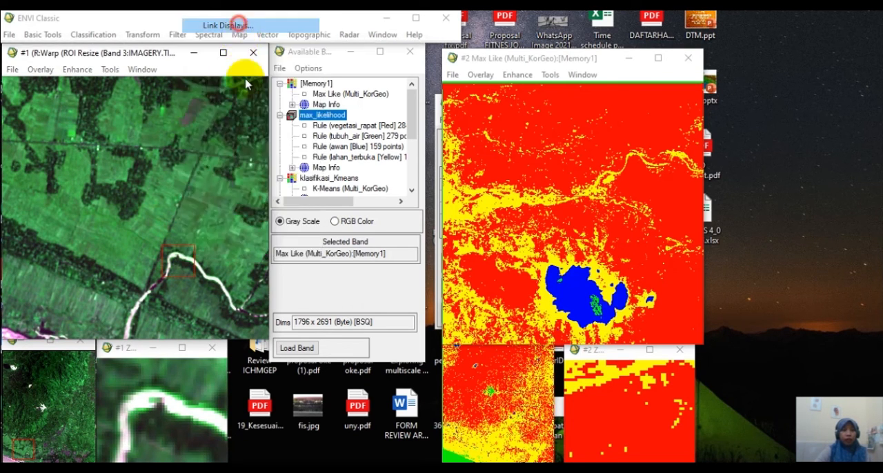
click(325, 297)
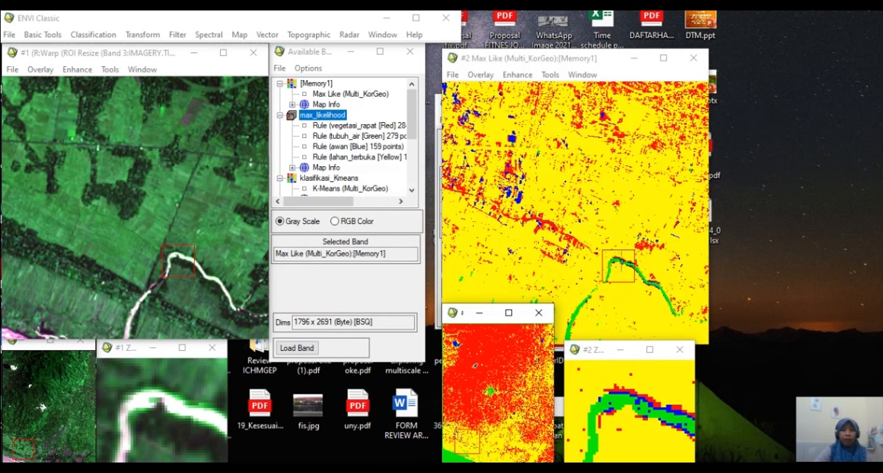
Examine the cursor location and class values around the river bend in the linked displays, and close the read-out.
click(626, 269)
right_click(628, 269)
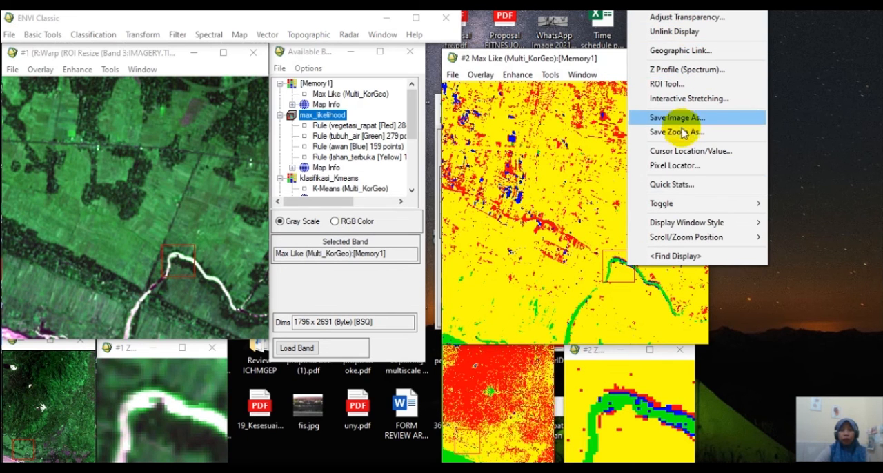
click(684, 152)
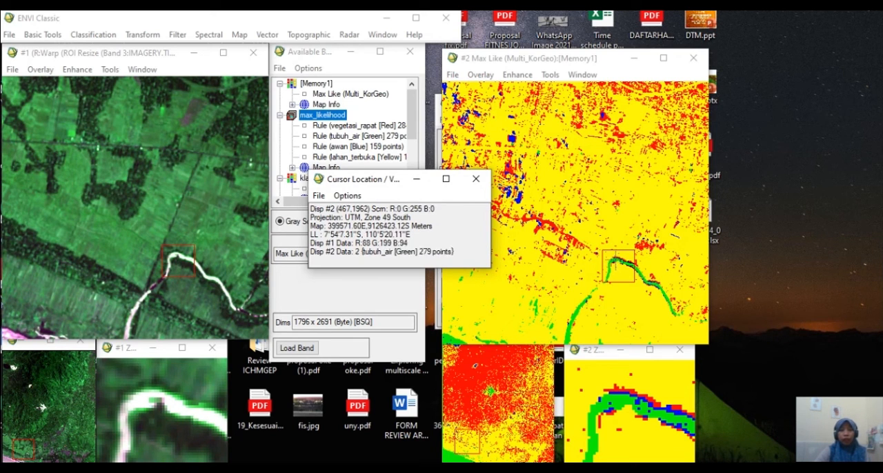
click(617, 261)
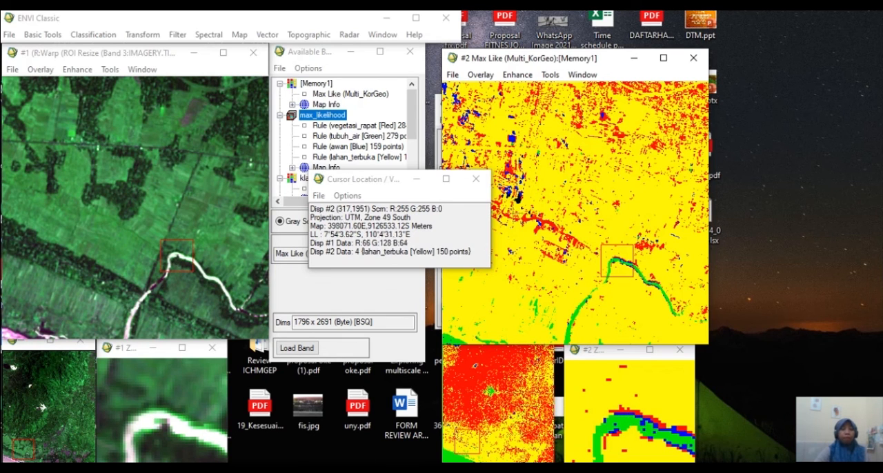
click(475, 179)
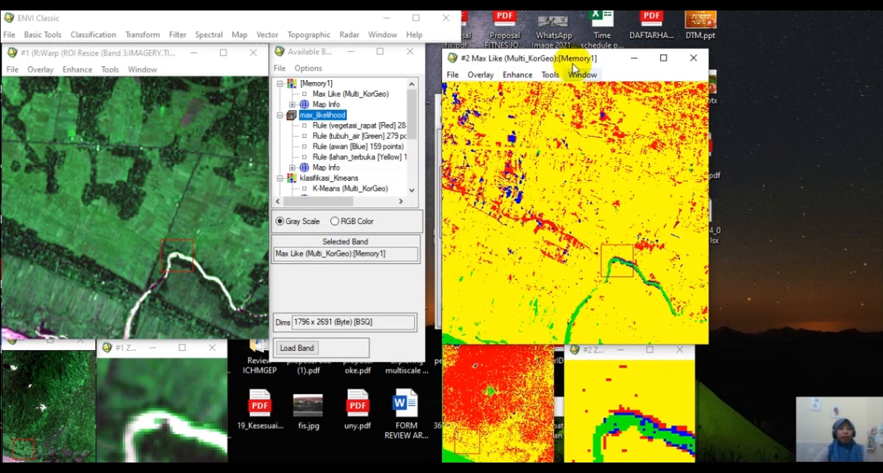
drag(573, 59, 553, 53)
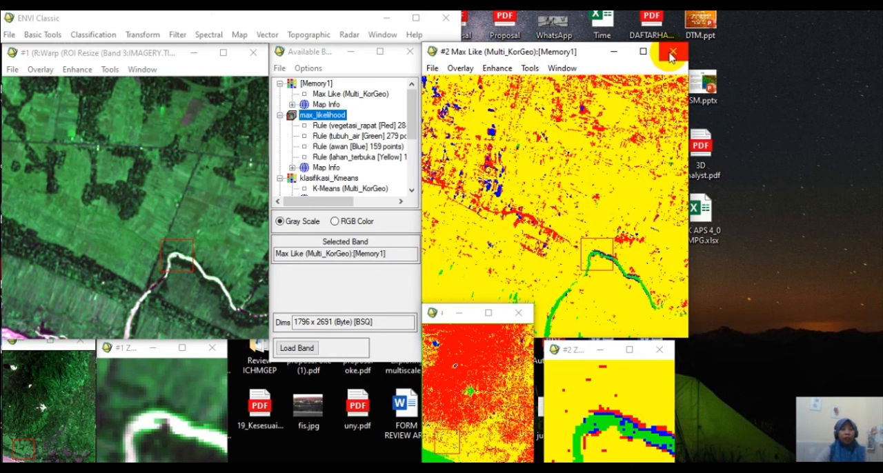
click(353, 170)
scroll(350, 172, down, 1)
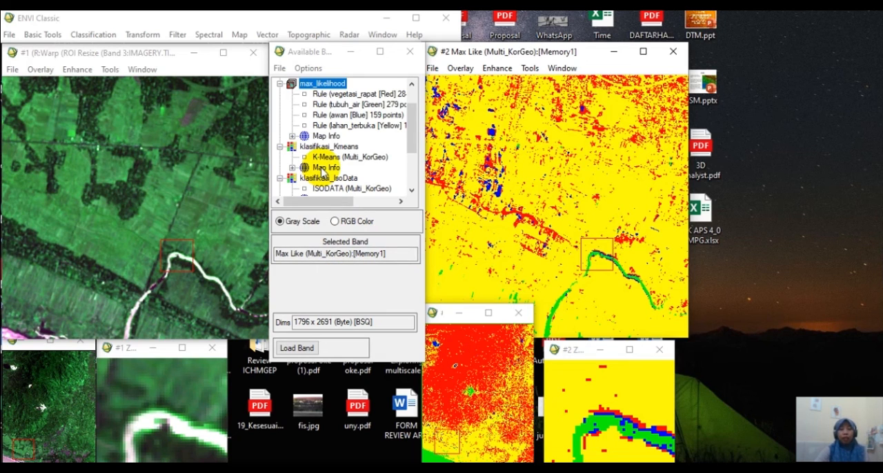
scroll(322, 171, up, 1)
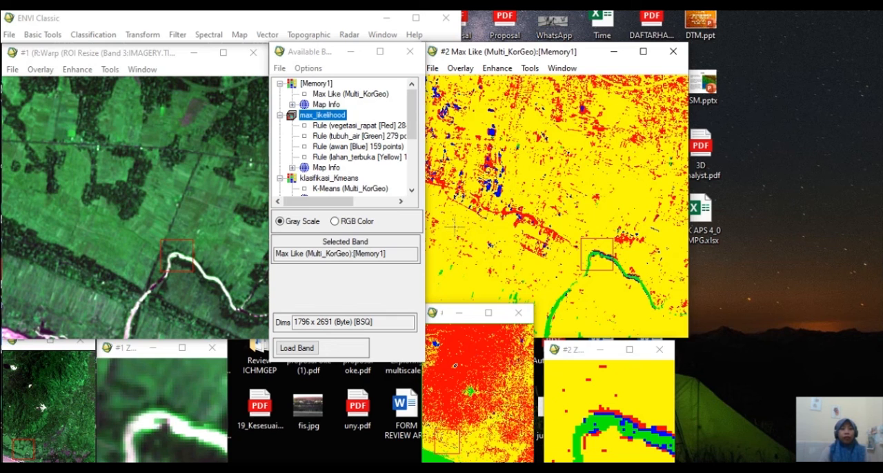
drag(516, 60, 522, 39)
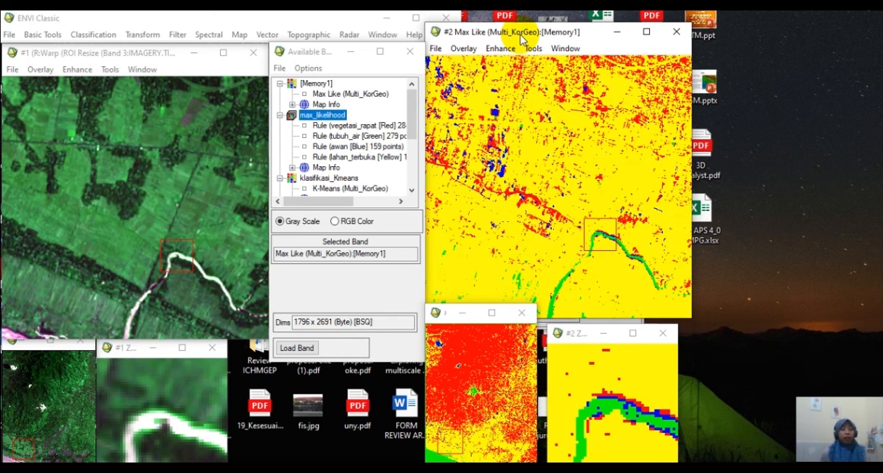